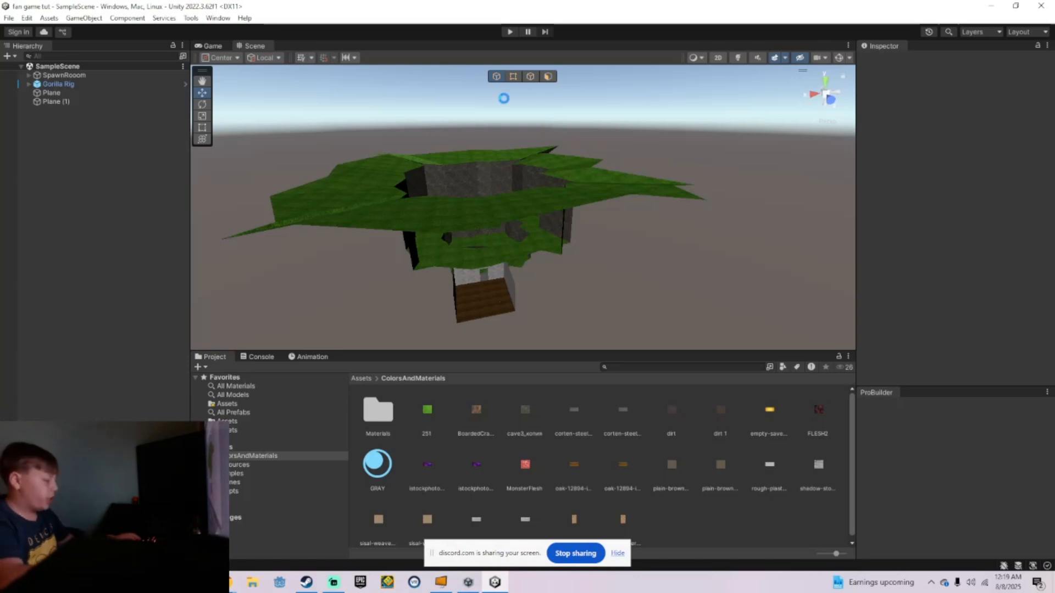
Step: Show the top-level Assets folder of the project
alt+drag(508, 186, 495, 295)
key(w)
right_drag(496, 295, 696, 280)
click(236, 447)
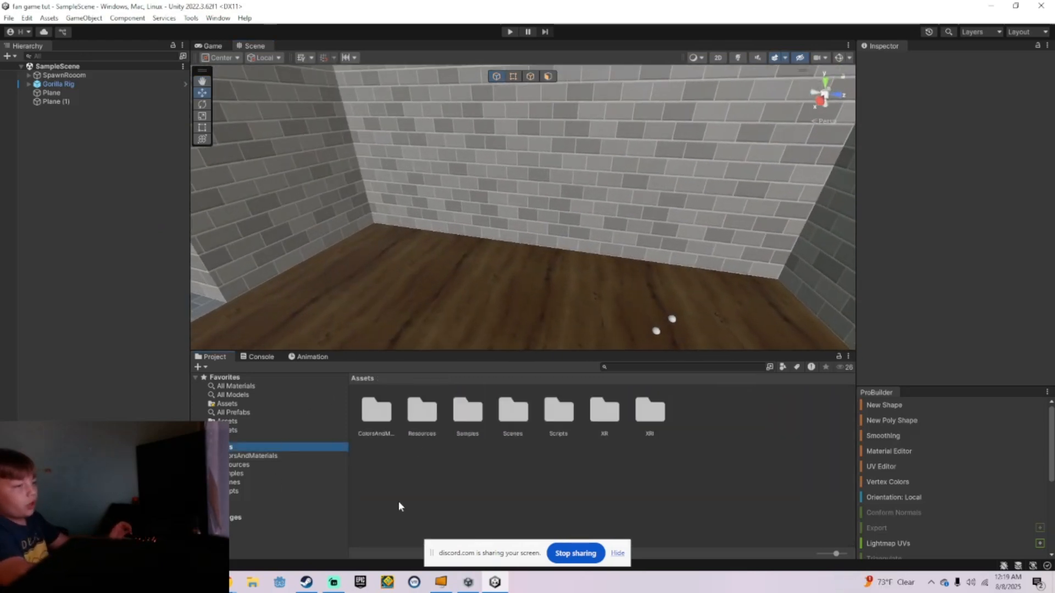
right_click(475, 483)
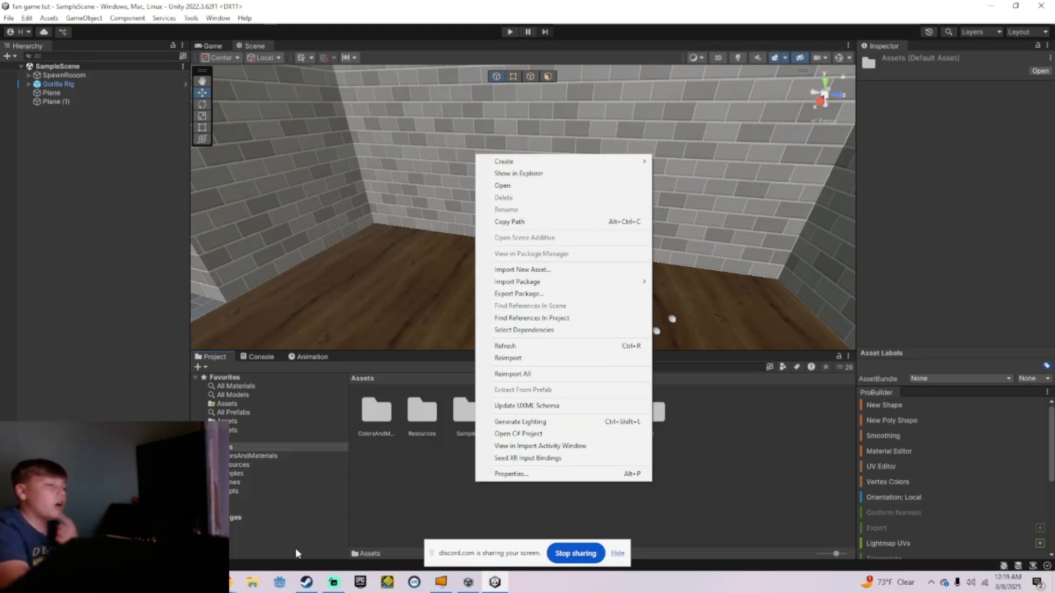
mouse_move(566, 286)
click(691, 279)
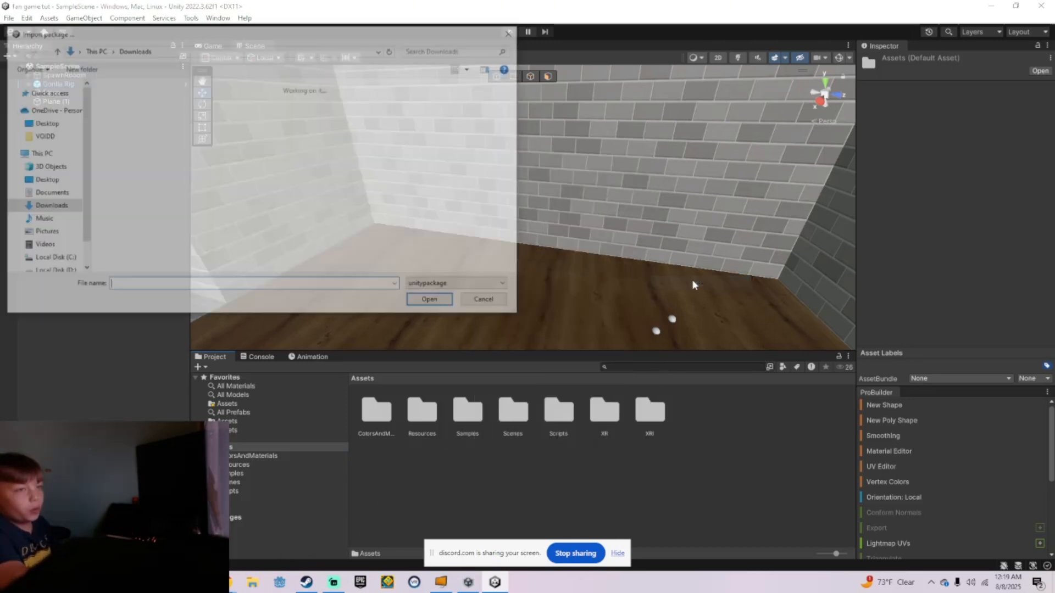
right_click(524, 551)
click(490, 308)
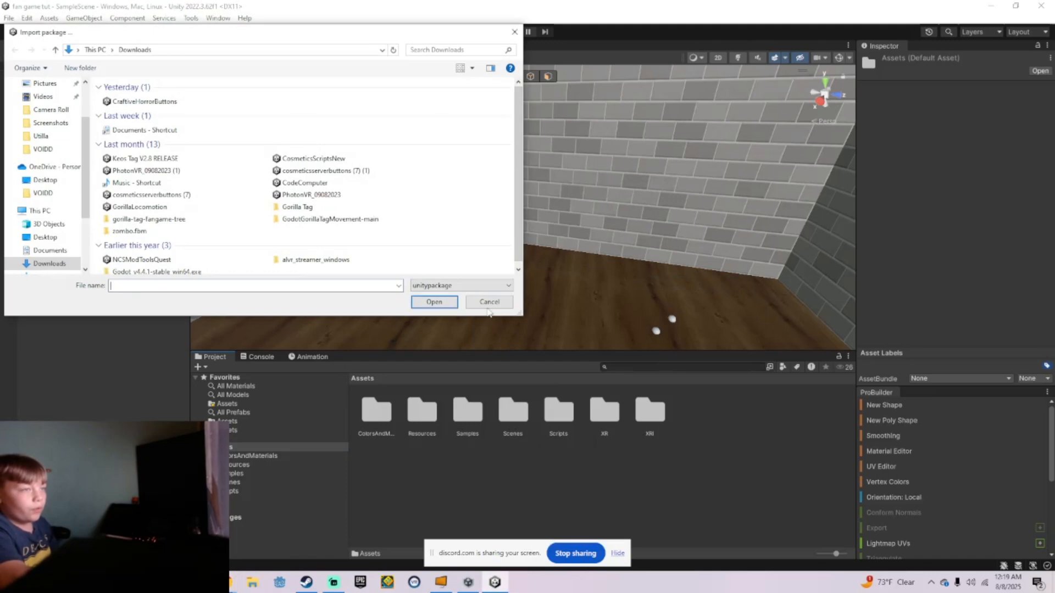
Step: Import all contents of the custom package PhotonVR_09082023 from Downloads into the project's Assets
right_click(450, 519)
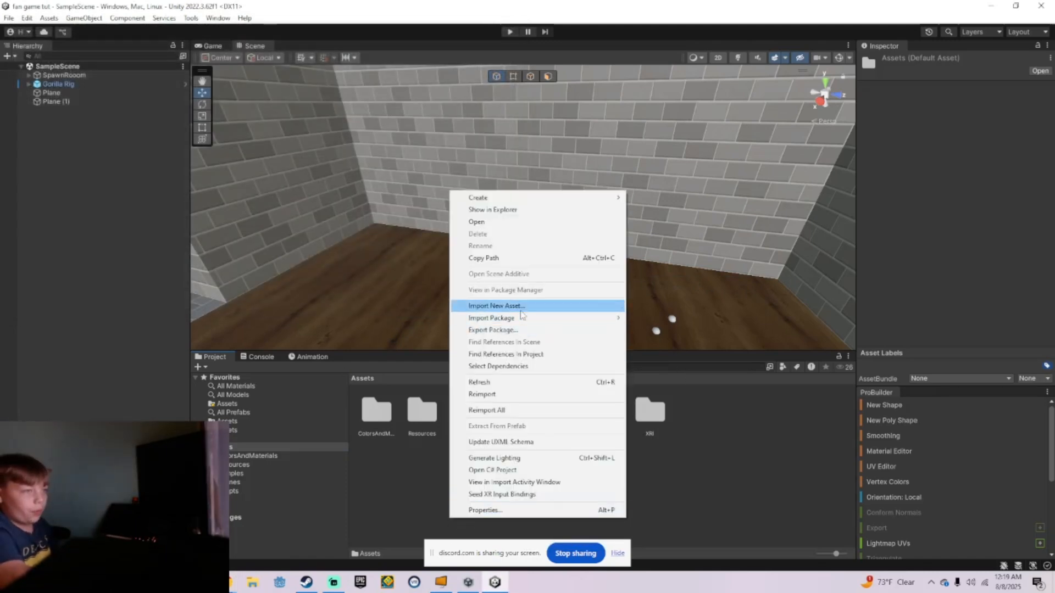
mouse_move(609, 318)
click(716, 318)
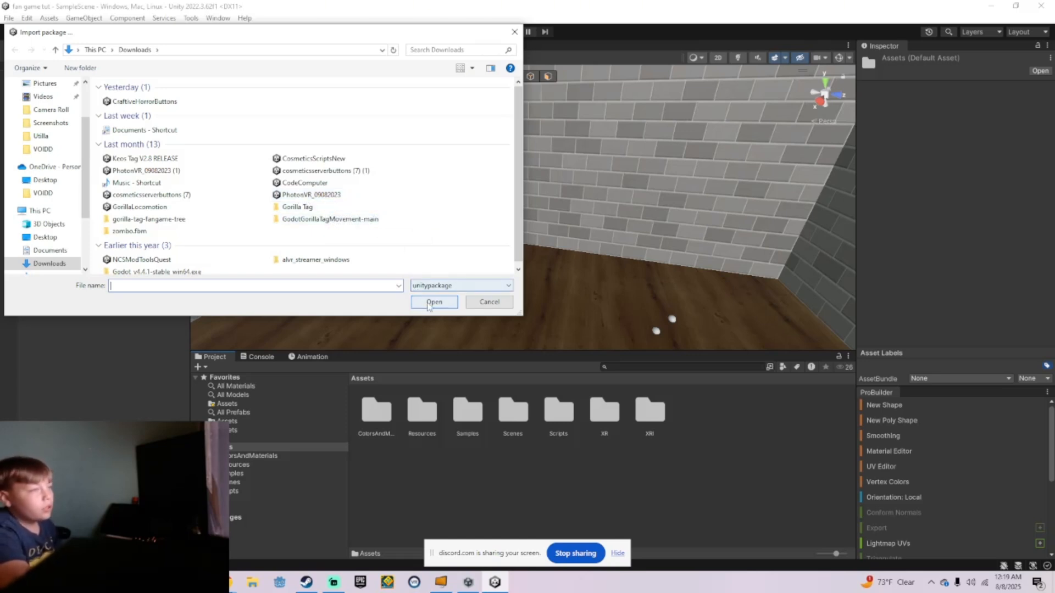
click(305, 195)
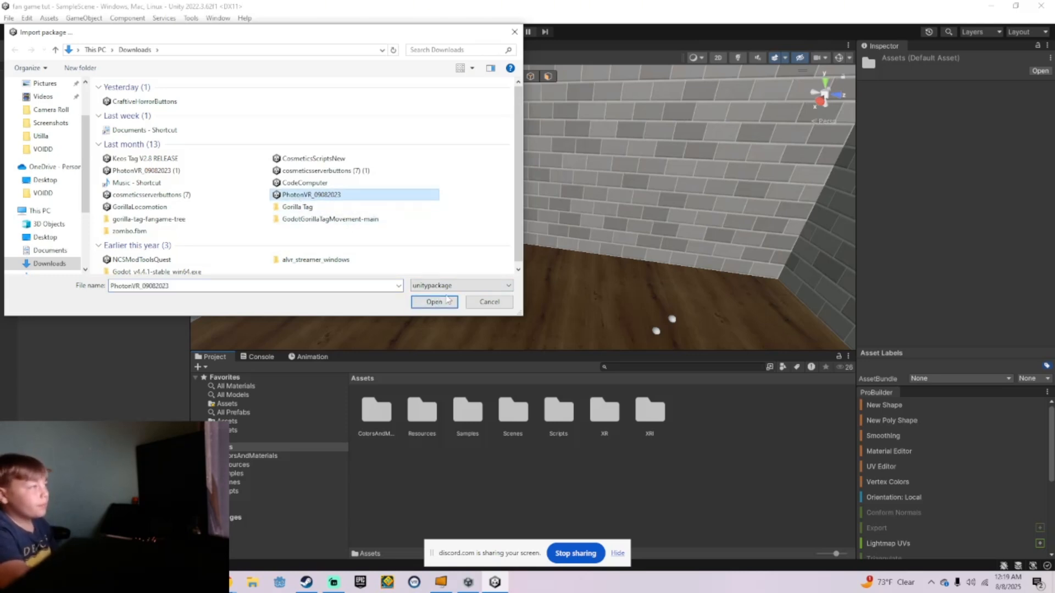
click(434, 302)
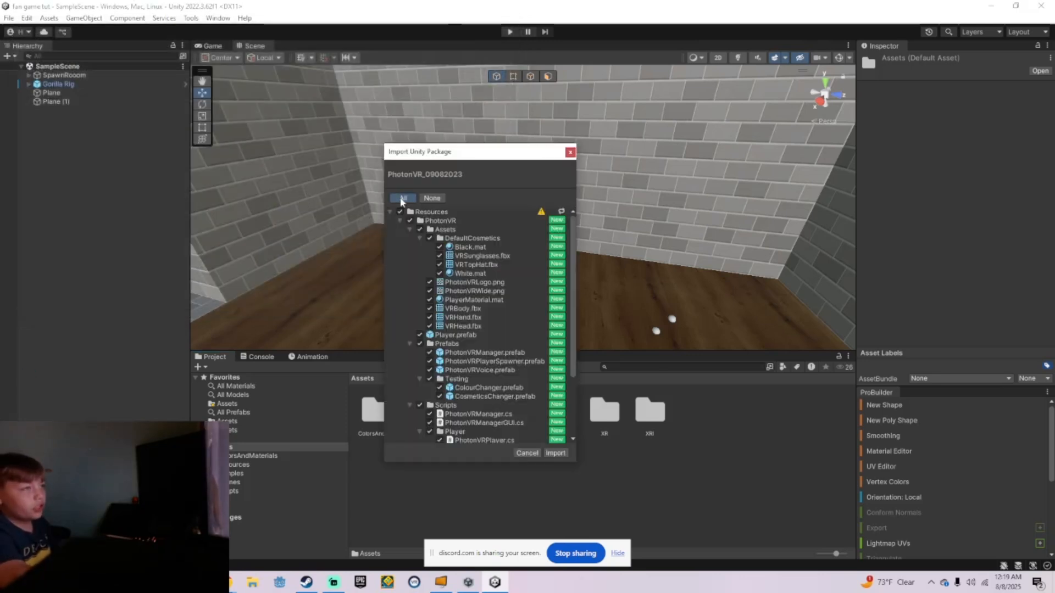
scroll(456, 328, down, 3)
scroll(461, 327, up, 3)
click(405, 199)
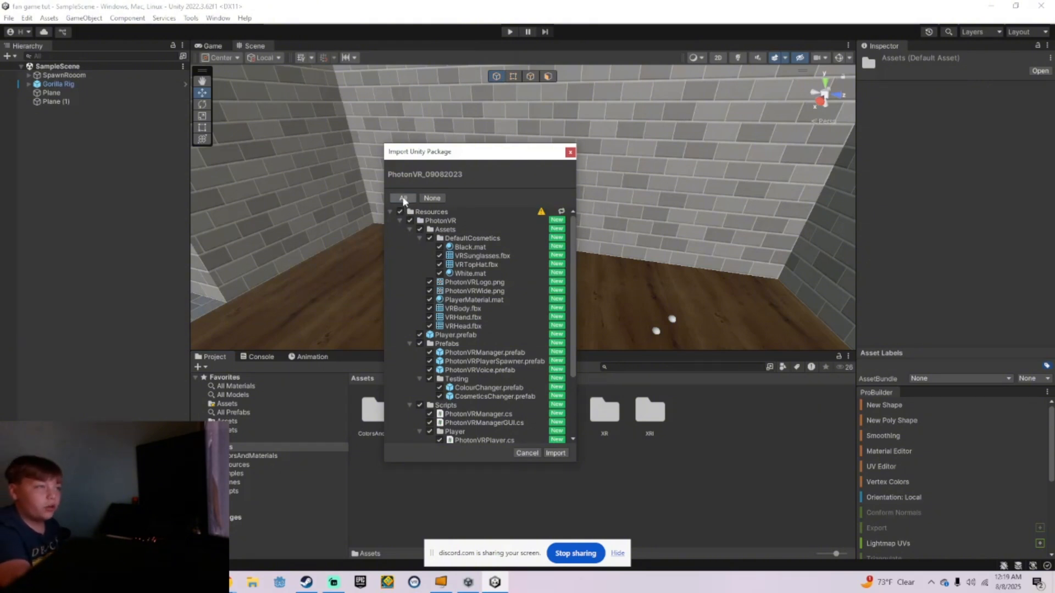
click(555, 452)
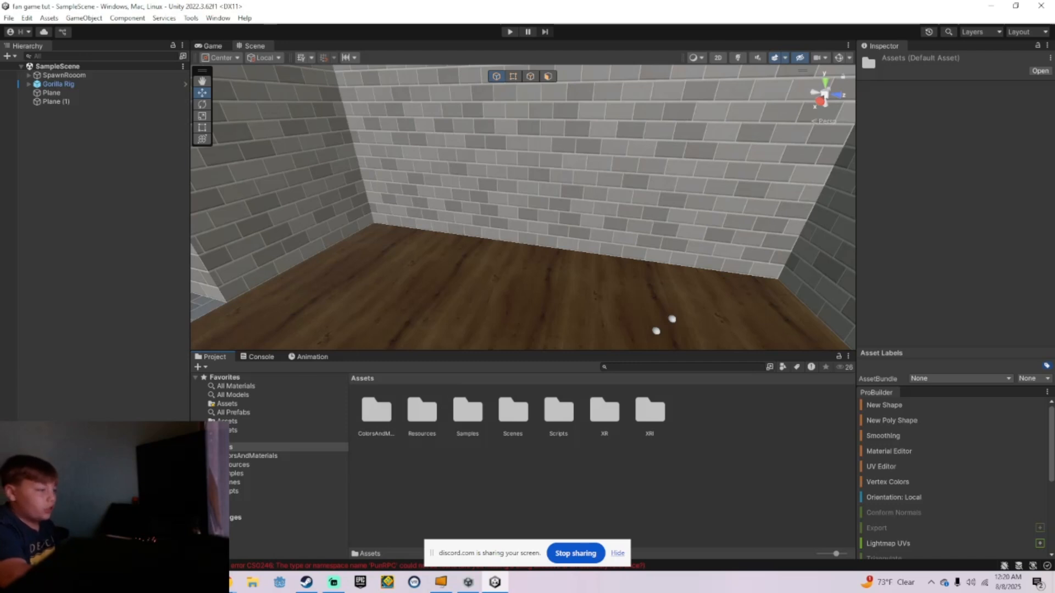
Step: Review the logged script errors, locate an affected script in the project, and return to the top-level Assets folder
click(261, 357)
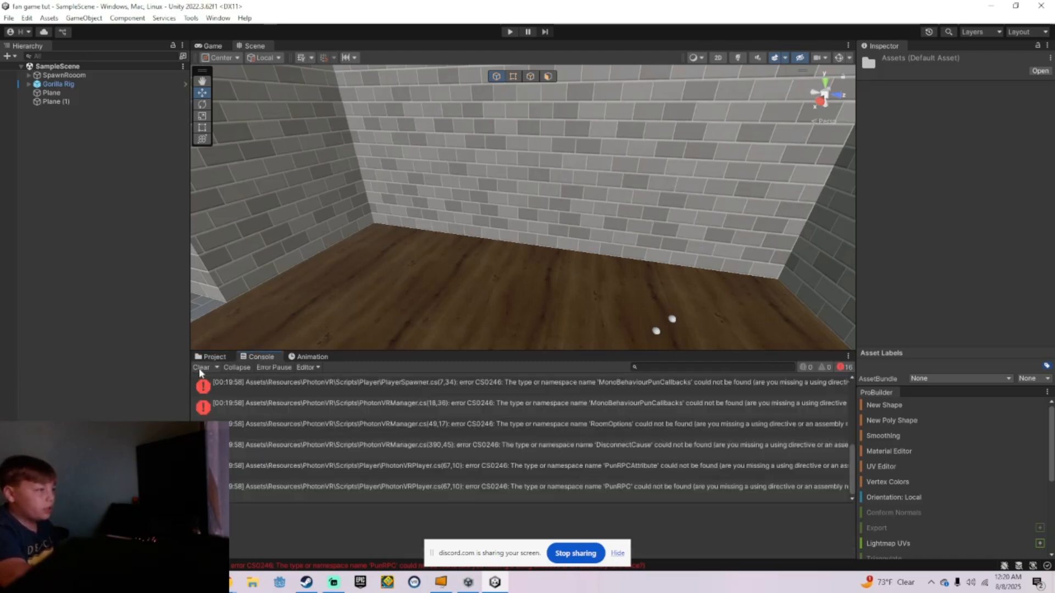
click(212, 357)
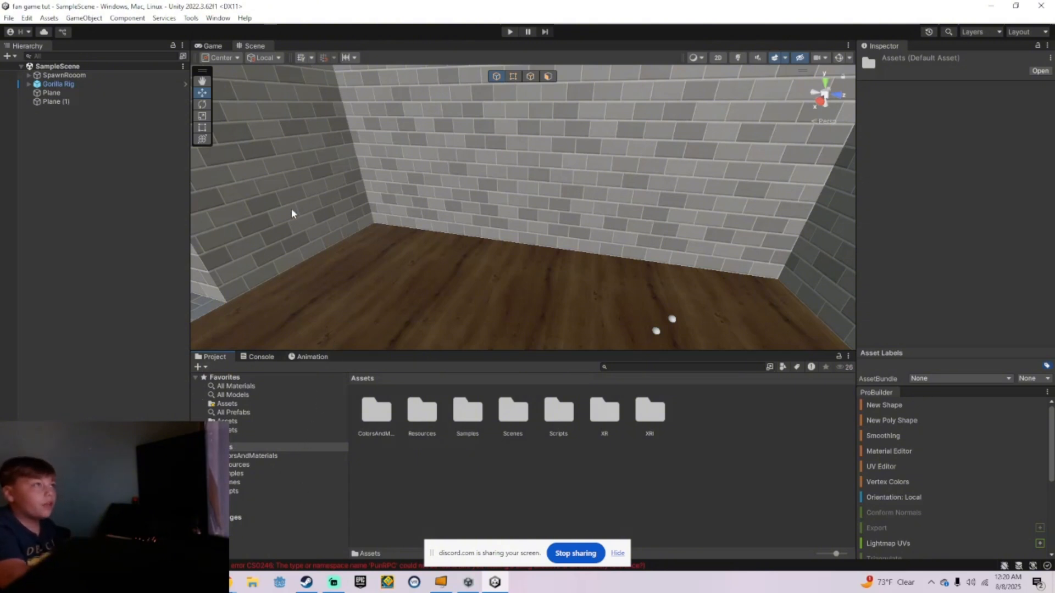
click(258, 359)
click(244, 394)
click(206, 360)
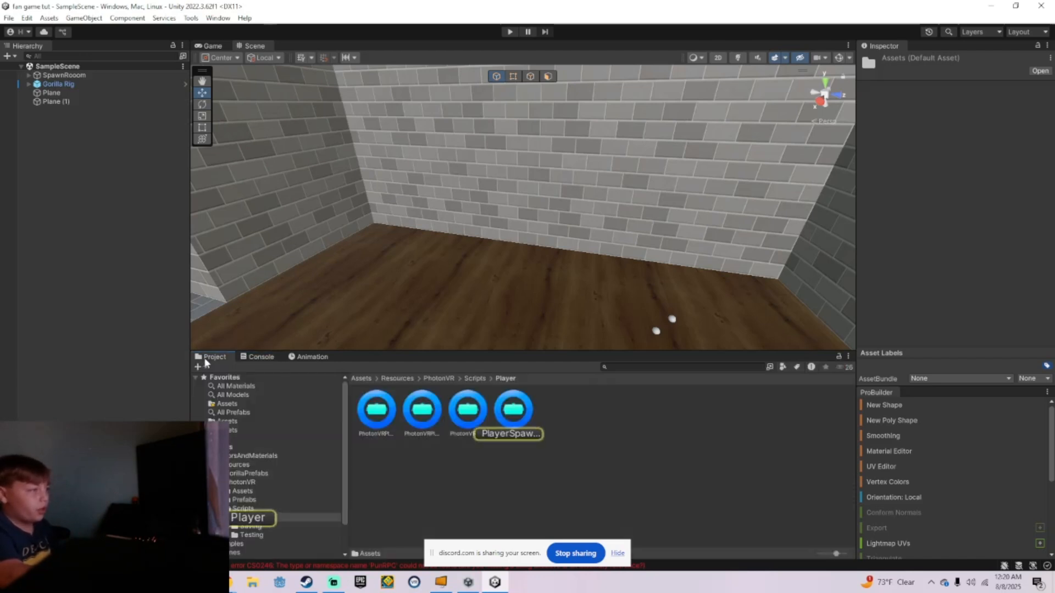
click(231, 447)
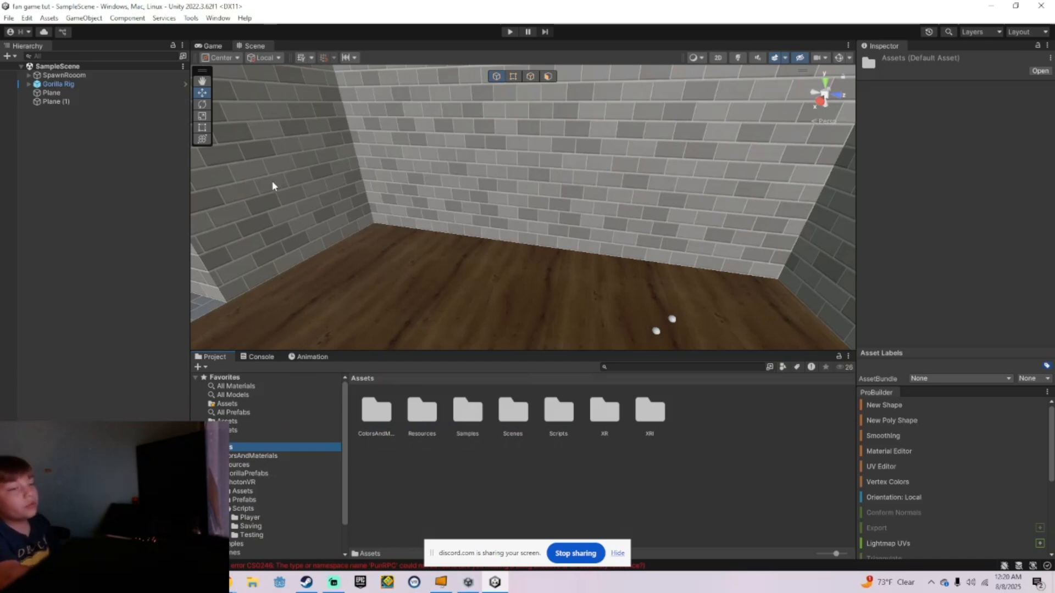
Step: Switch to the Chrome browser, go to photonengine.com and sign in to reach the Photon dashboard
key(alt+Tab)
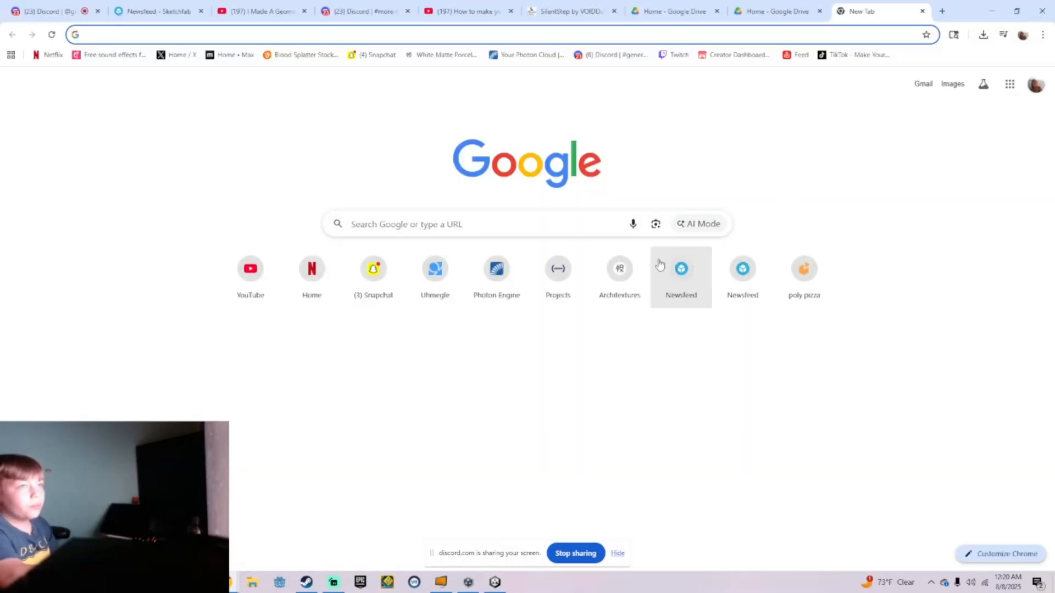
text(photonengine.com)
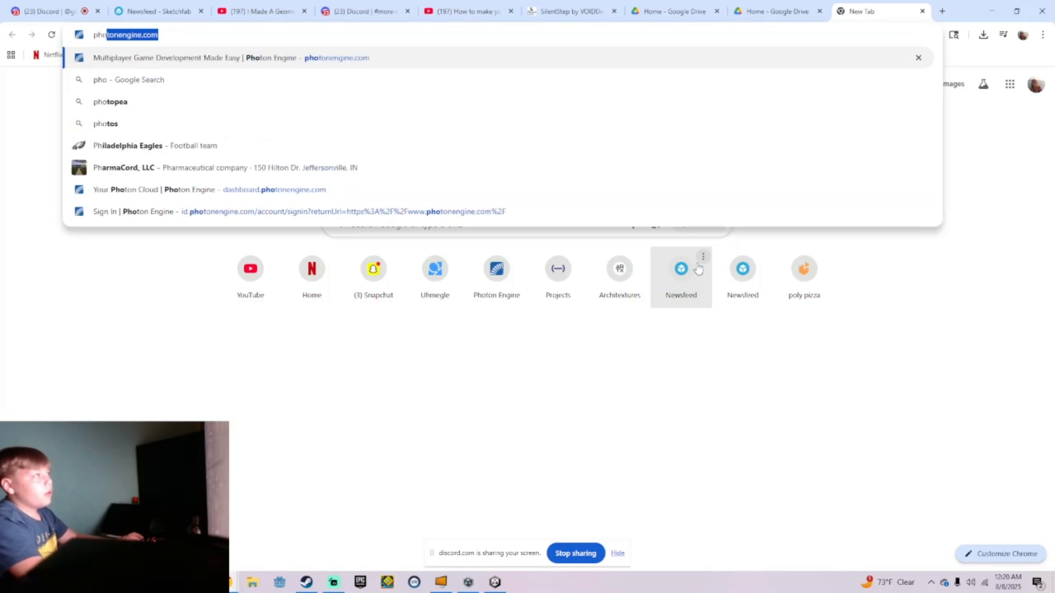
key(Return)
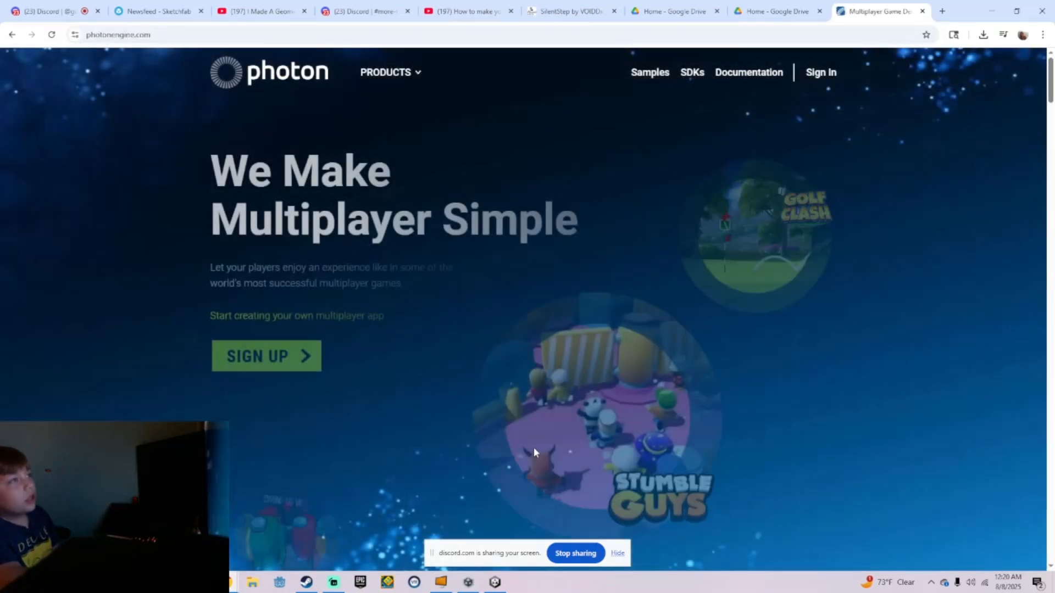
click(827, 85)
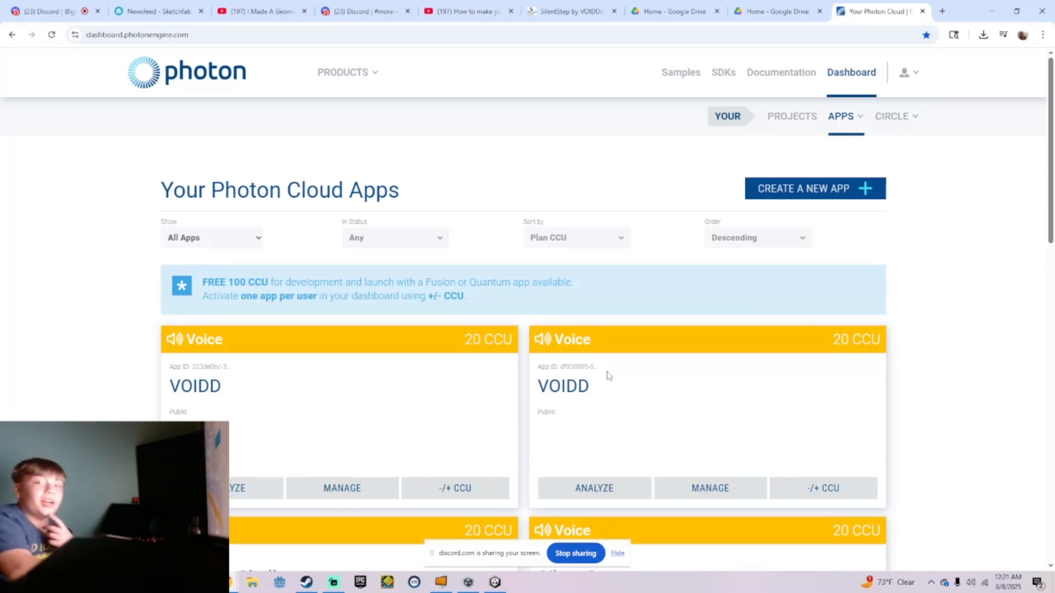
Step: Create a new Photon application of type Multiplayer Game, choosing its Photon SDK and naming it Tutorial game
click(812, 197)
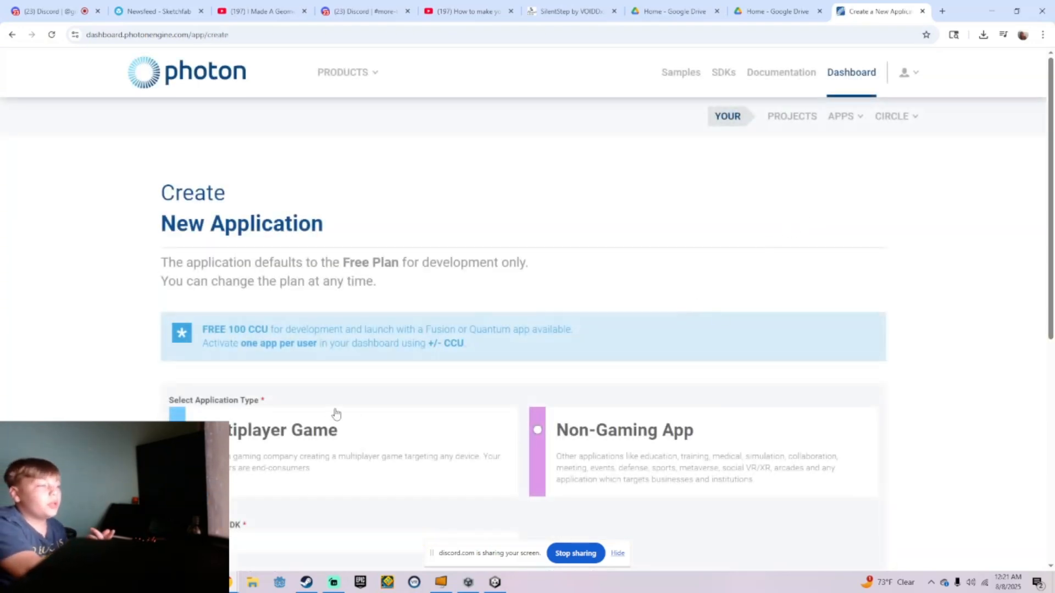
scroll(336, 413, down, 2)
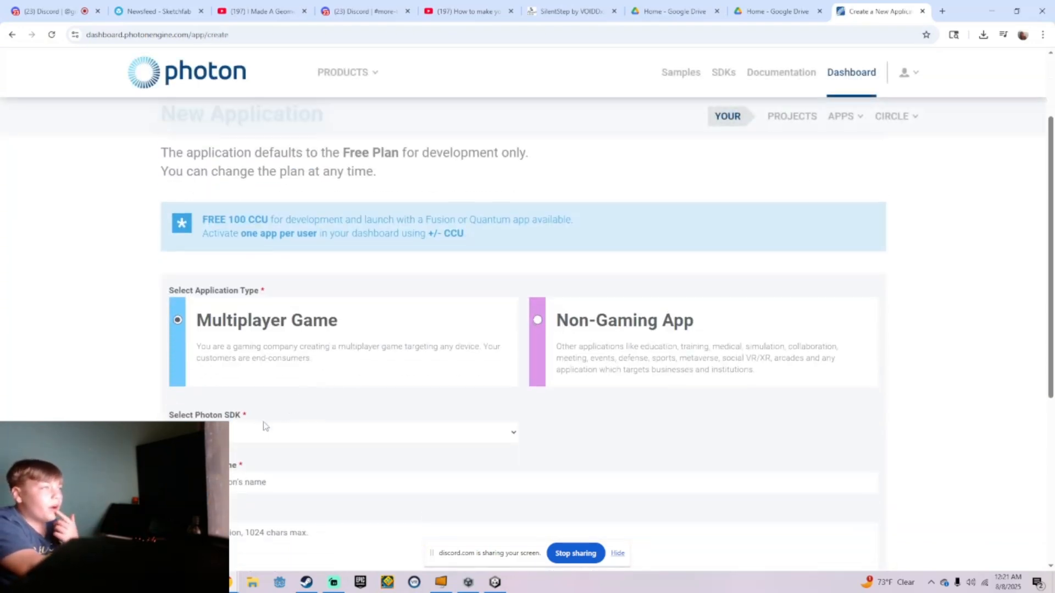
scroll(317, 416, up, 1)
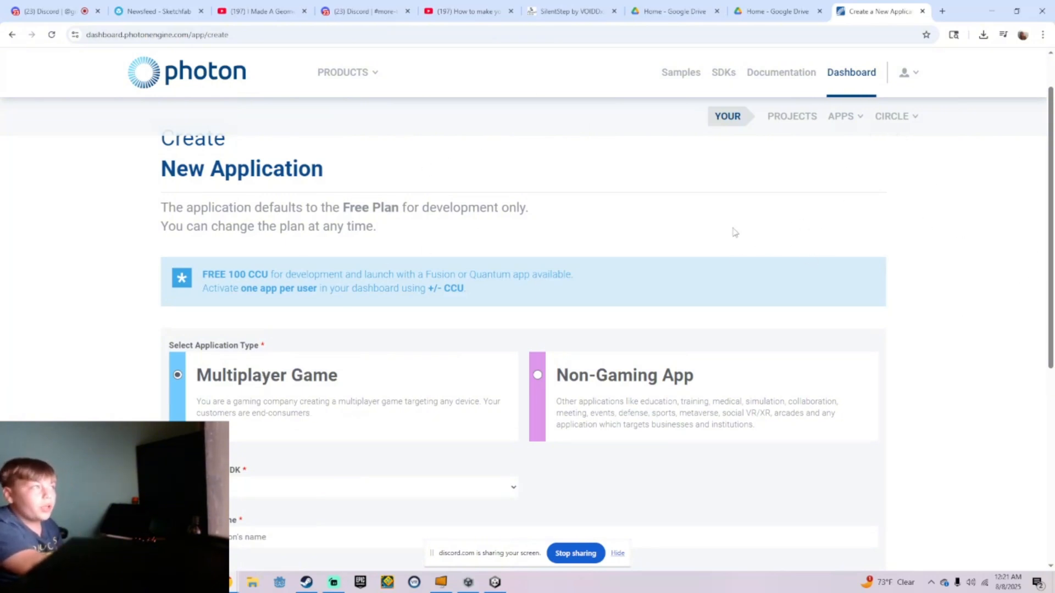
scroll(379, 224, up, 1)
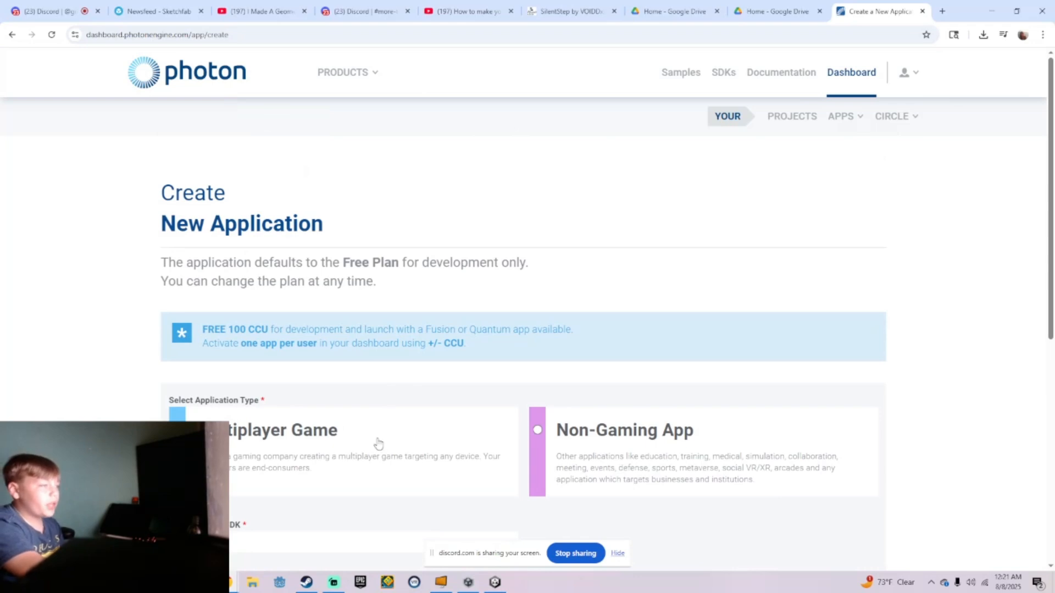
scroll(378, 442, down, 2)
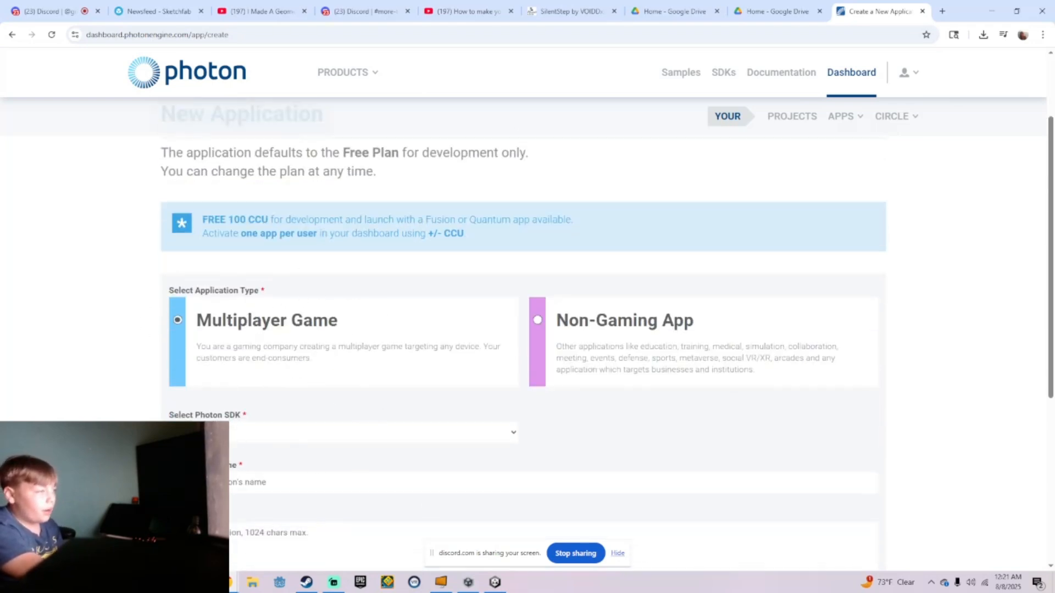
click(240, 437)
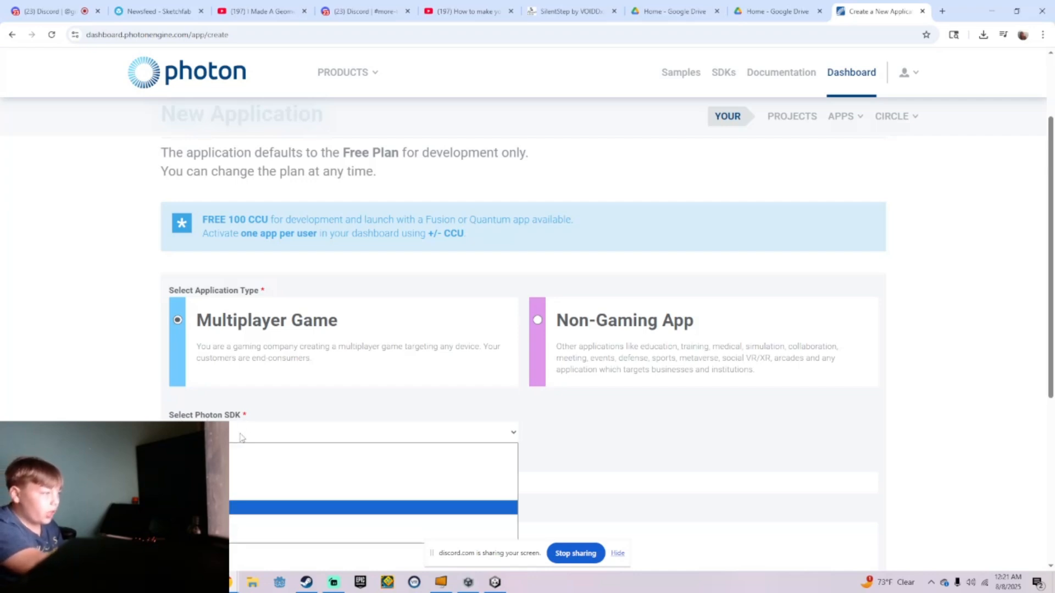
click(215, 479)
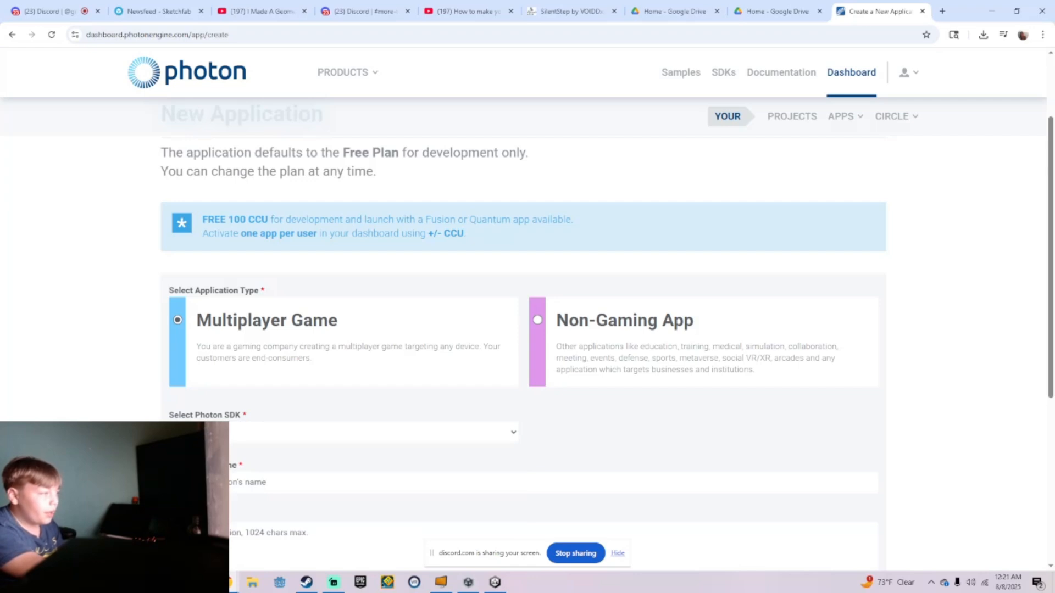
click(214, 482)
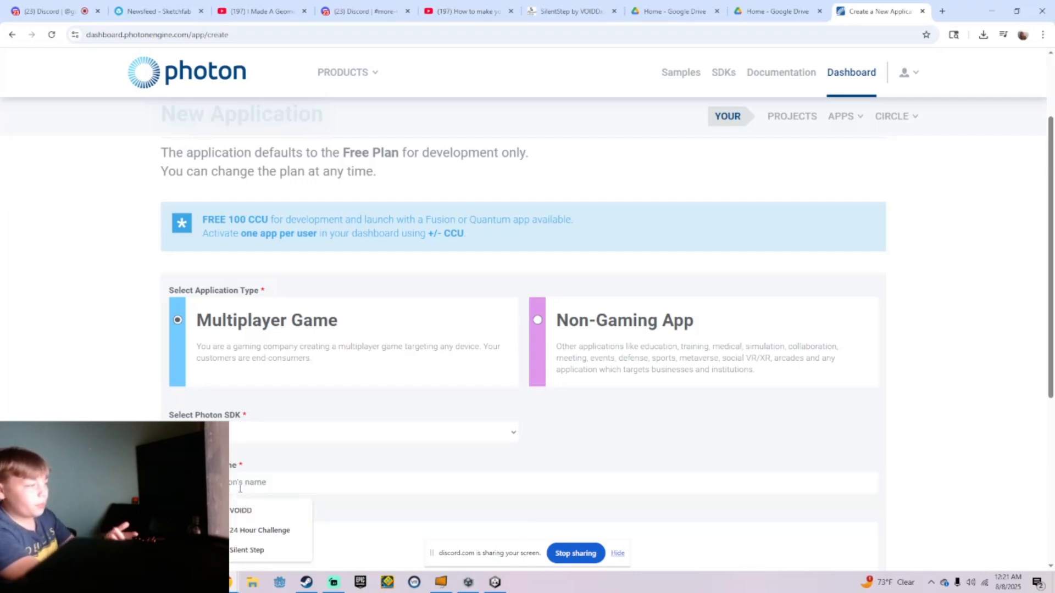
text(Sk)
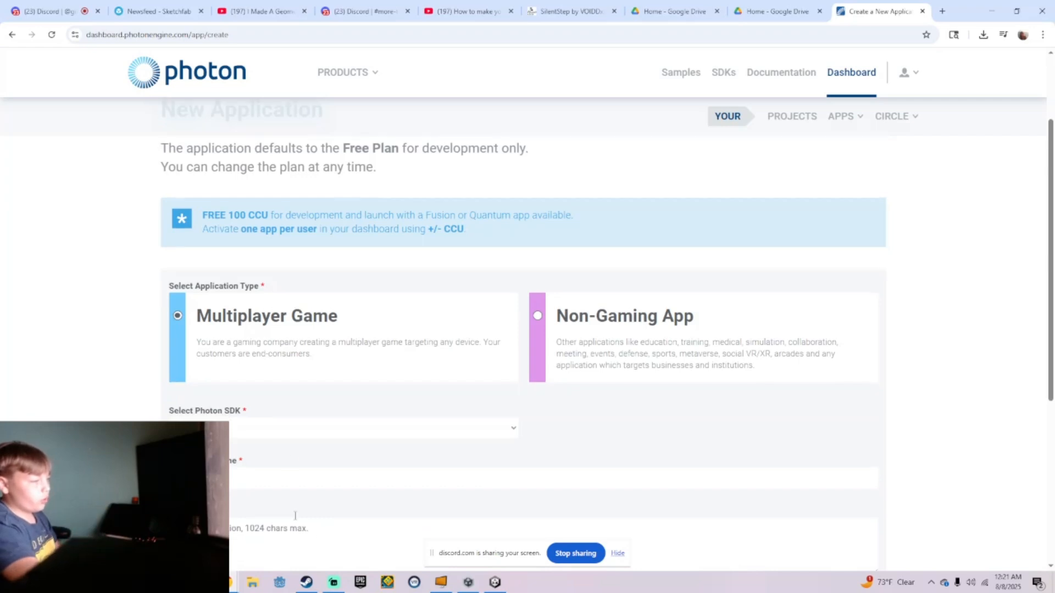
scroll(275, 494, down, 5)
click(859, 356)
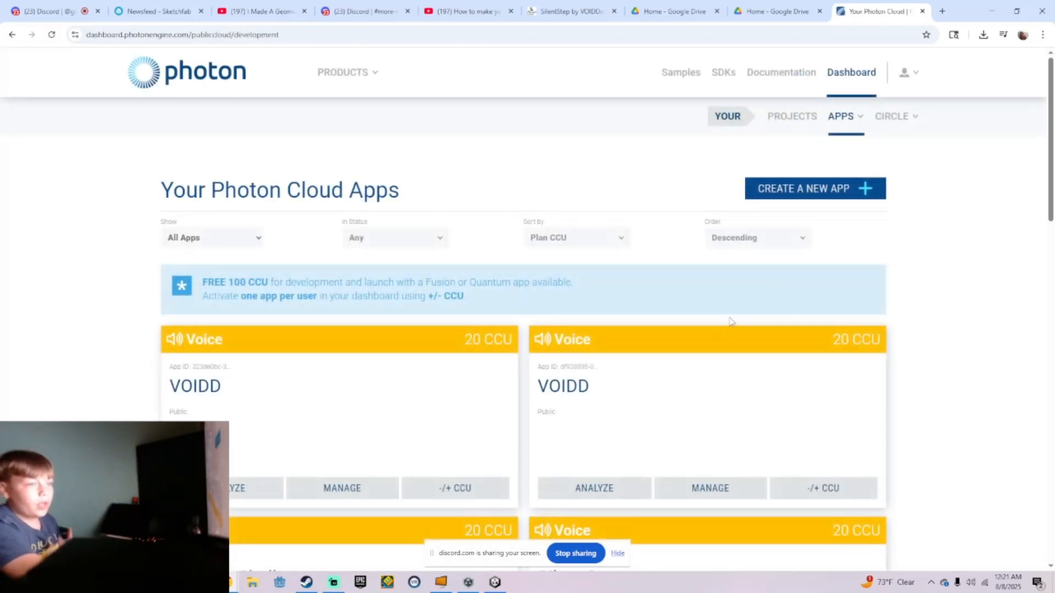
Step: Create another Multiplayer Game application that uses the Voice SDK, also named Tutorial game
click(831, 194)
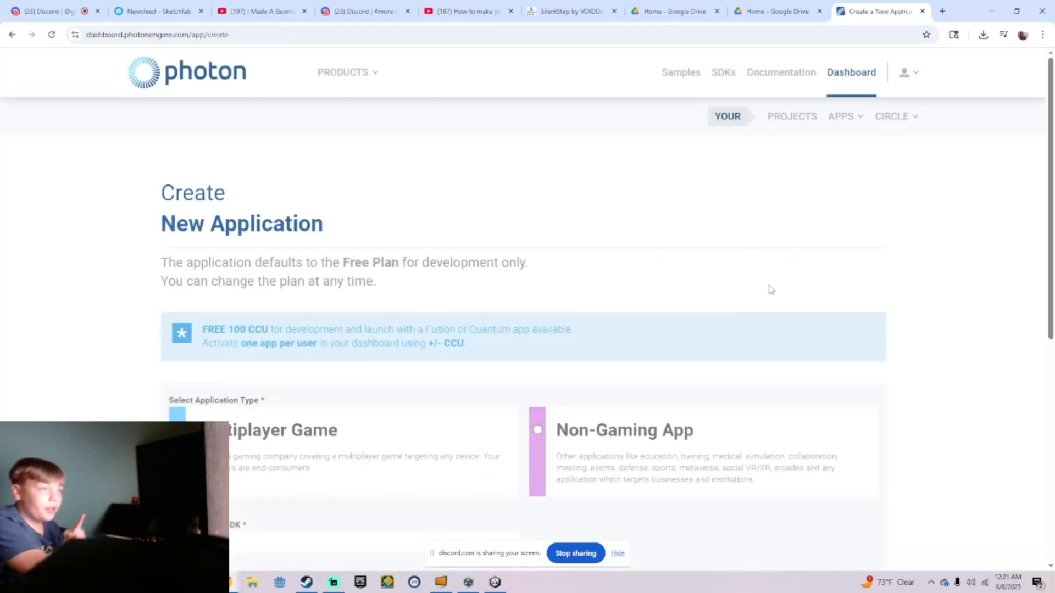
scroll(511, 335, down, 3)
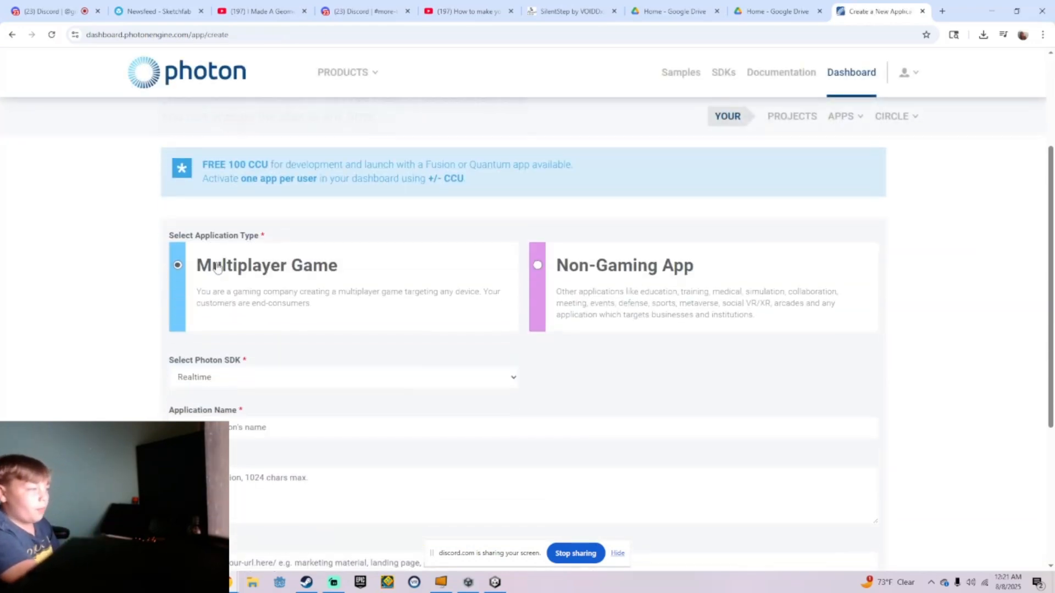
click(231, 384)
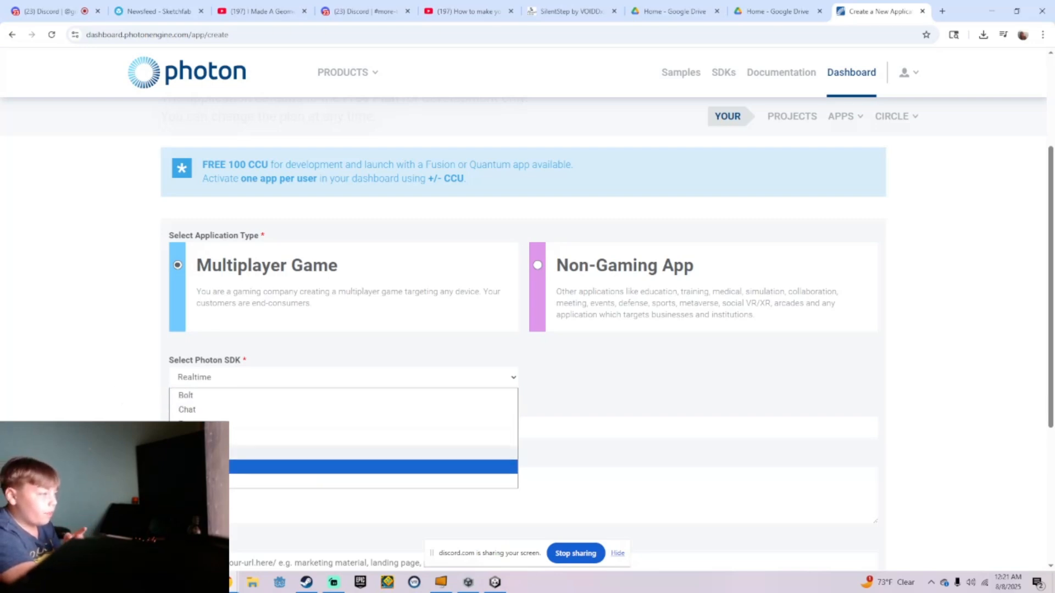
click(209, 466)
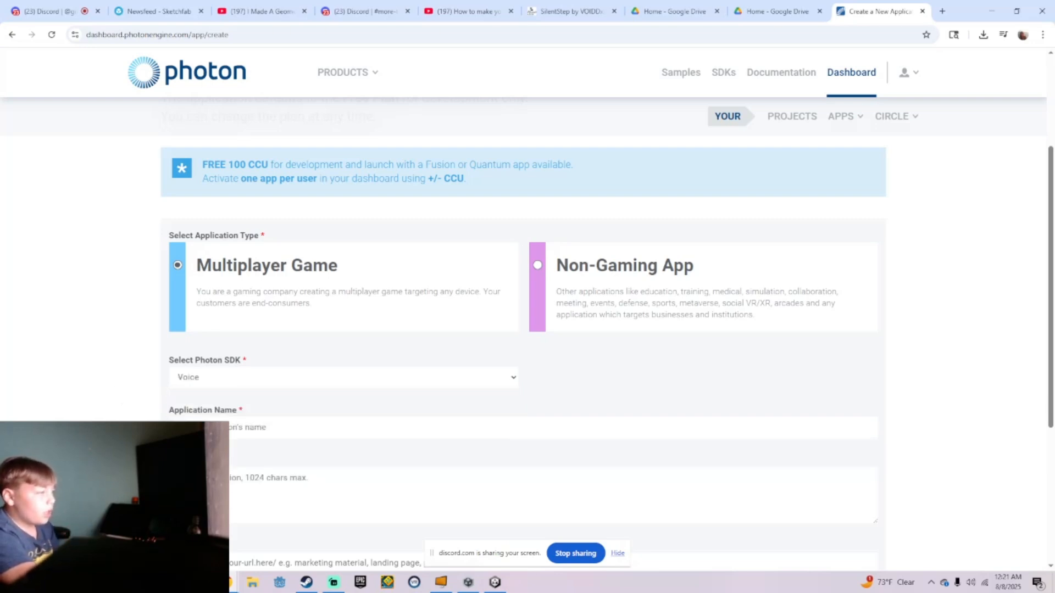
click(247, 428)
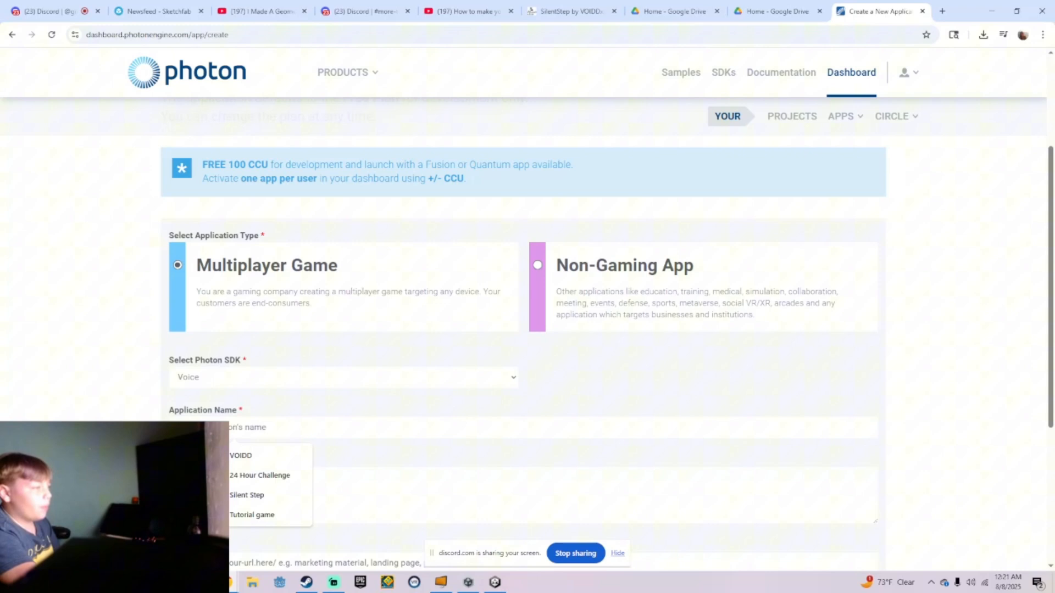
click(267, 516)
scroll(272, 489, down, 5)
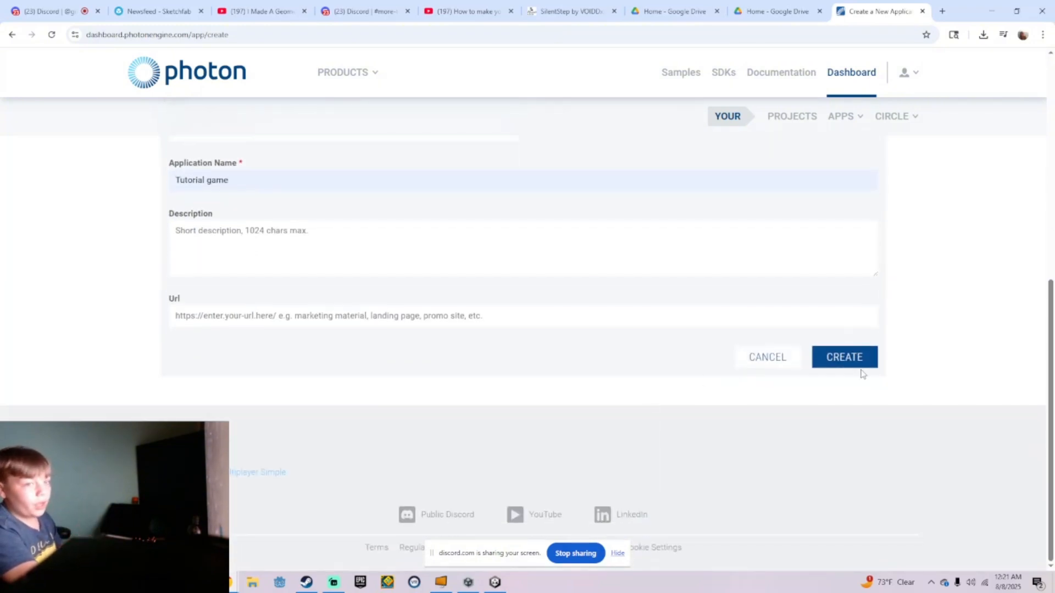
click(852, 361)
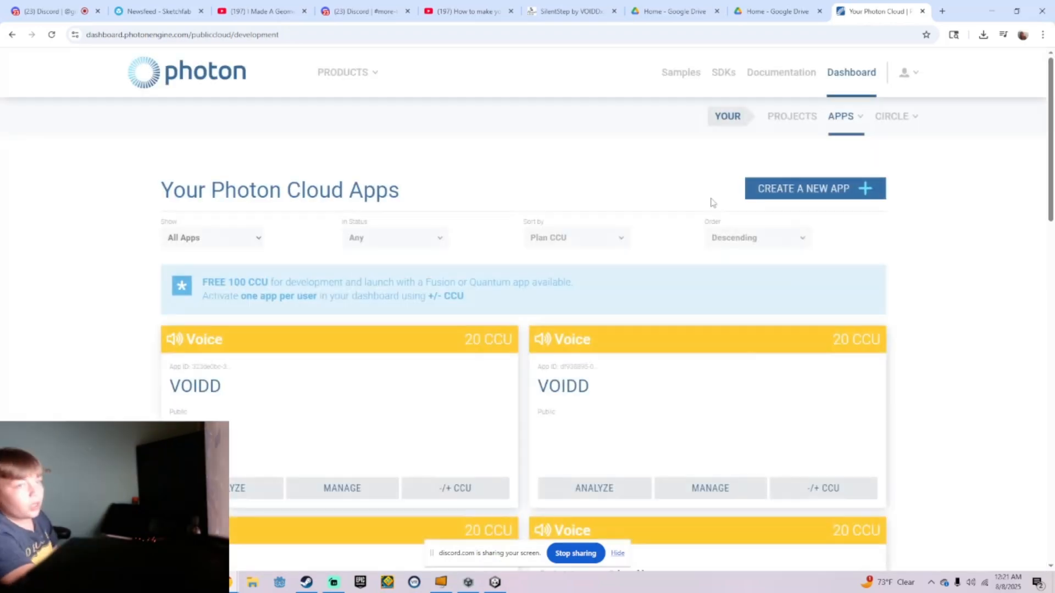
Step: Find the Unity Asset Store in a new browser tab, search it for photon voice 2 and open the free Photon Voice 2 page
click(942, 11)
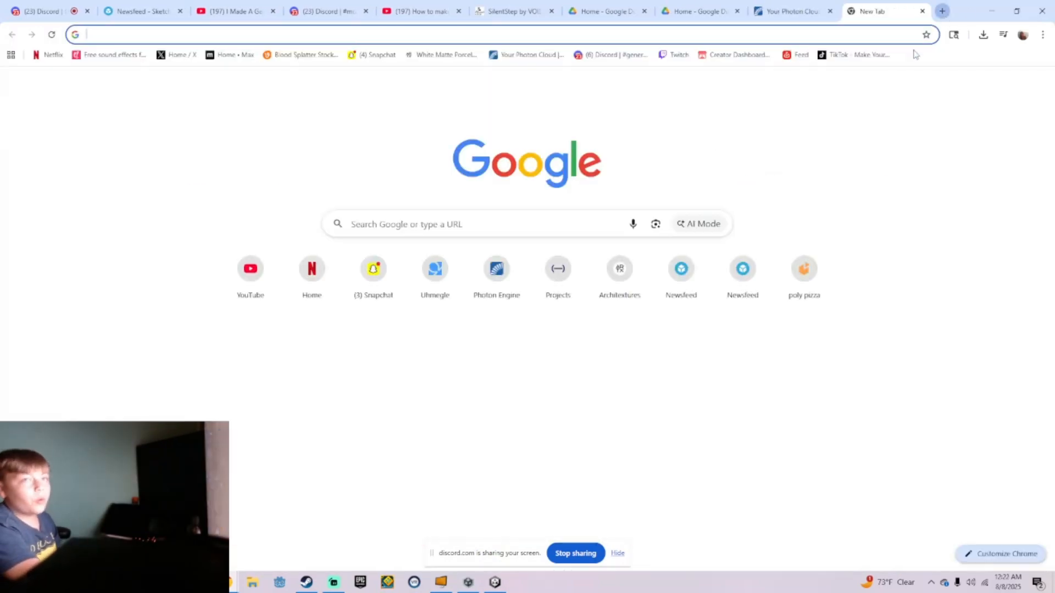
text(unity asset store)
key(Return)
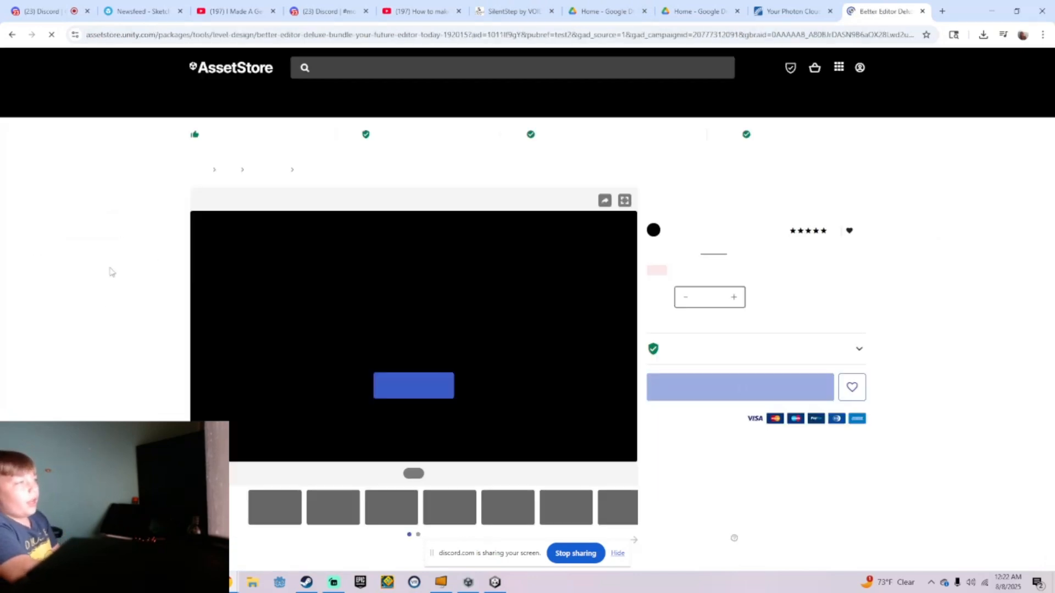
click(523, 66)
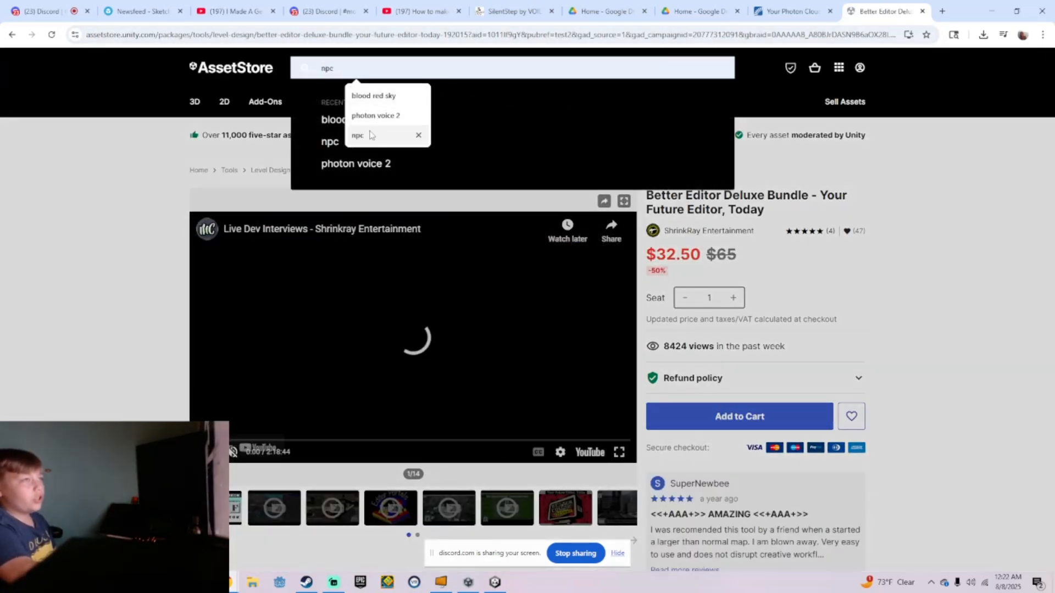
click(375, 118)
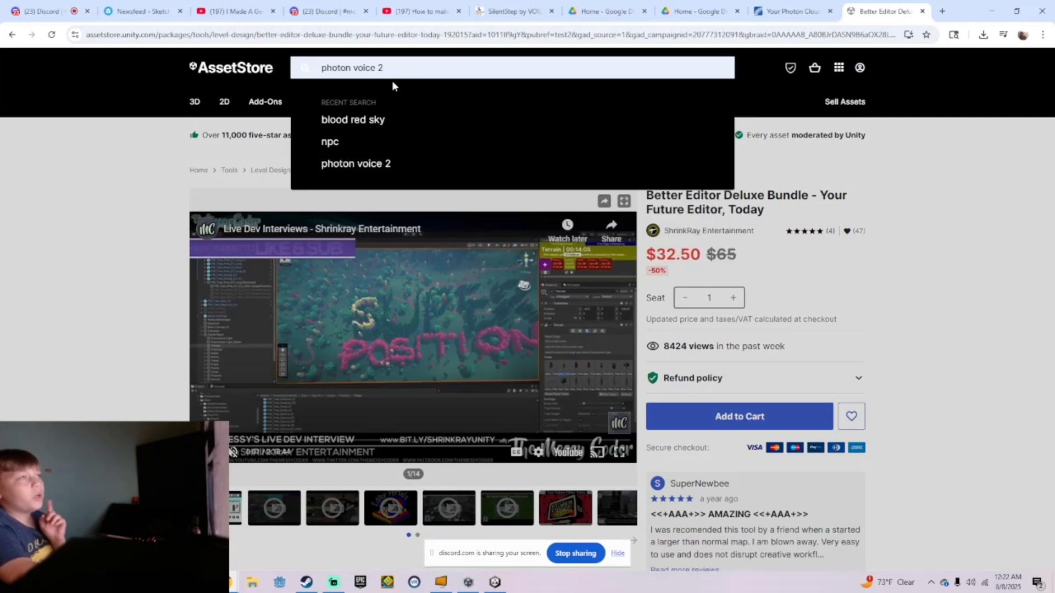
key(Return)
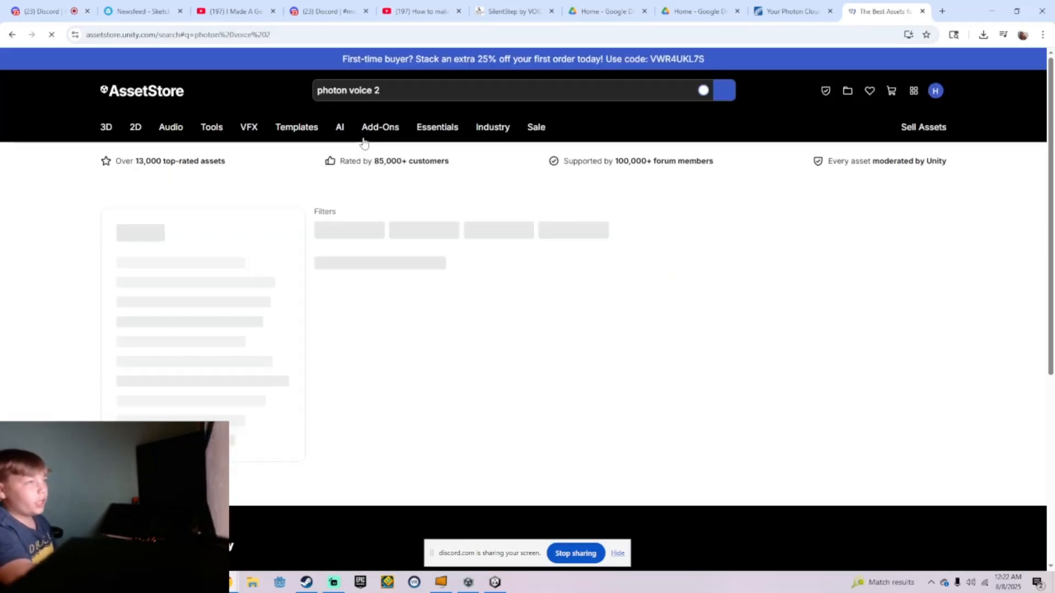
scroll(364, 436, down, 3)
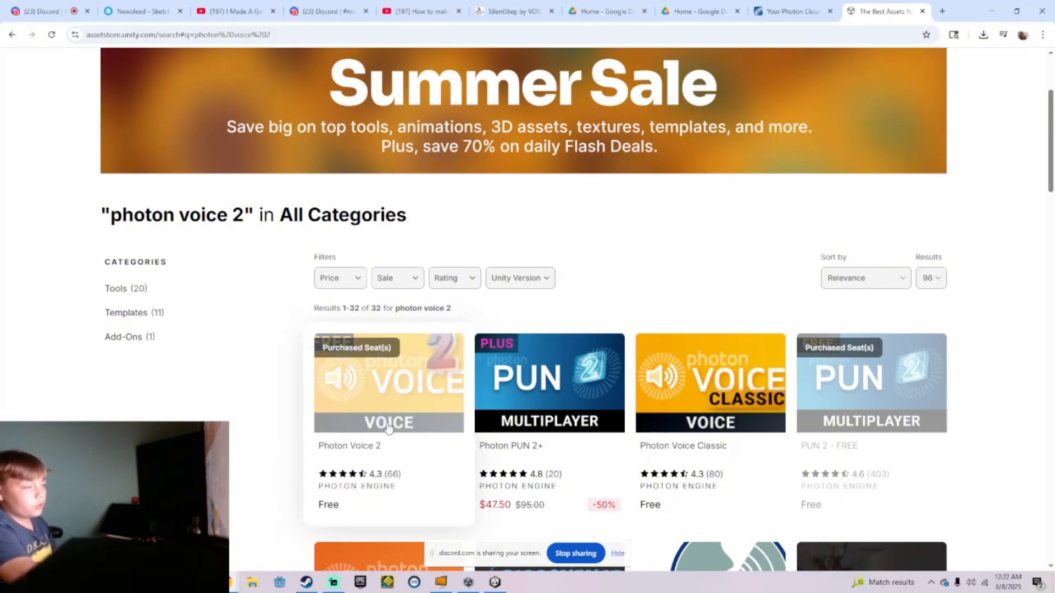
click(423, 416)
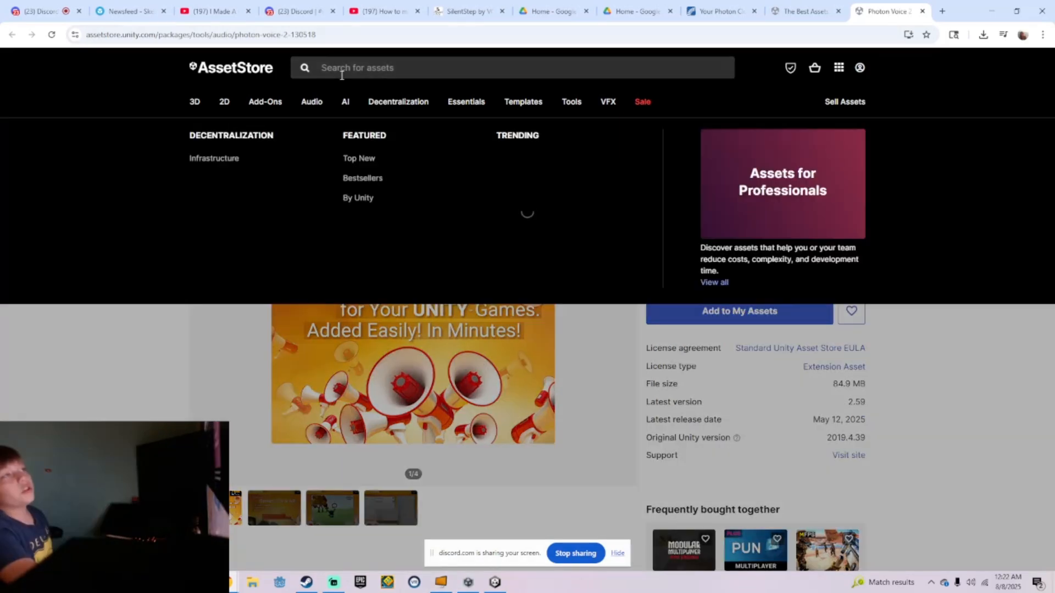
Step: Search the Asset Store for photon pun 2 and open the PUN 2 - FREE package page
click(341, 74)
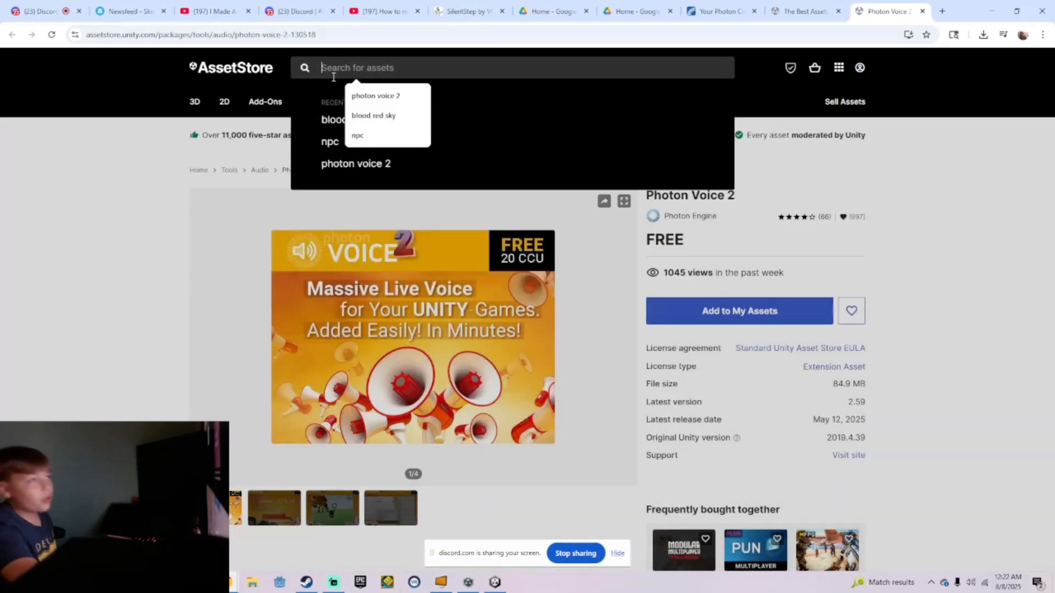
text(phot)
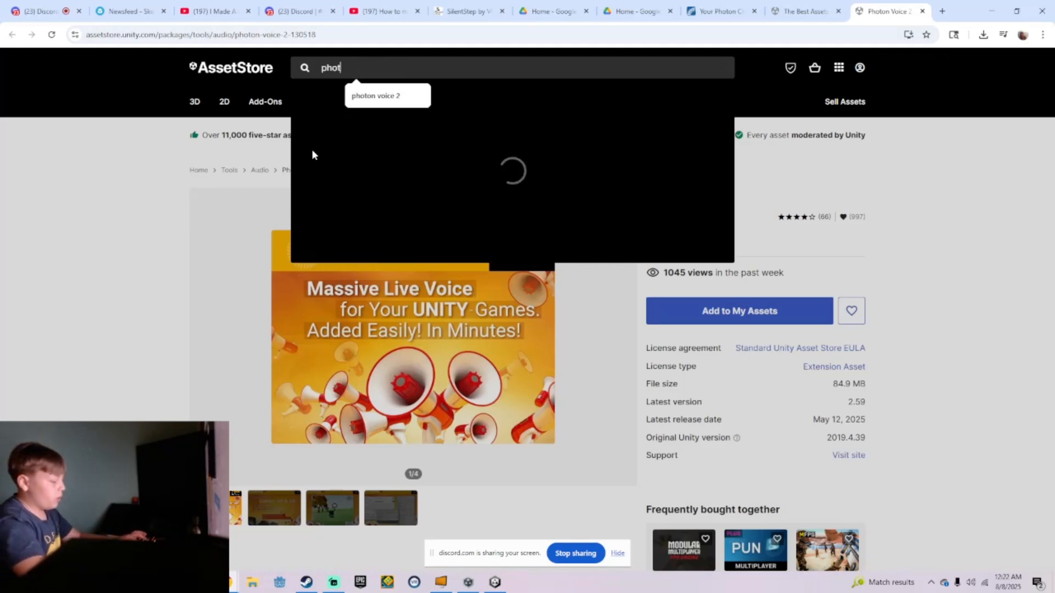
text(on pun 2)
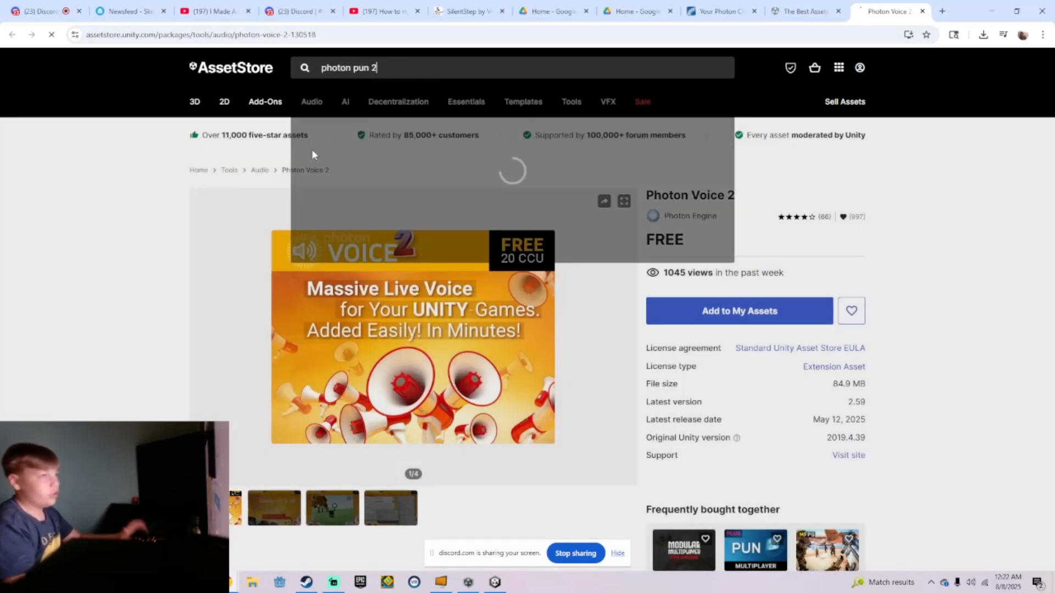
key(Return)
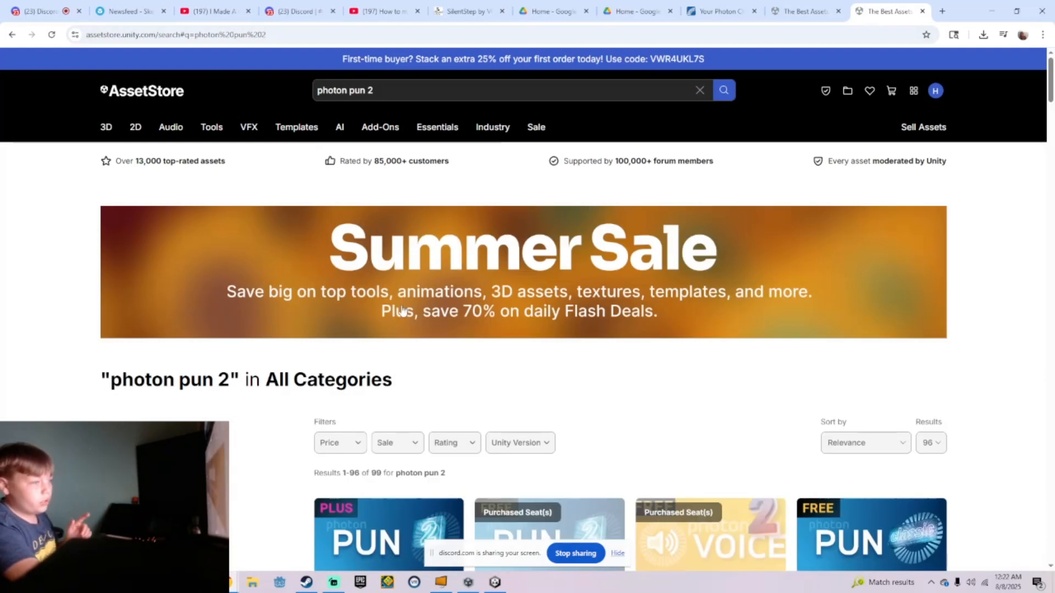
scroll(404, 311, down, 4)
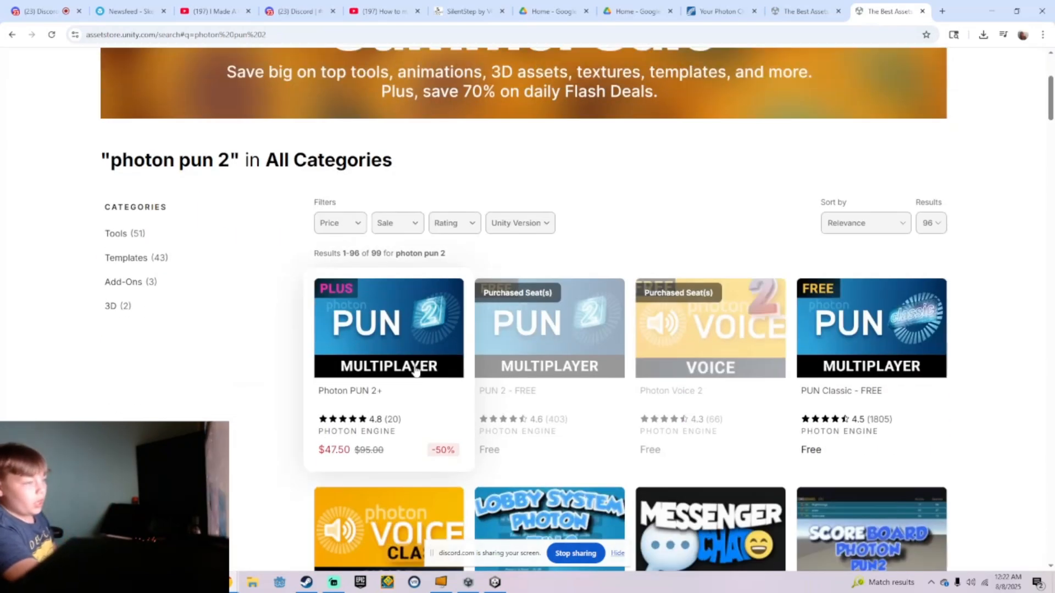
click(509, 348)
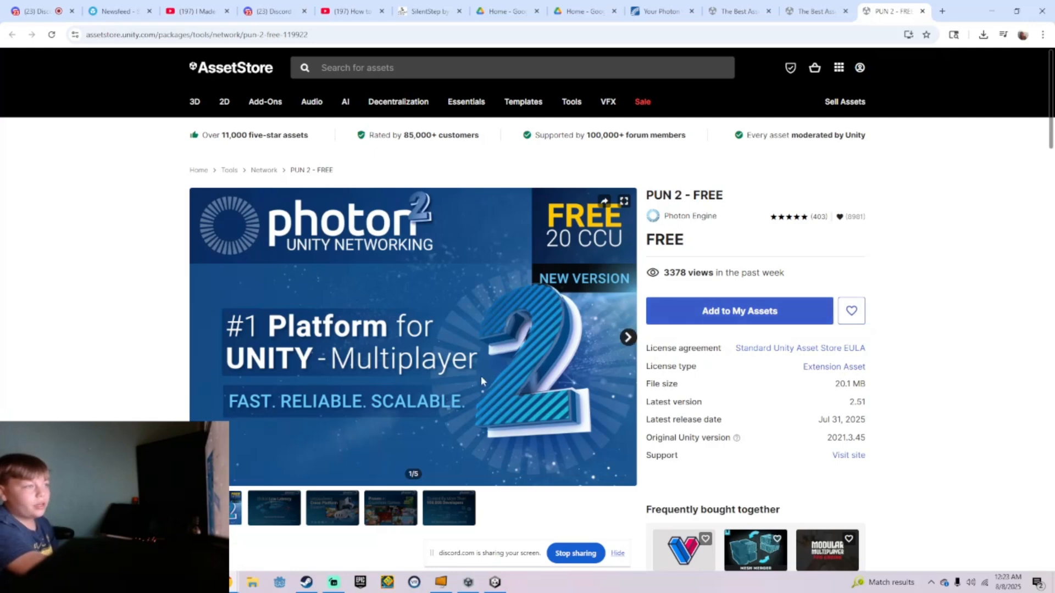
Step: Switch to Unity and import Photon Voice 2 through the Package Manager, allowing script updates for these and other files found later
mouse_move(496, 585)
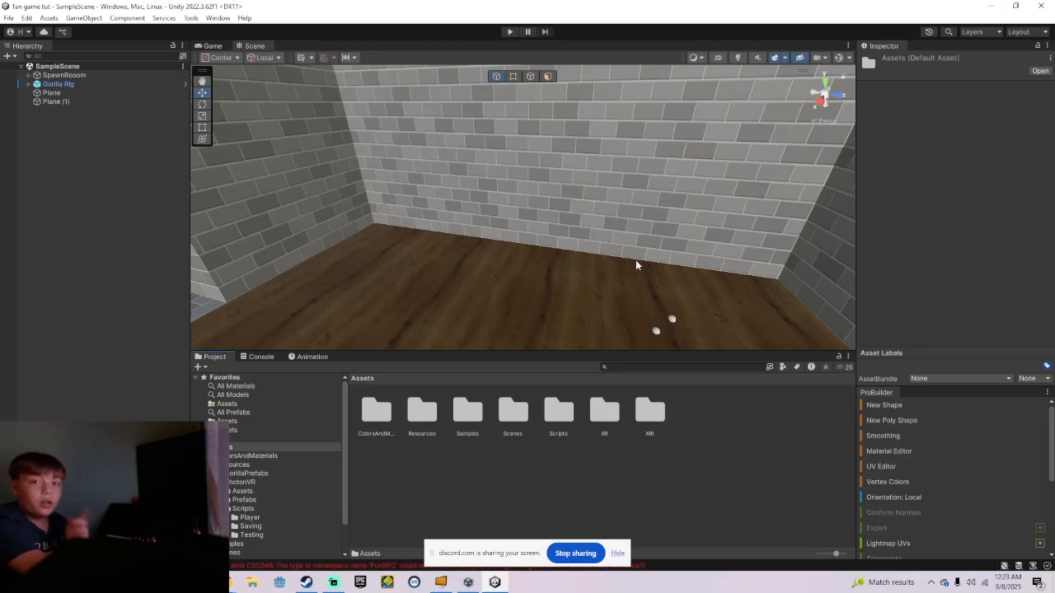
click(218, 18)
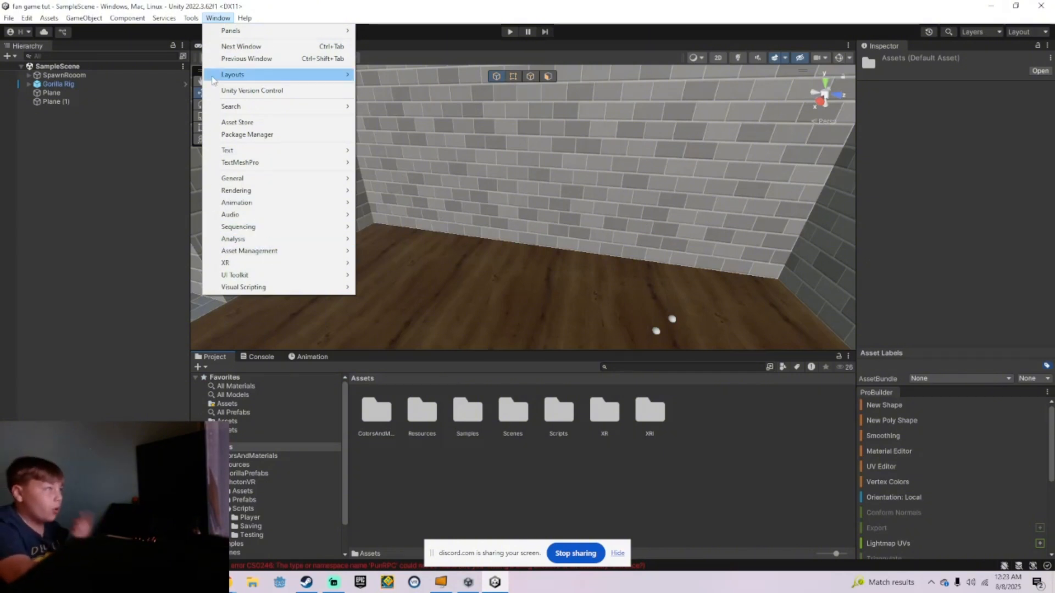
click(258, 134)
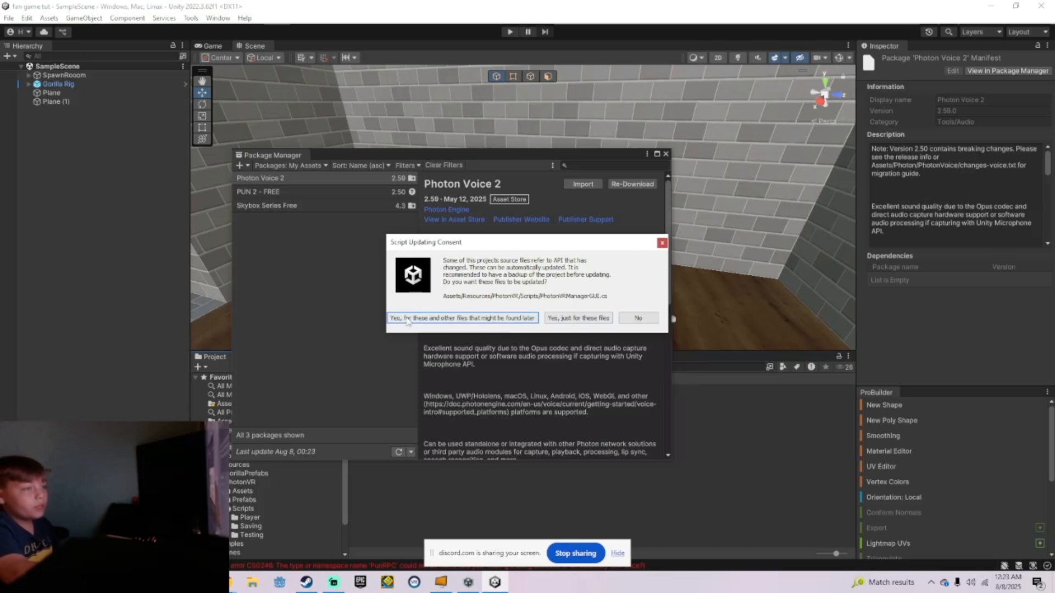
click(460, 320)
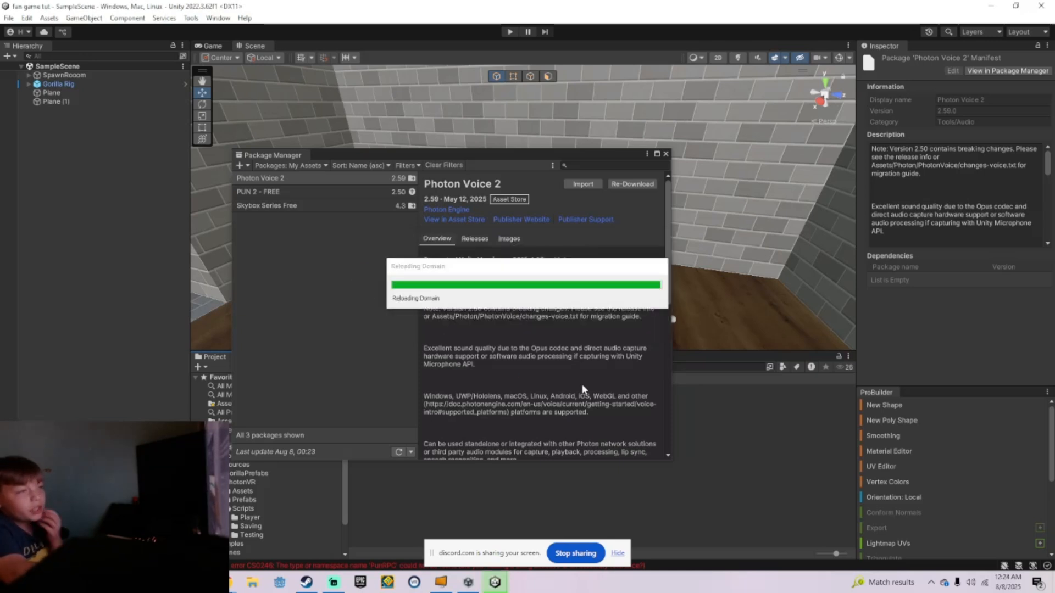
Step: Import the complete PUN 2 - FREE package into the project
click(296, 191)
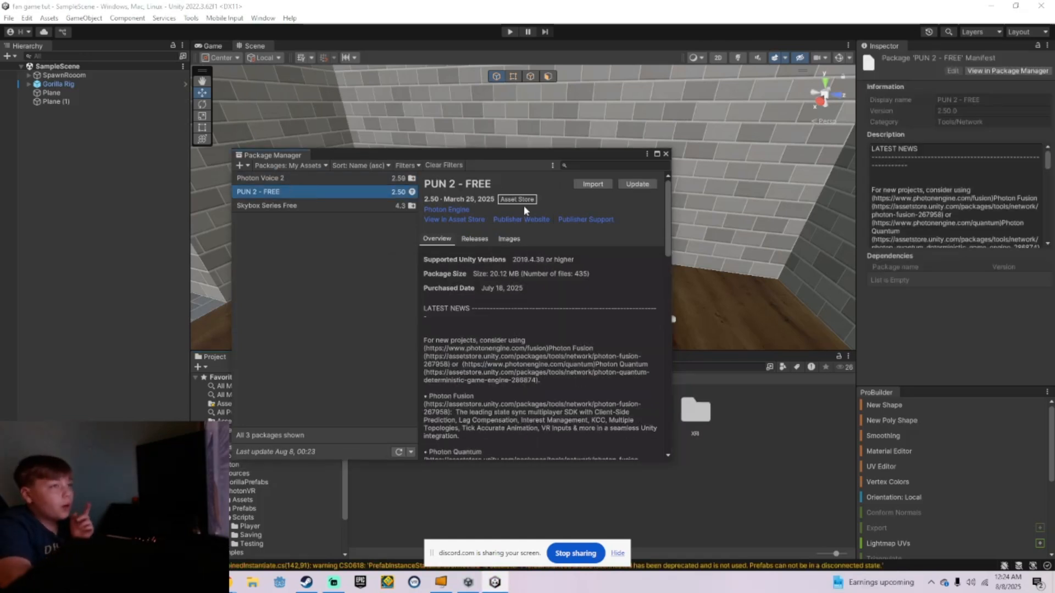
click(592, 184)
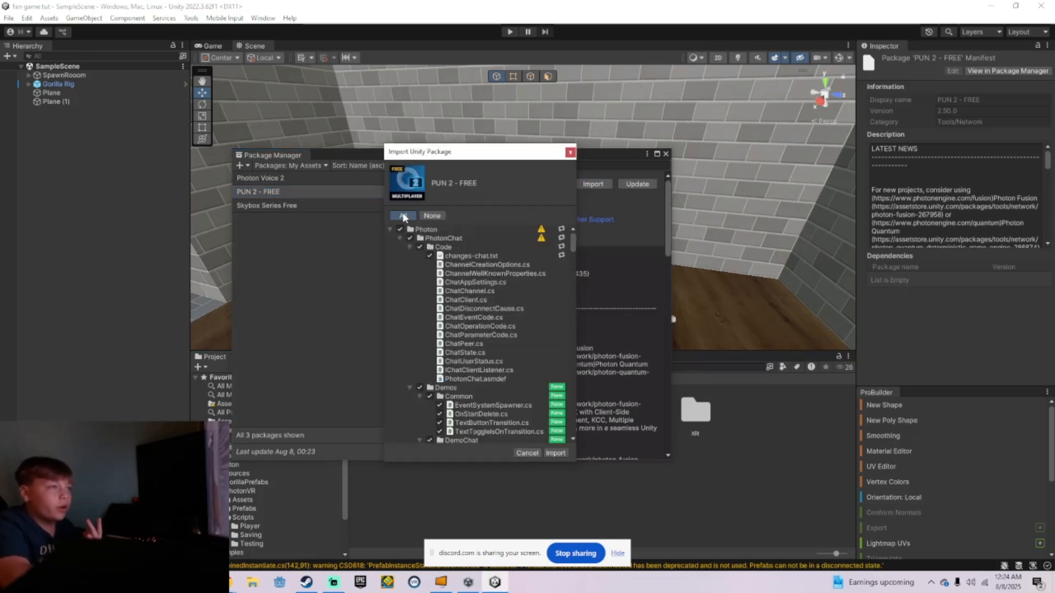
click(555, 453)
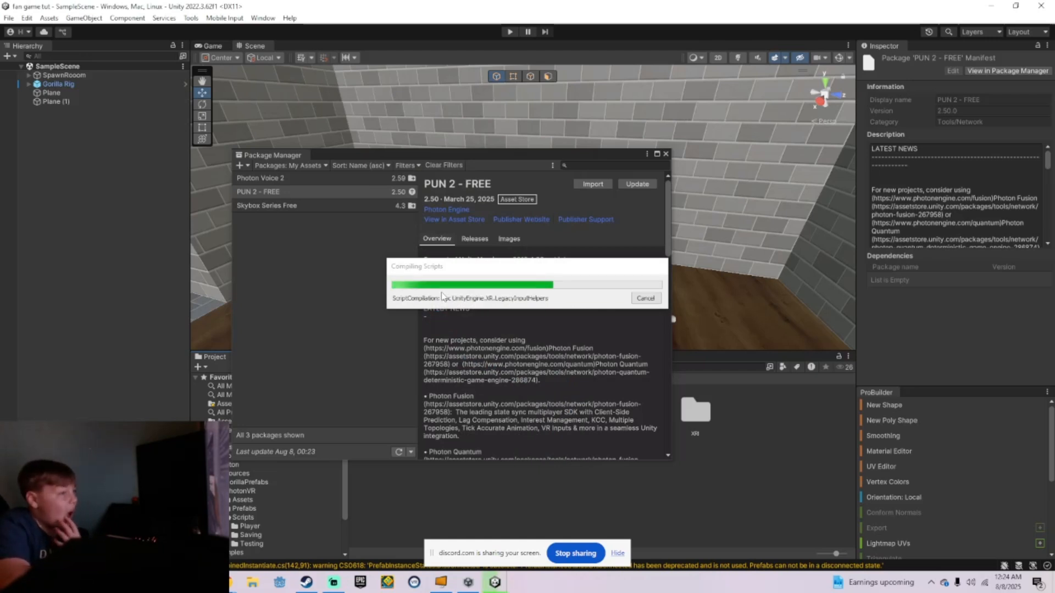
Step: Open the PUN Wizard's project setup, ready for entering the AppId
click(266, 19)
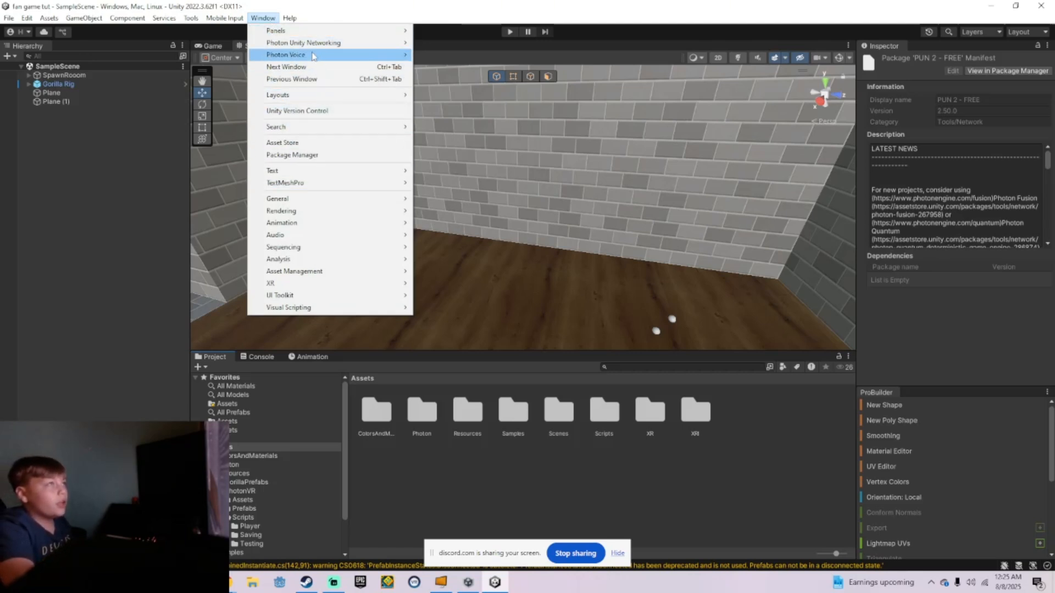
mouse_move(297, 43)
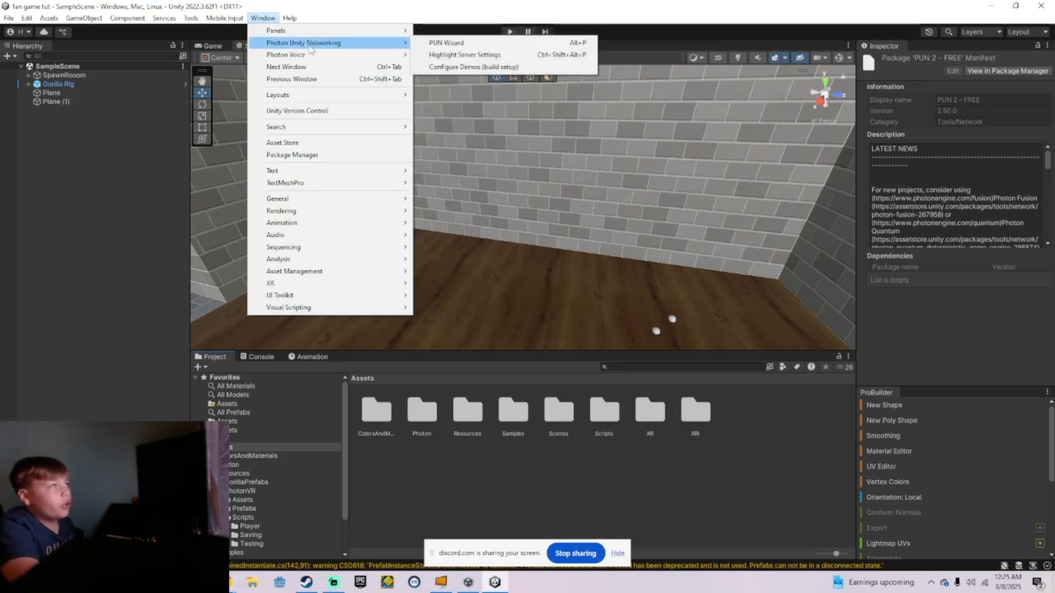
click(443, 43)
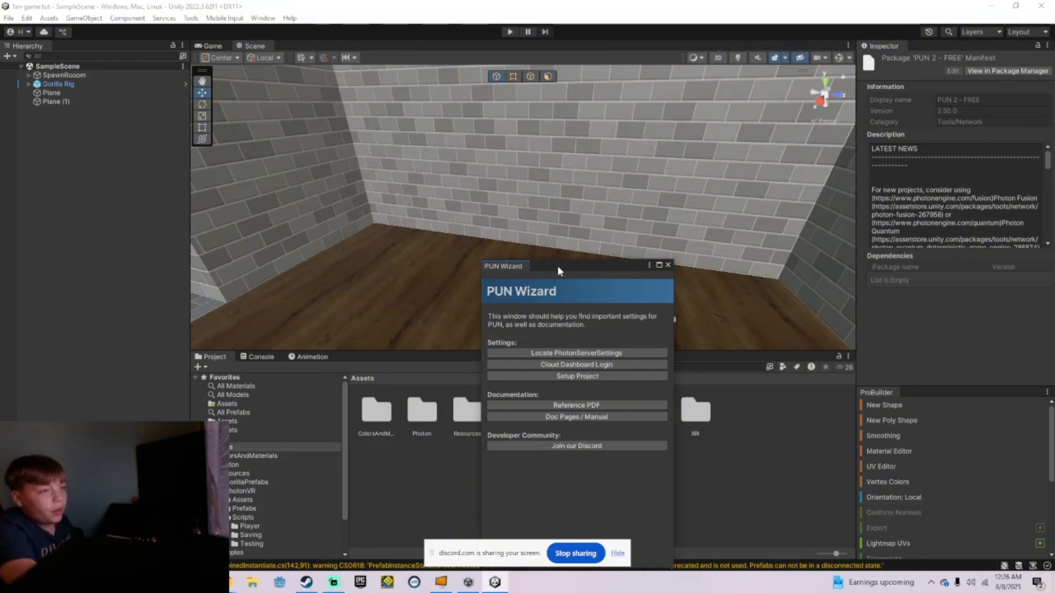
drag(557, 265, 566, 173)
click(577, 282)
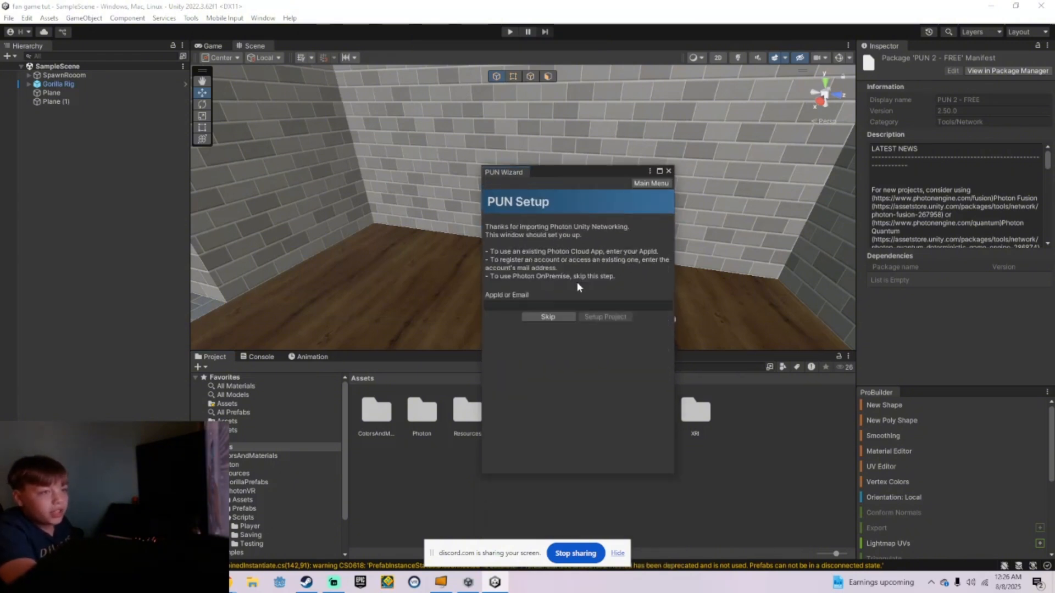
click(556, 305)
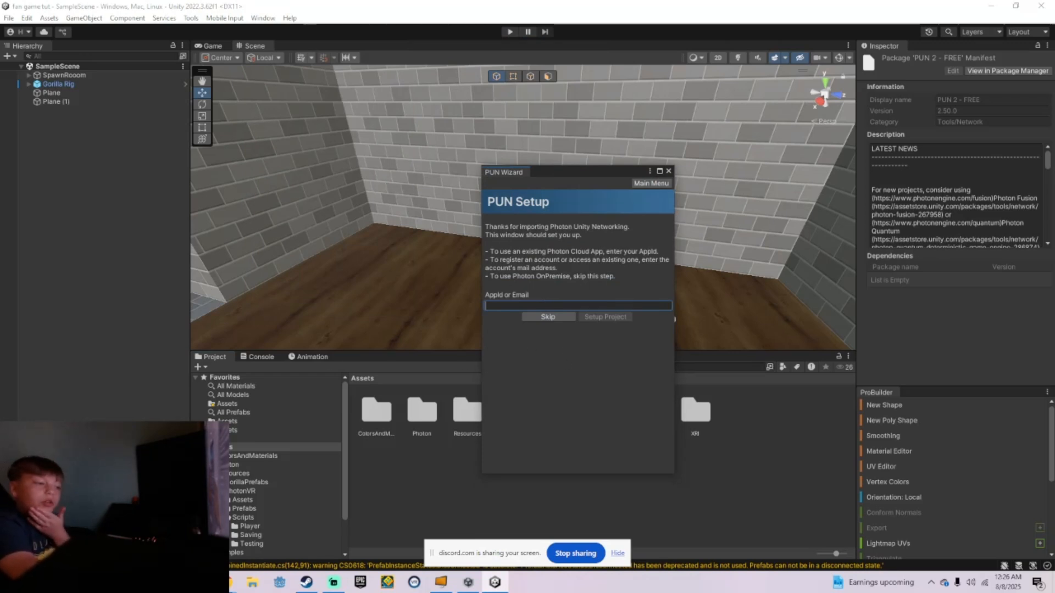
Step: Switch to the Photon dashboard in Chrome and copy the App ID of the VOIDD Pun application
mouse_move(233, 585)
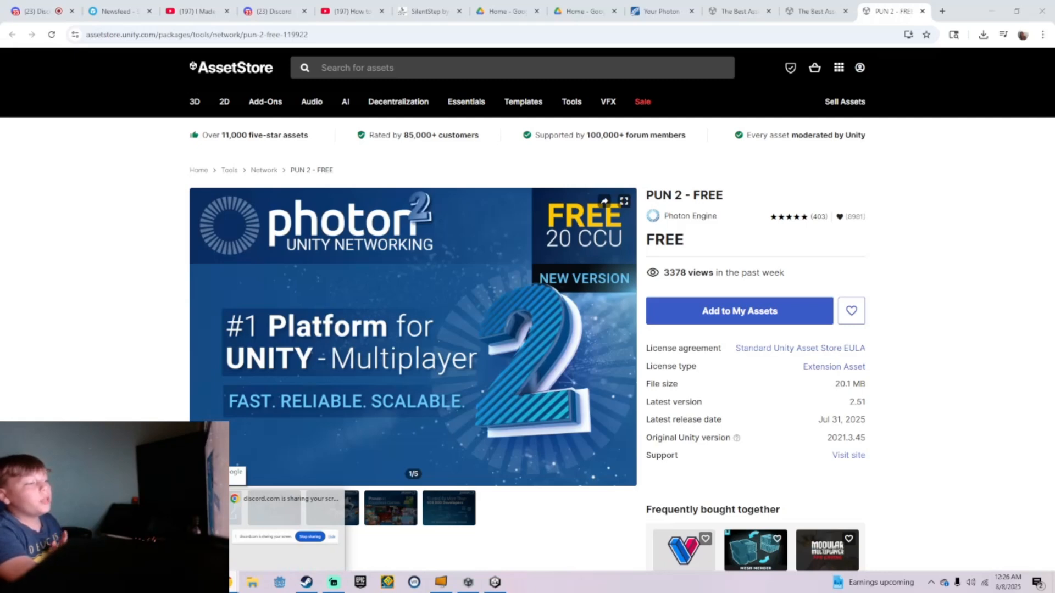
click(181, 527)
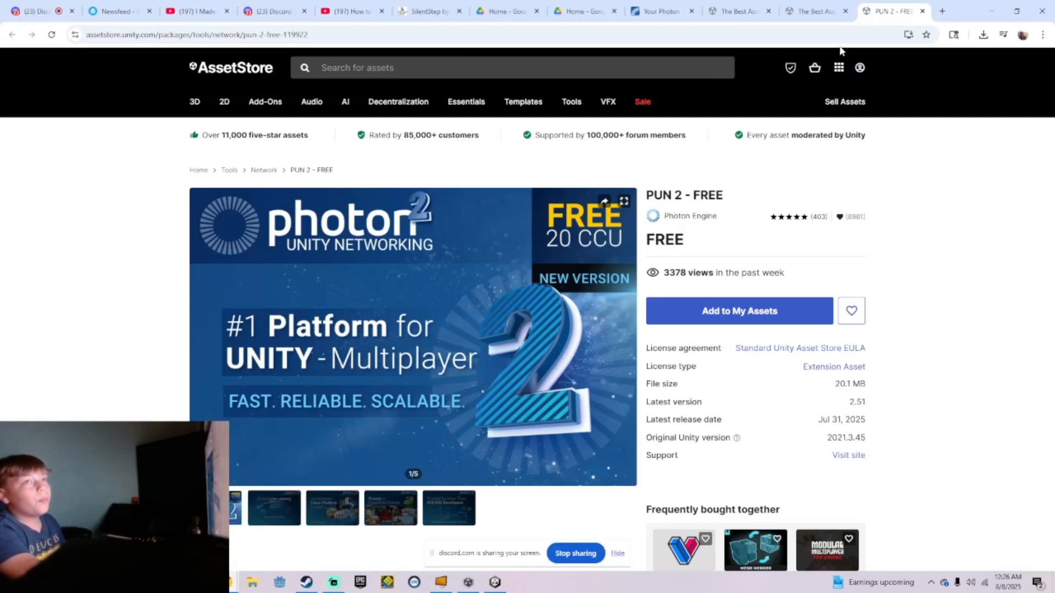
click(666, 11)
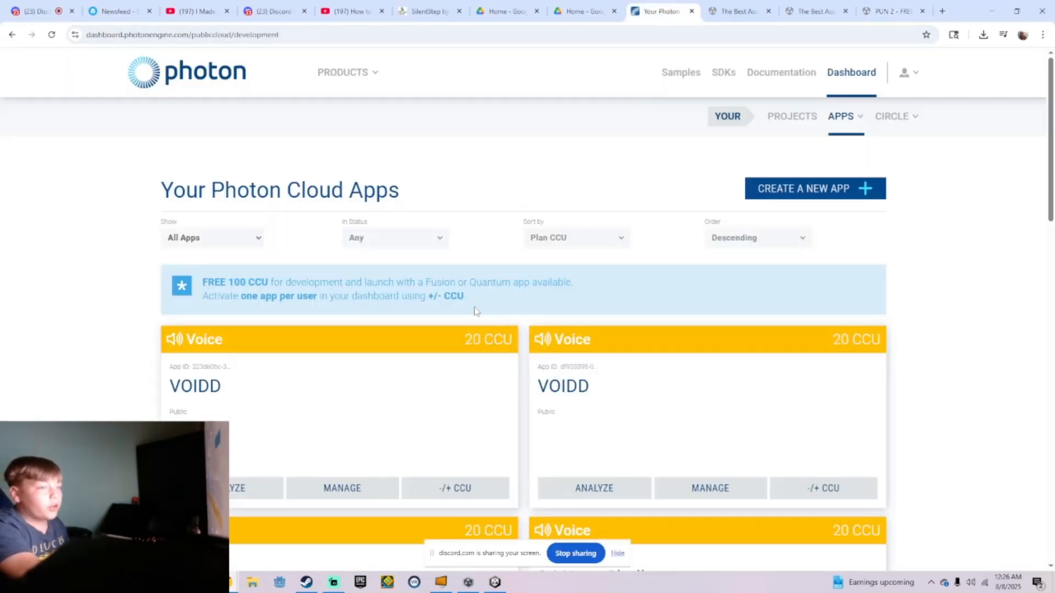
scroll(325, 357, down, 6)
scroll(440, 385, up, 1)
scroll(549, 418, down, 2)
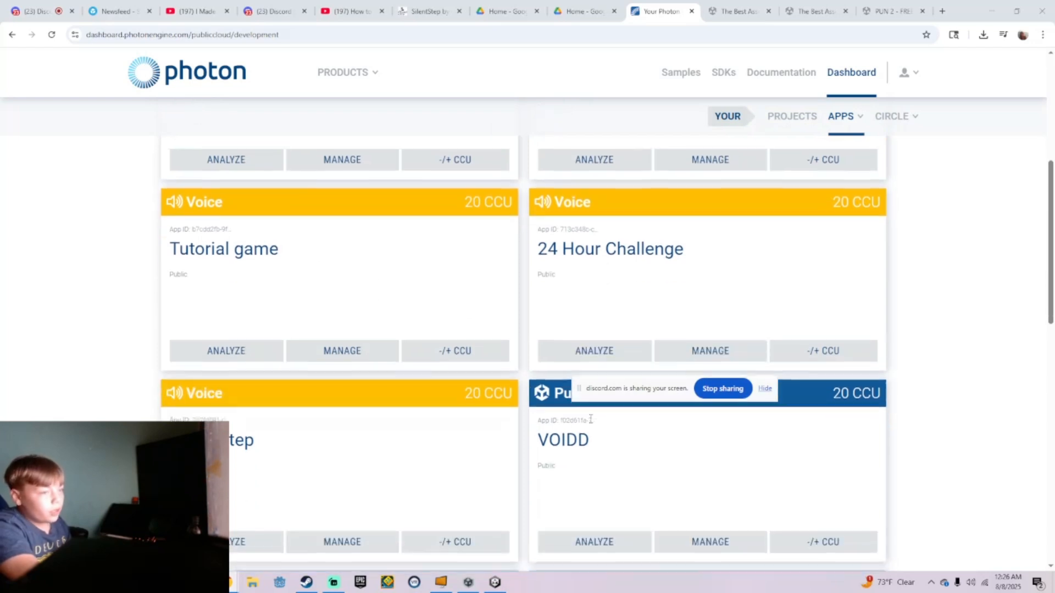
drag(618, 395, 621, 537)
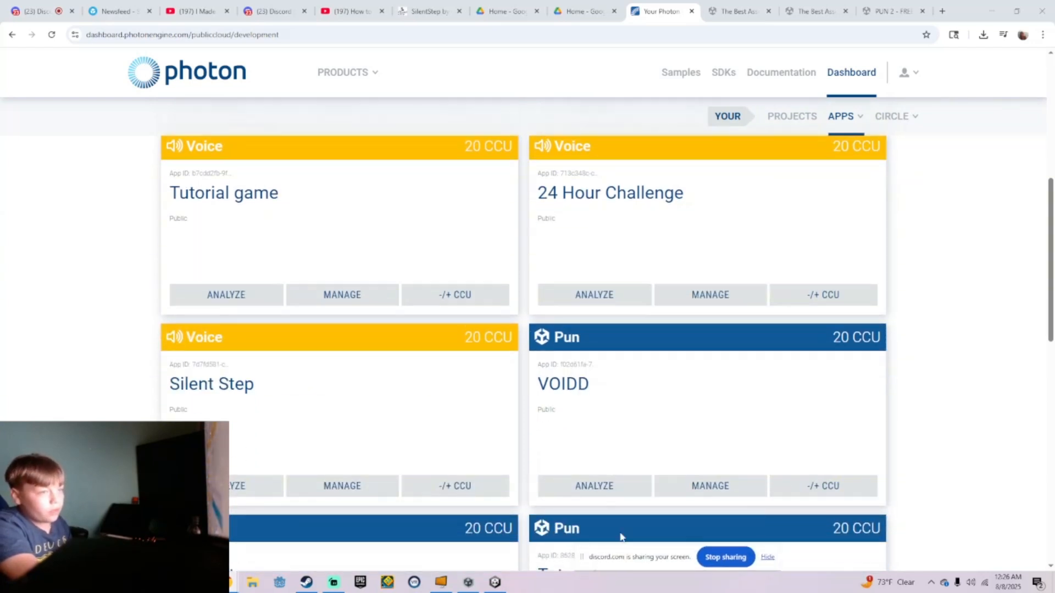
click(579, 365)
key(ctrl+c)
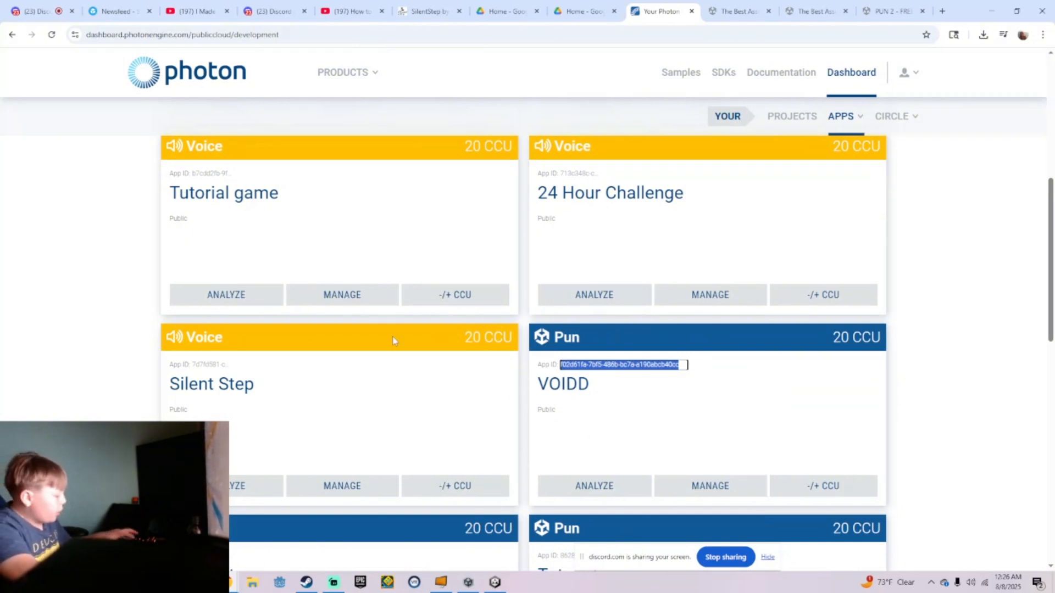
Step: Switch back to Unity, paste the App ID into PUN Setup, apply it to the project and close the wizard
click(494, 582)
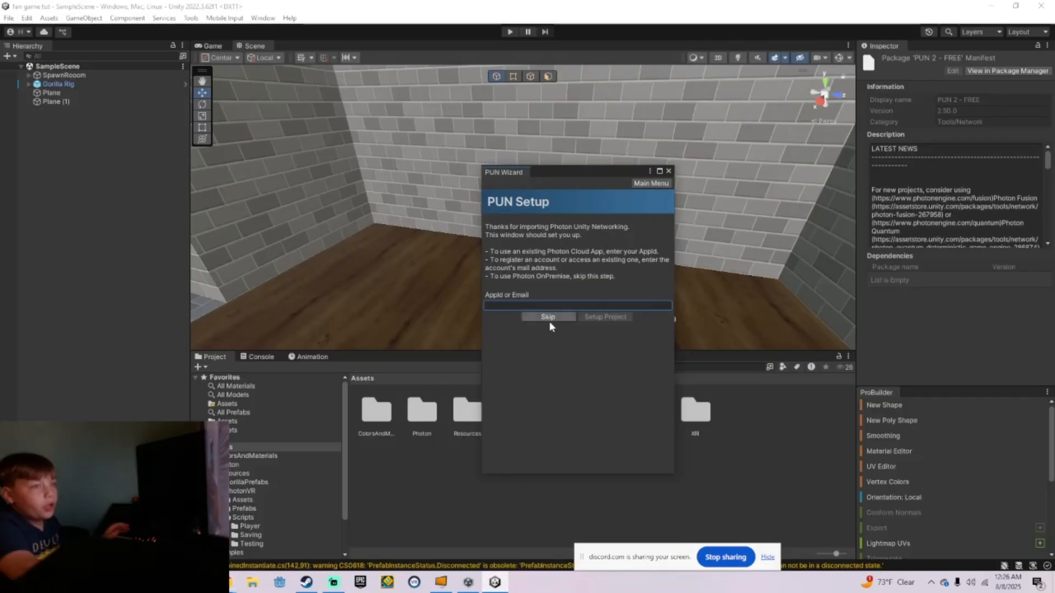
key(ctrl+v)
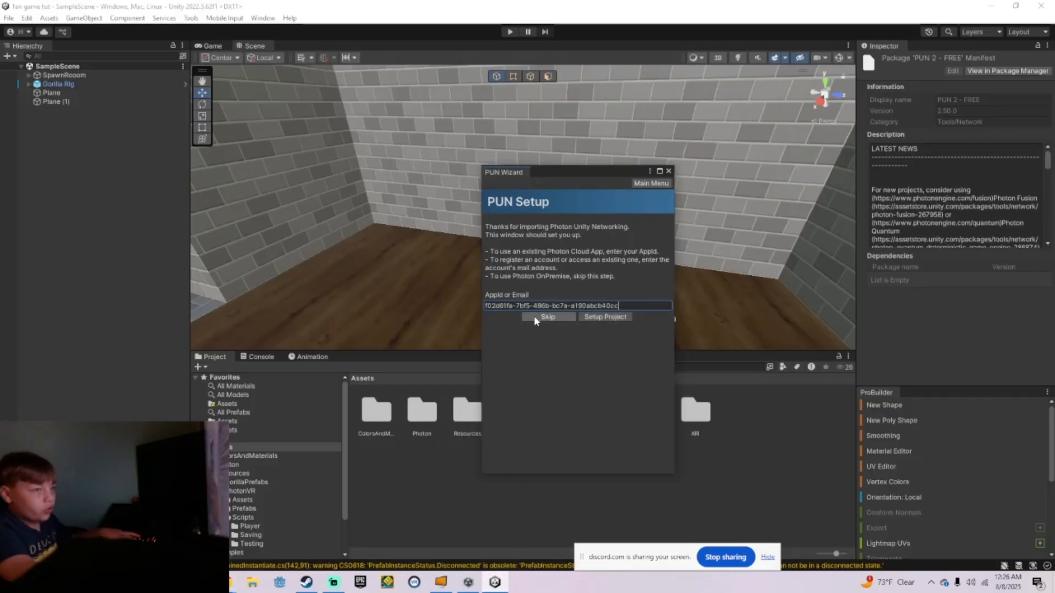
click(596, 317)
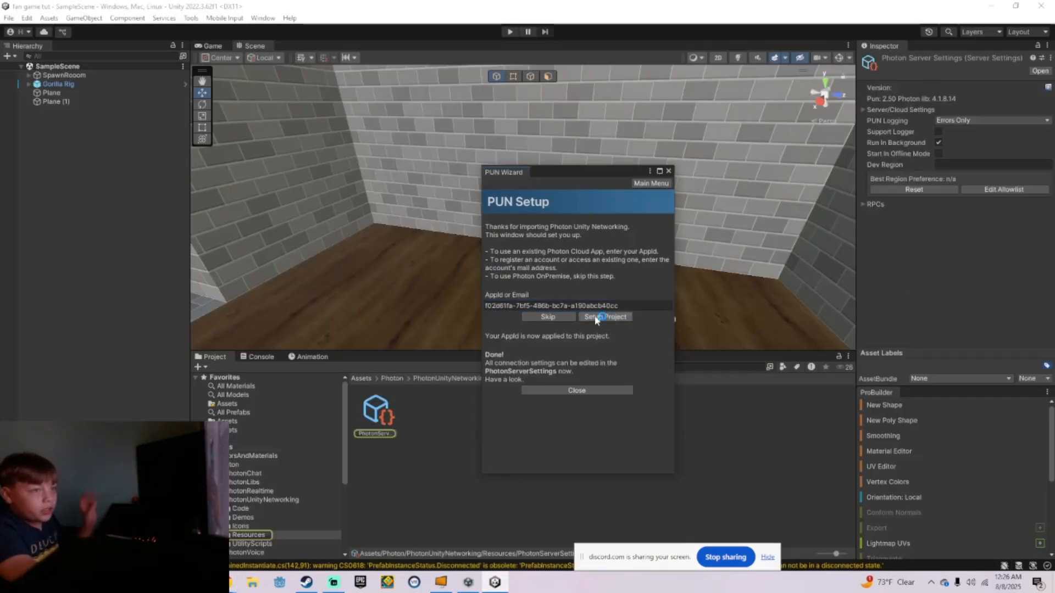
click(574, 390)
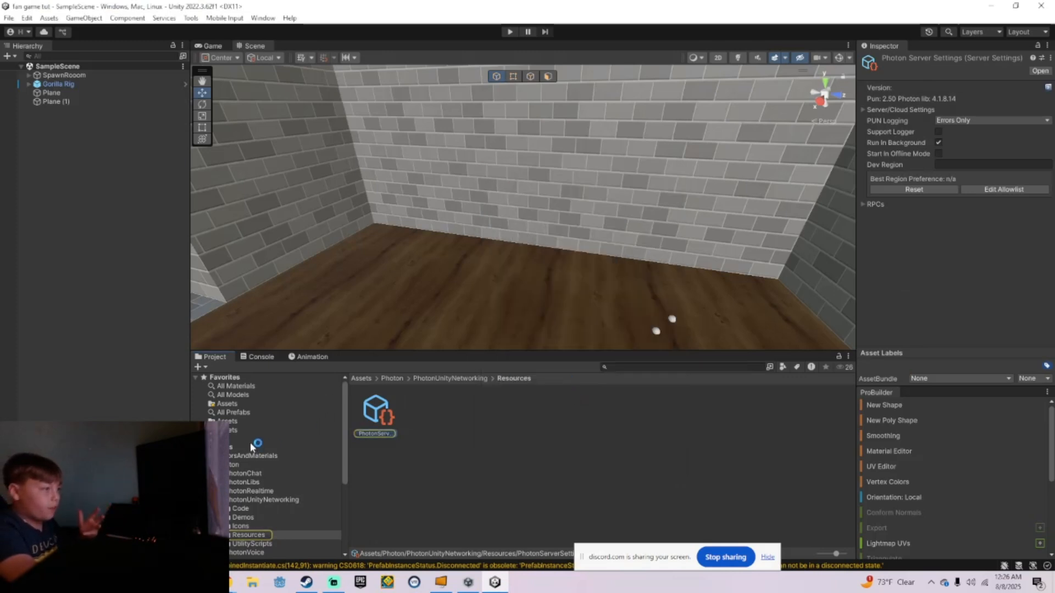
Step: Open the Prefabs folder of PhotonVR inside the project's Resources assets
click(279, 447)
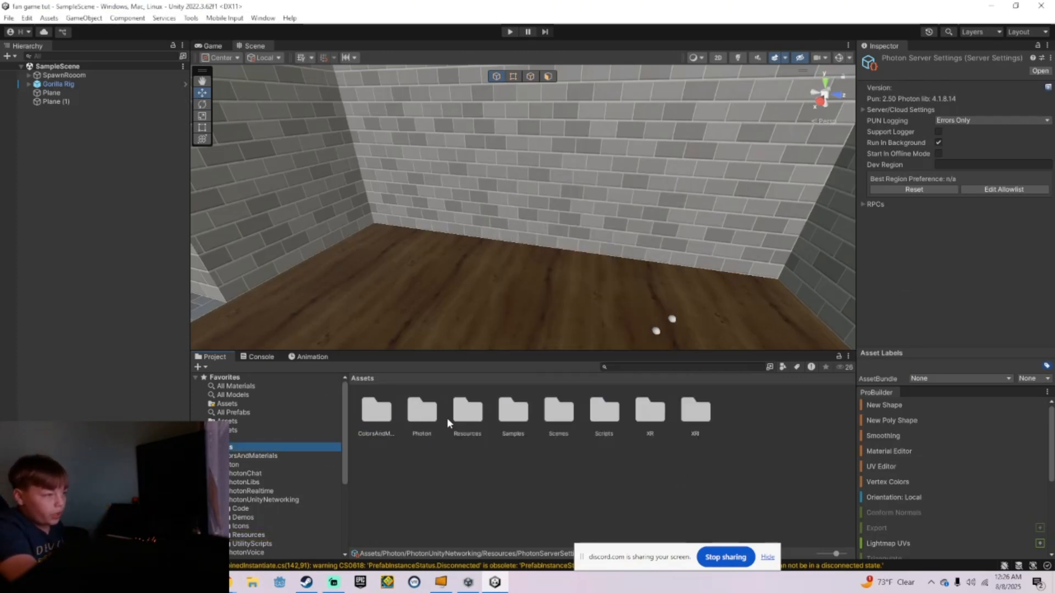
double_click(424, 413)
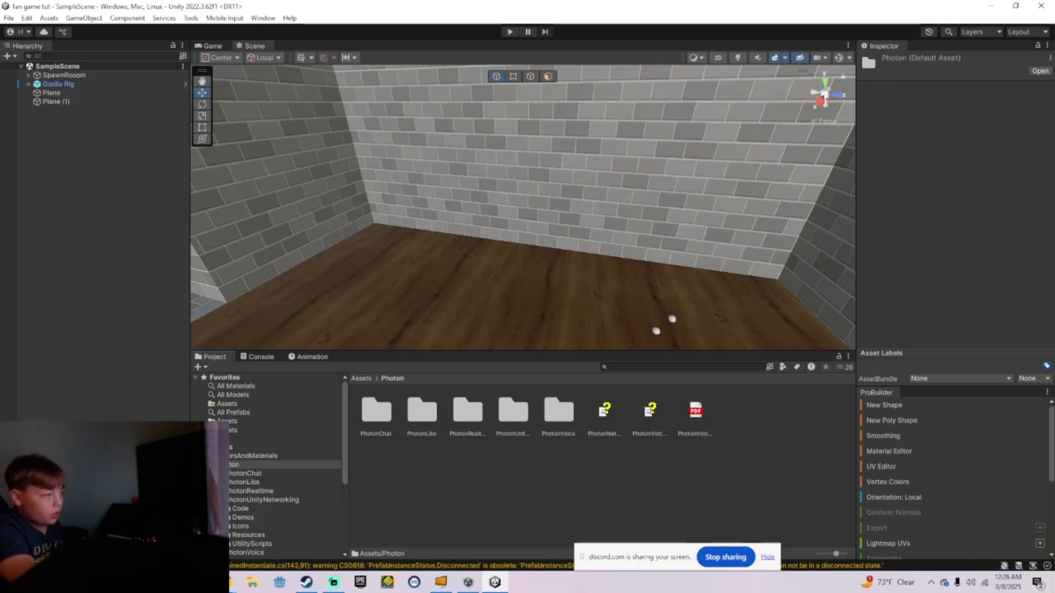
click(361, 378)
double_click(460, 422)
double_click(423, 419)
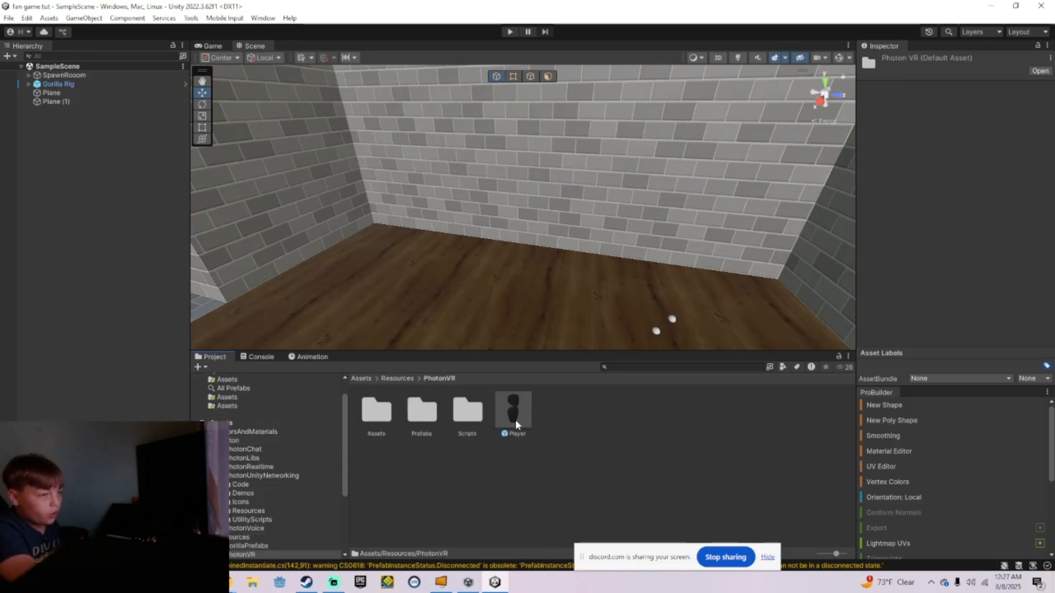
double_click(421, 411)
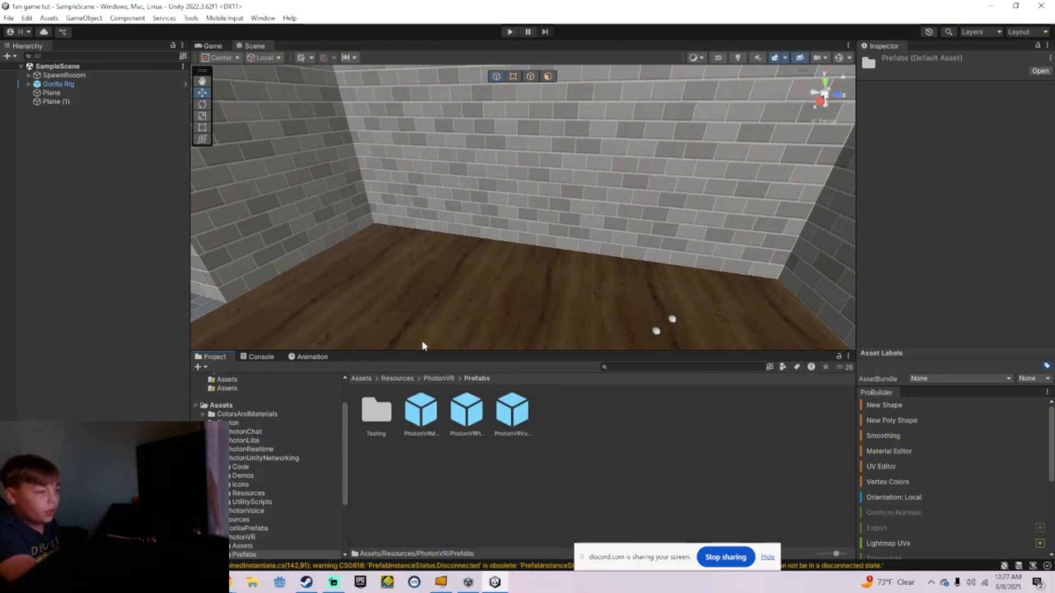
click(242, 406)
double_click(465, 414)
double_click(423, 418)
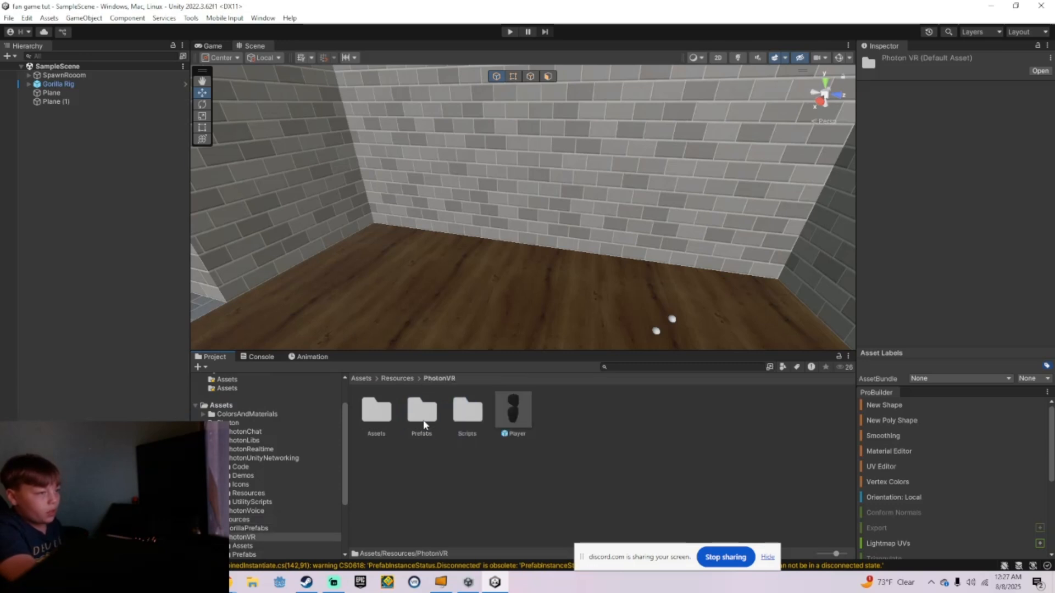
double_click(421, 417)
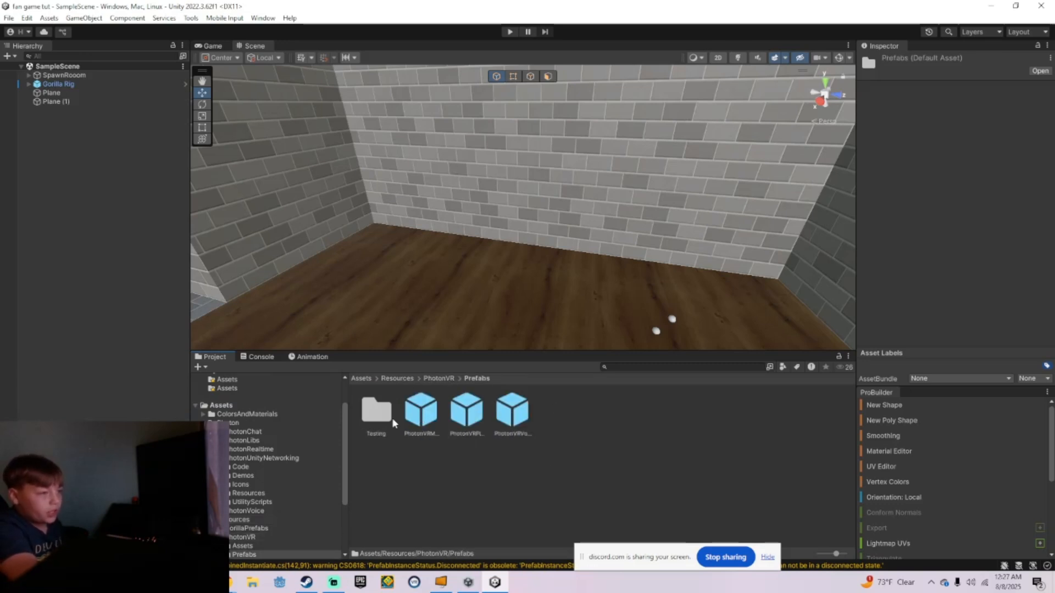
Step: Add the PhotonVRManager, PhotonVRPlayerSpawner and PhotonVRVoice prefabs to the SampleScene hierarchy
drag(416, 422, 160, 250)
click(459, 417)
drag(459, 418, 287, 276)
drag(514, 419, 274, 260)
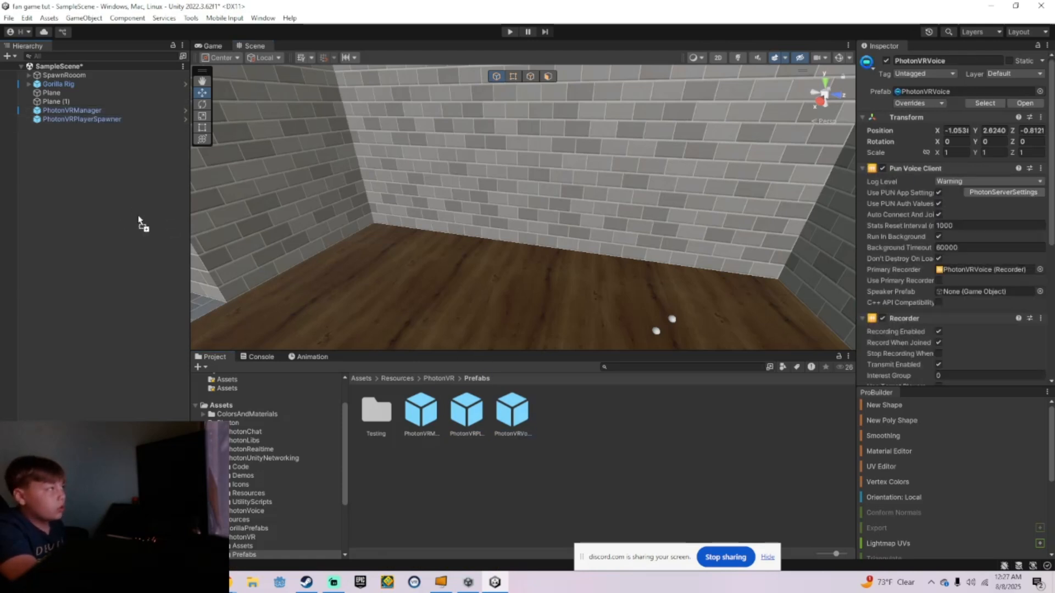
Step: Paste the copied Pun App ID into the App Id field of the PhotonVRManager object
click(89, 111)
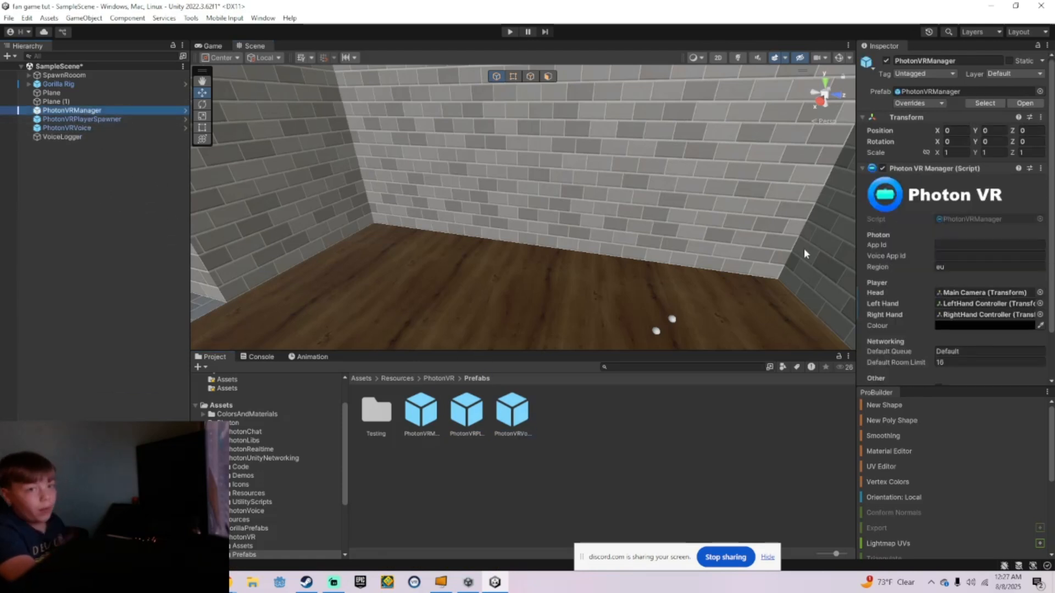
click(951, 245)
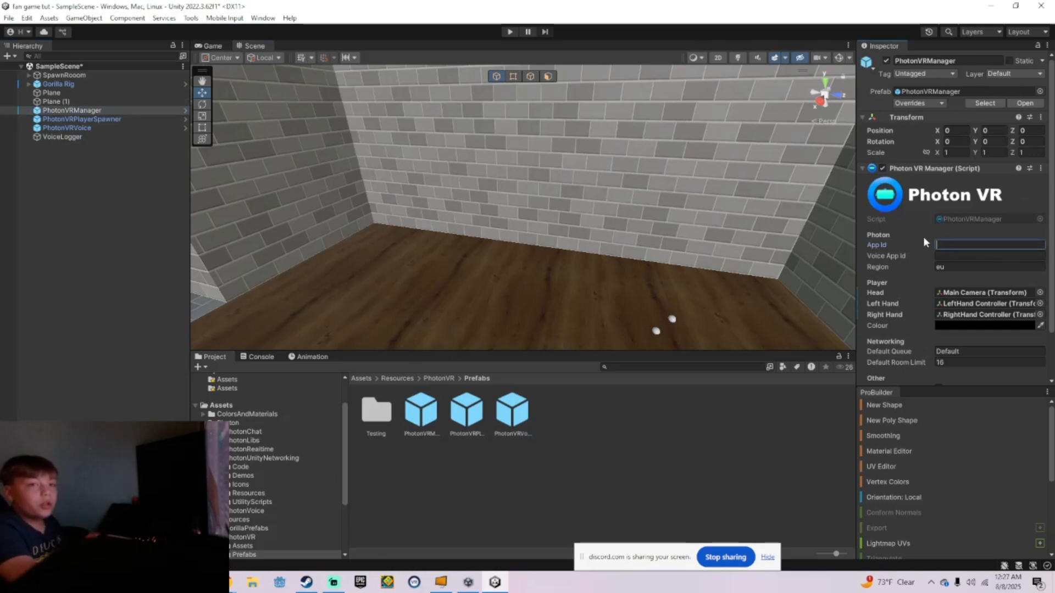
key(ctrl+v)
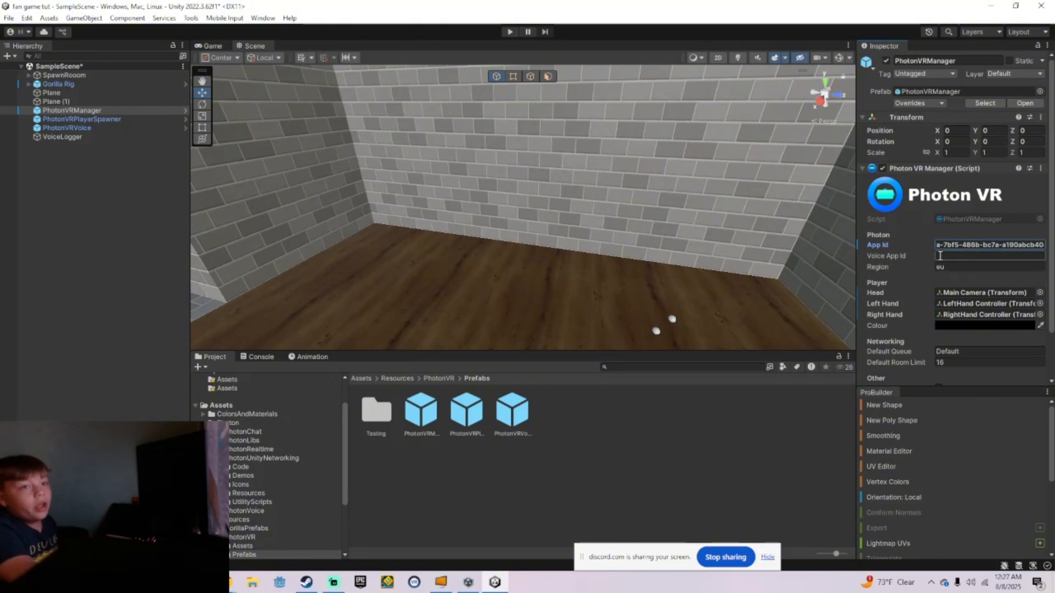
Step: Switch to the Photon dashboard in Chrome and copy the App ID of the Tutorial game Voice application
click(225, 582)
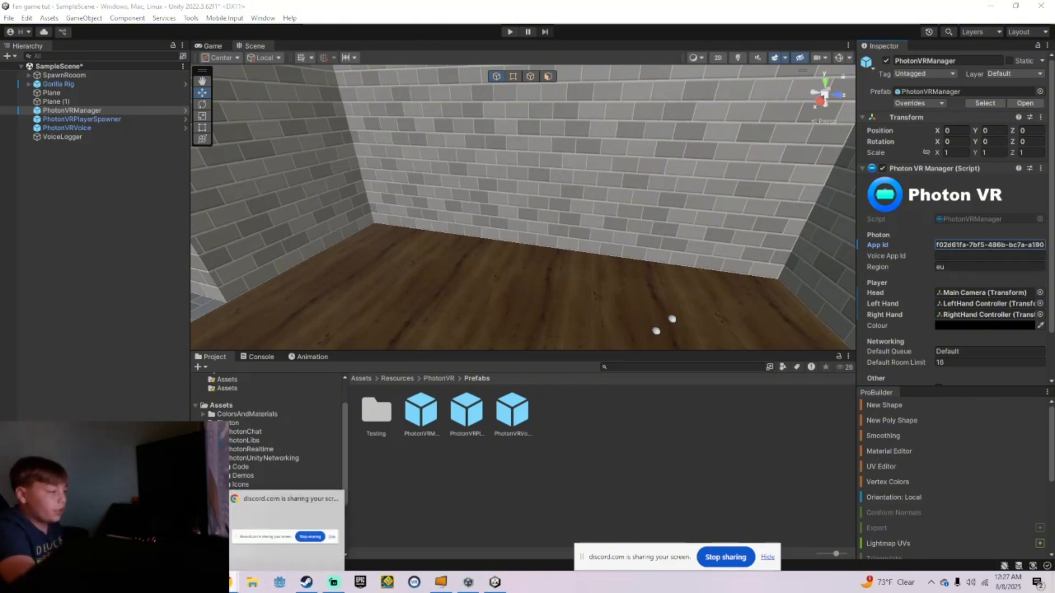
click(286, 525)
scroll(421, 438, down, 5)
scroll(644, 384, up, 5)
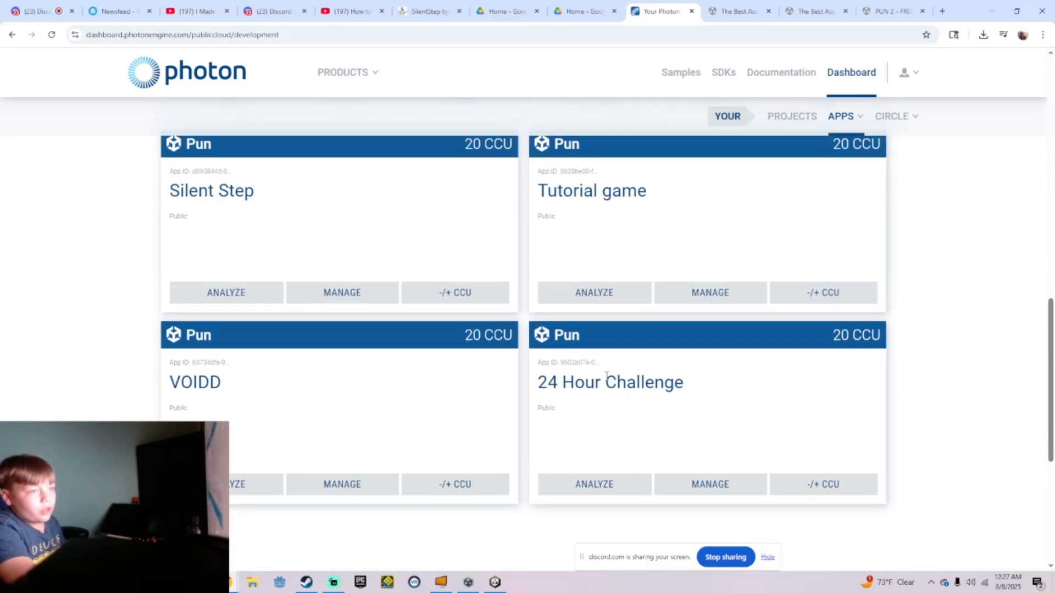
scroll(602, 379, up, 10)
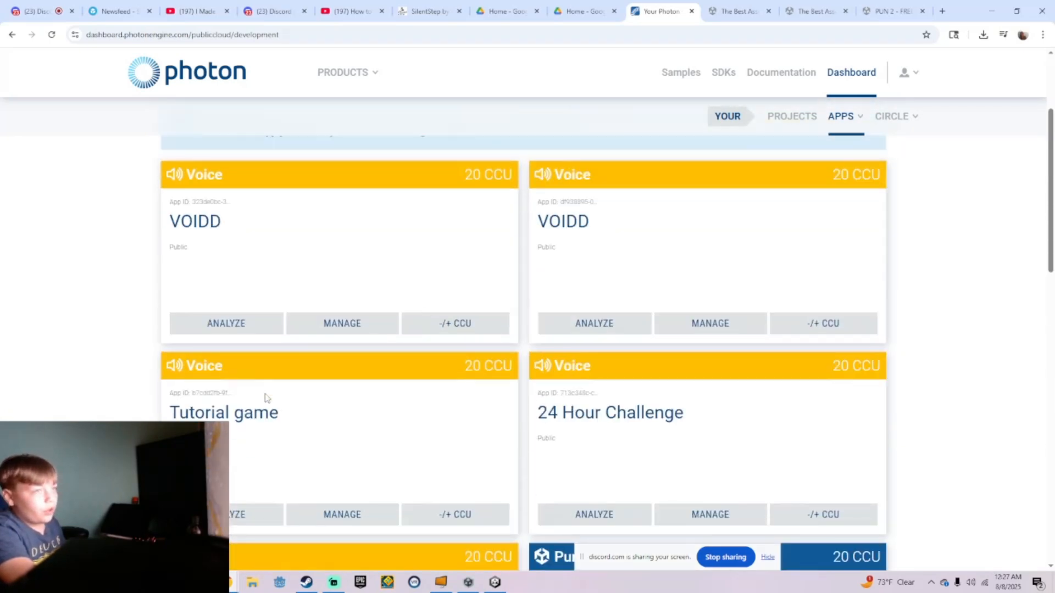
click(210, 393)
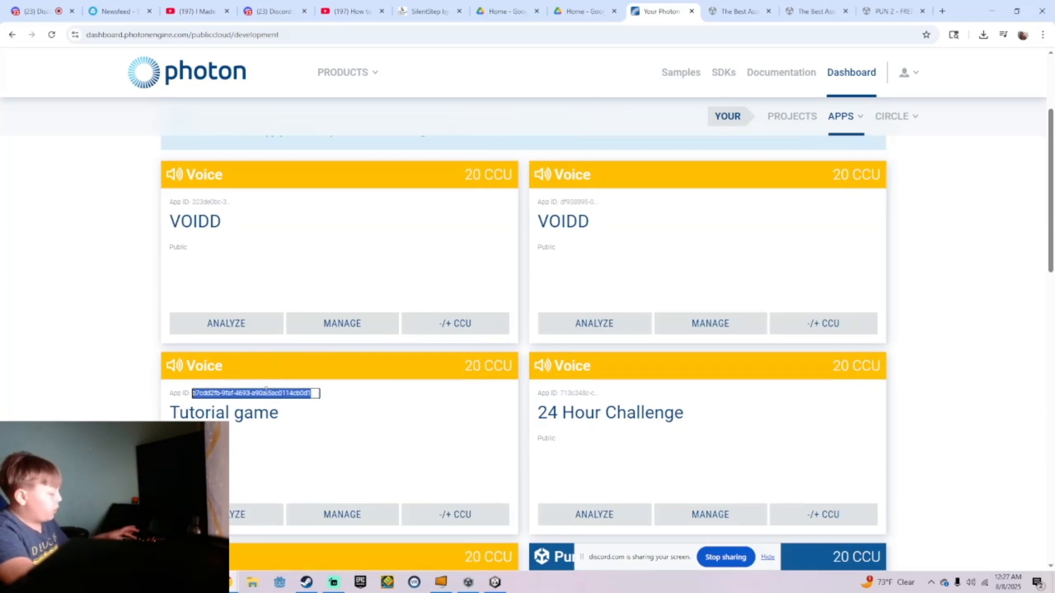
Step: Switch back to Unity, paste the copied ID as PhotonVRManager's Voice App Id and set its region to us
key(alt+Tab)
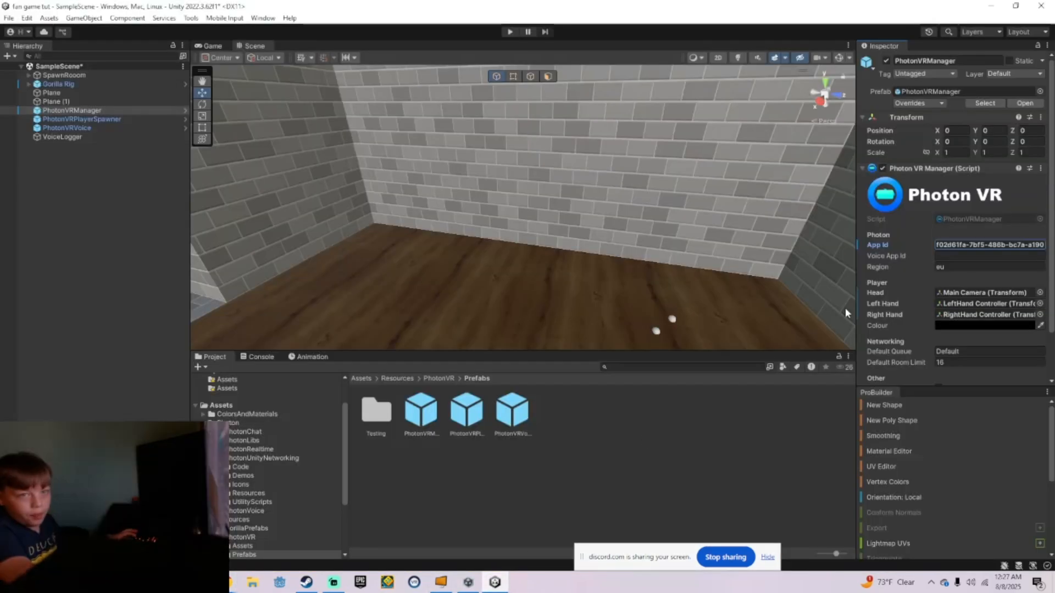
click(935, 256)
key(ctrl+v)
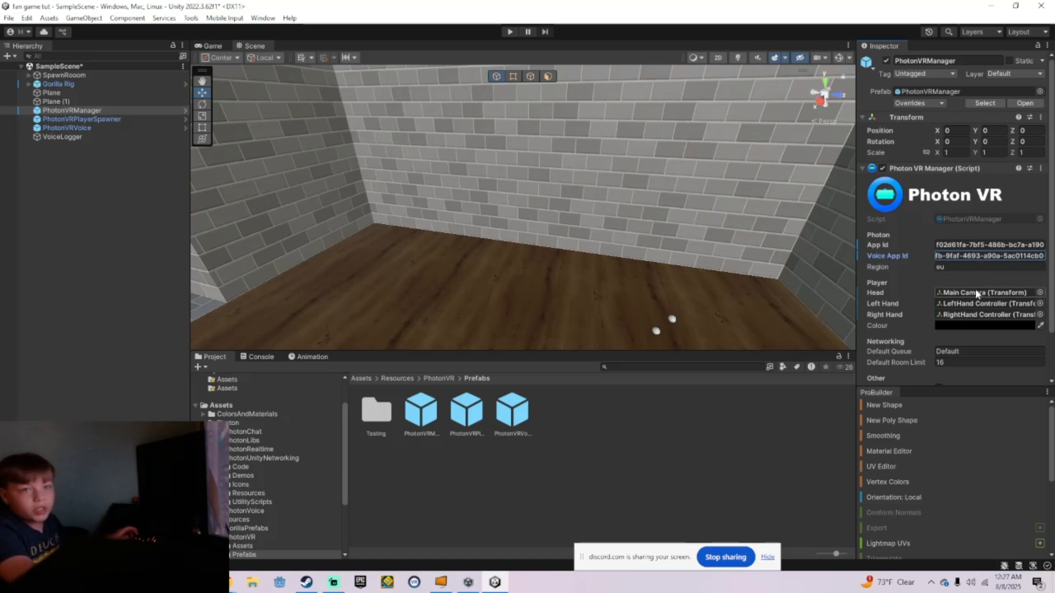
click(953, 268)
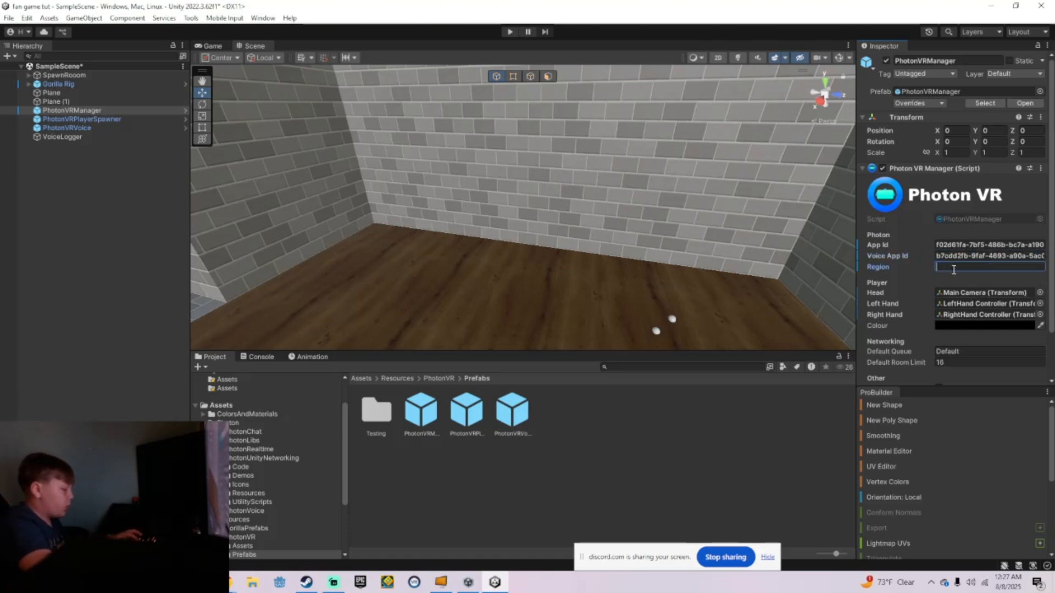
text(us)
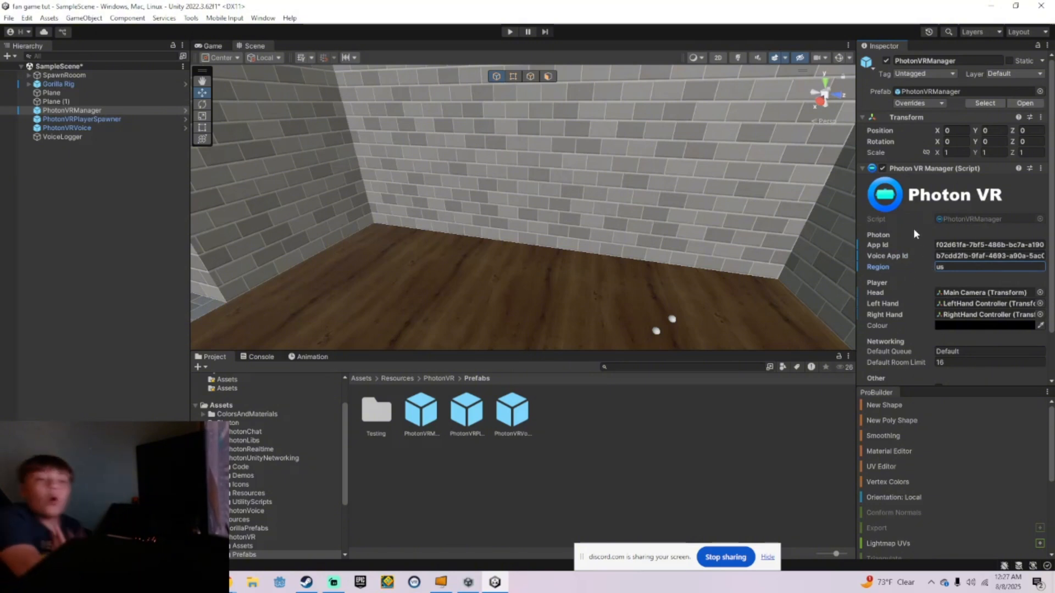
Step: Assign GorillaPlayer's Main Camera, LeftHand Controller and RightHand Controller as PhotonVRManager's Head, Left Hand and Right Hand
click(27, 83)
click(27, 84)
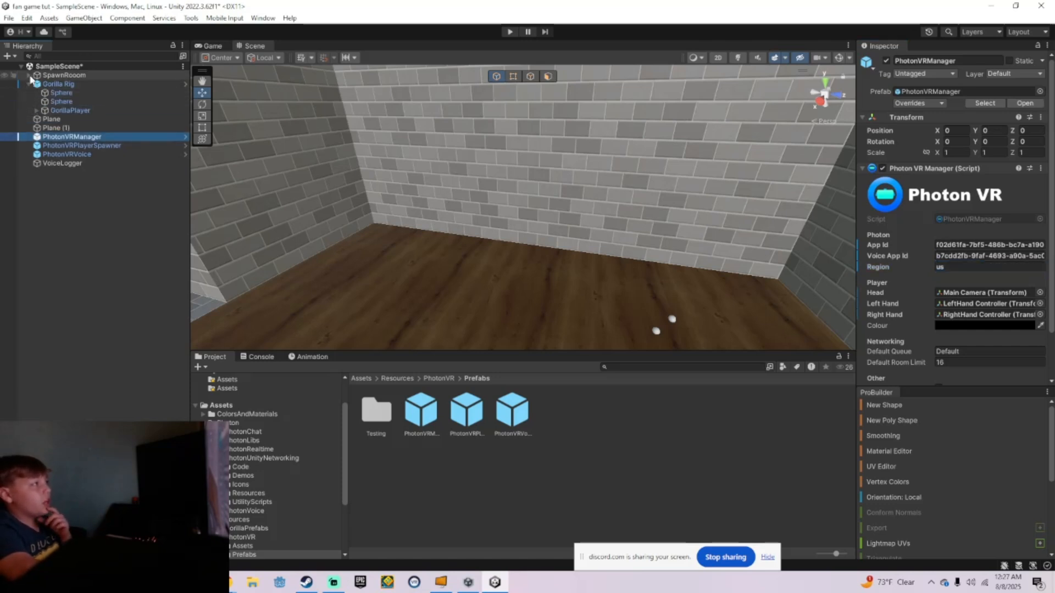
click(36, 110)
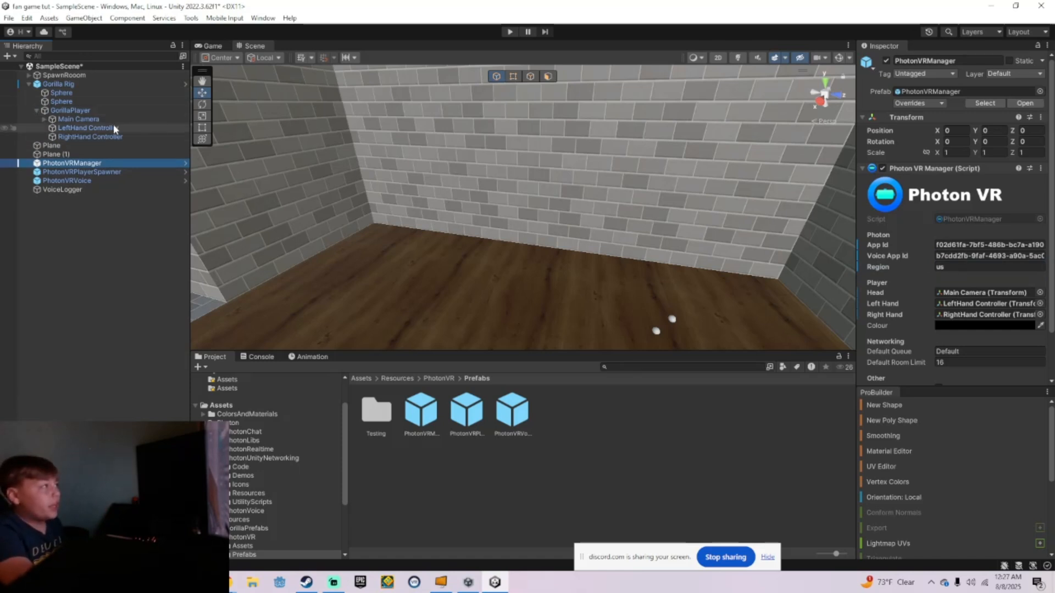
drag(114, 122, 983, 293)
drag(117, 126, 956, 306)
drag(90, 136, 999, 319)
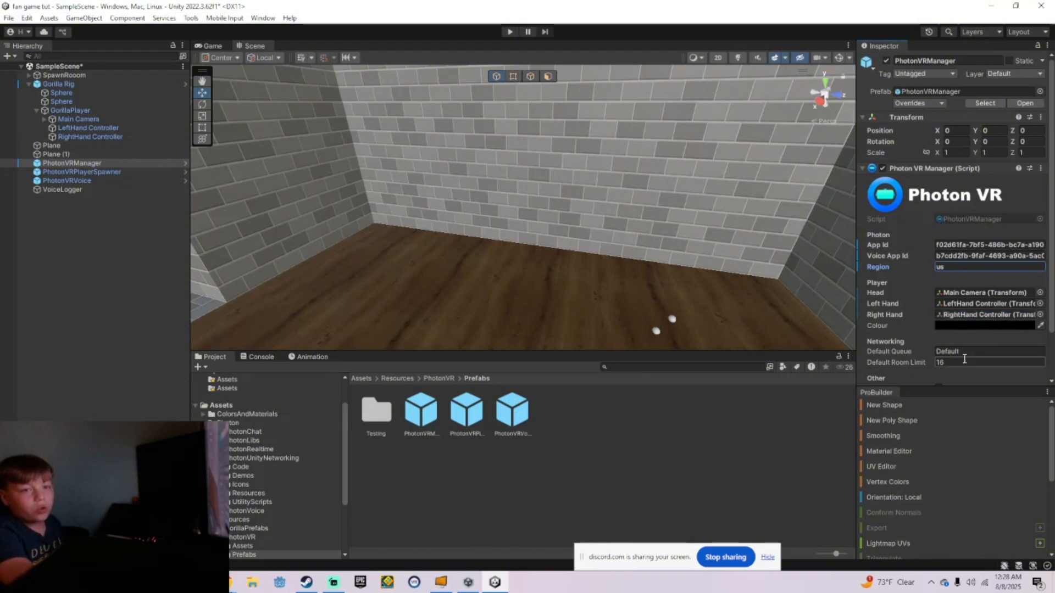
Step: Set PhotonVRManager's Default Room Limit to 10 and disable Join Room On Connect
scroll(964, 359, down, 2)
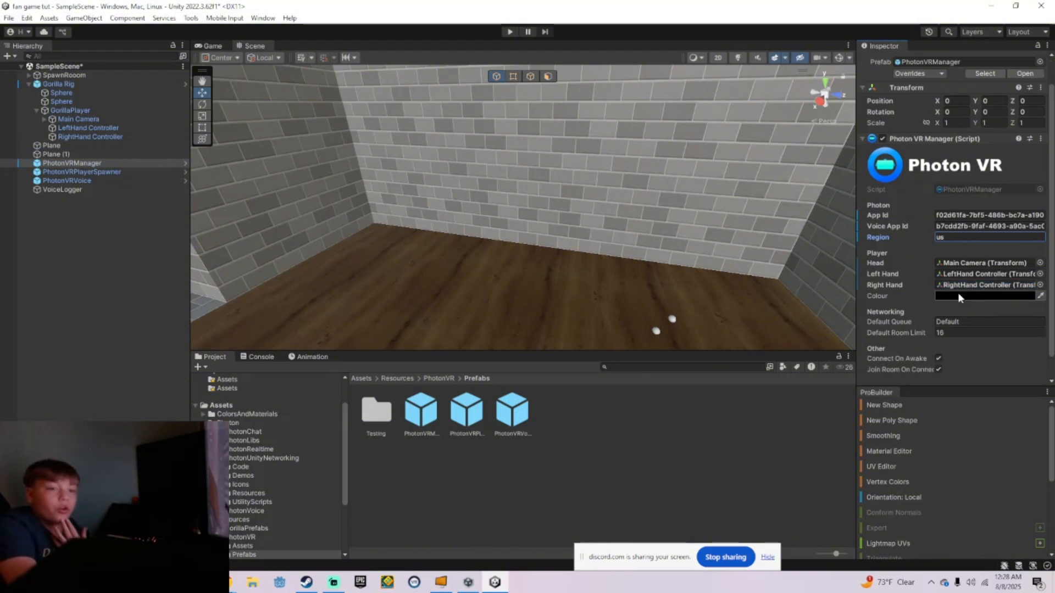
click(959, 333)
key(BackSpace)
text(10)
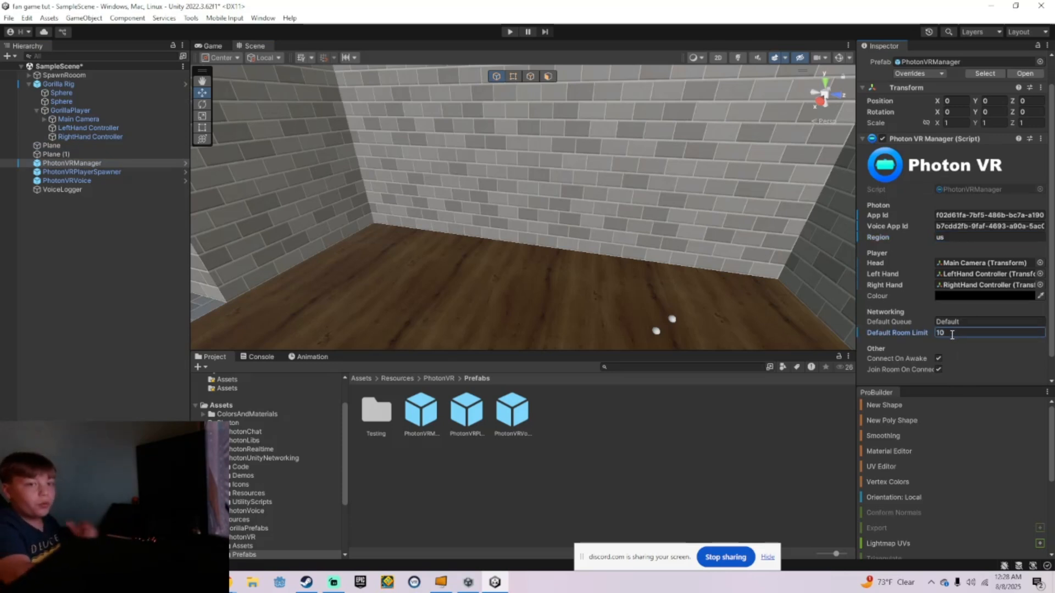
click(938, 369)
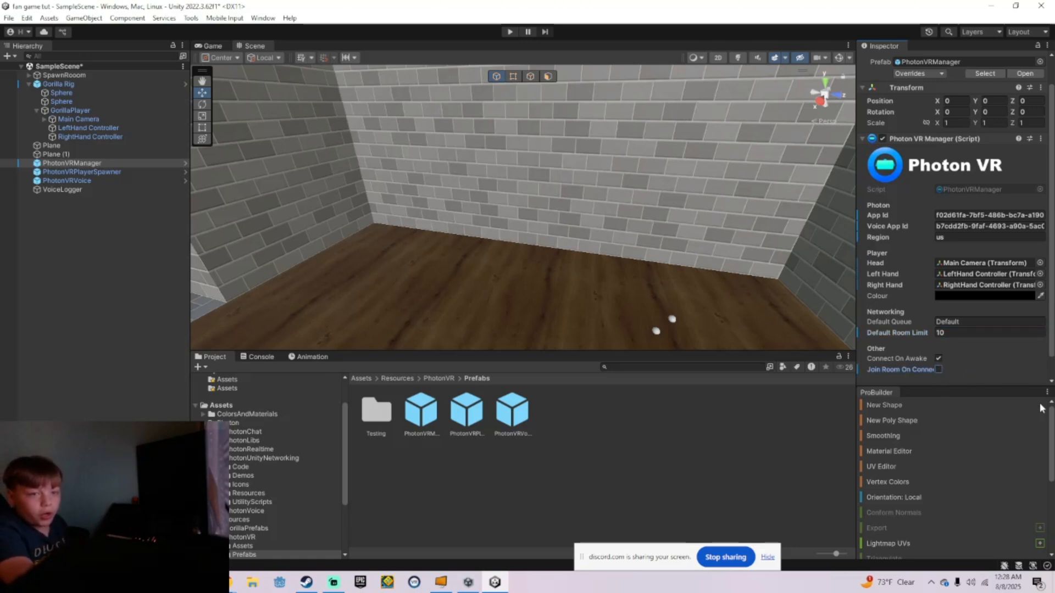
scroll(994, 369, down, 1)
Step: Save the scene and collapse GorillaPlayer in the hierarchy
click(9, 17)
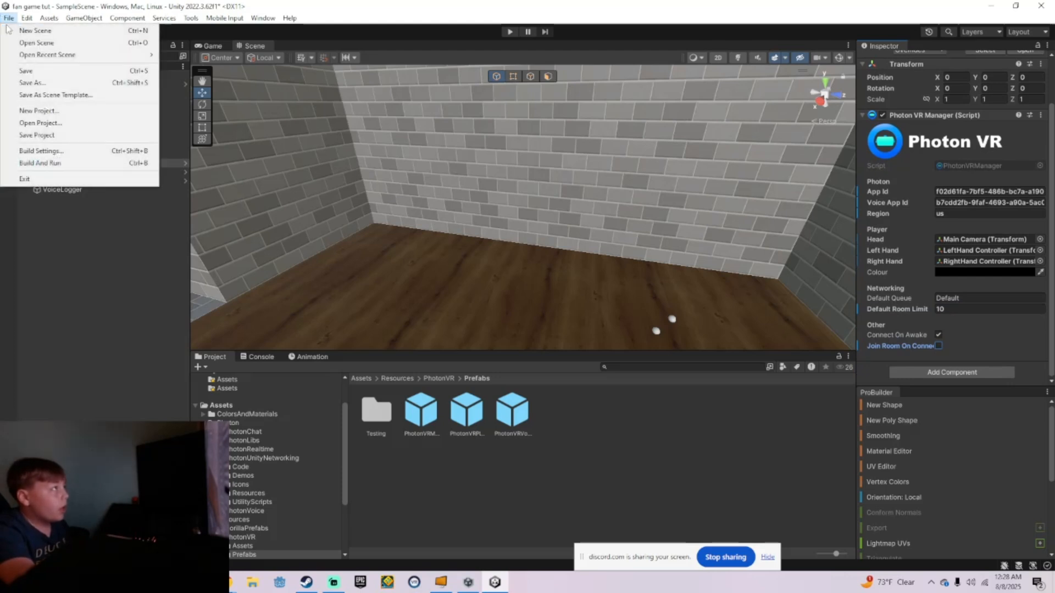
click(25, 70)
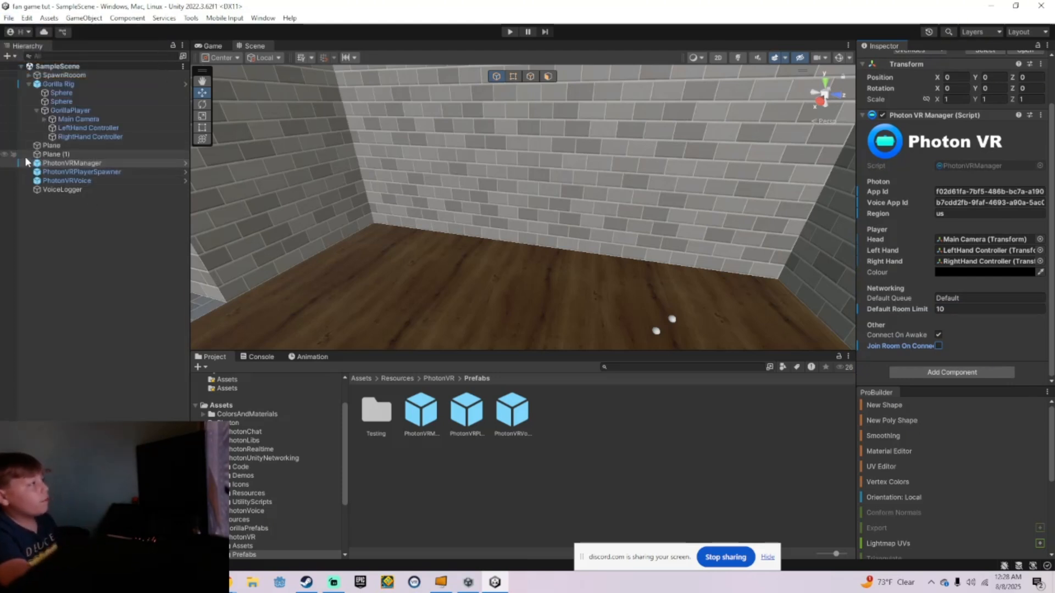
click(35, 110)
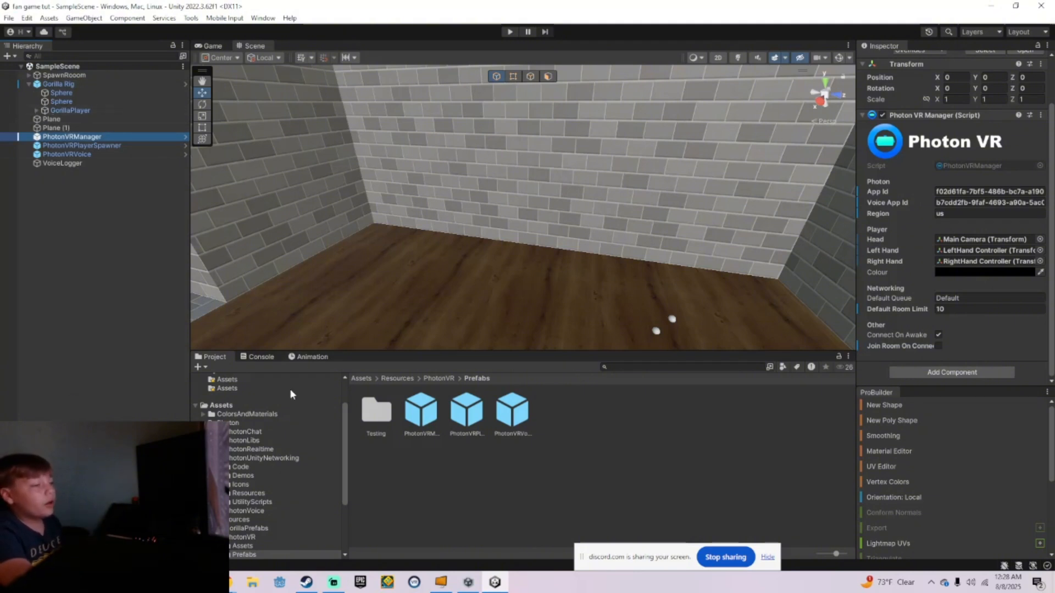
Step: Open the Player prefab in Resources/PhotonVR for editing and view the character from the front
click(229, 406)
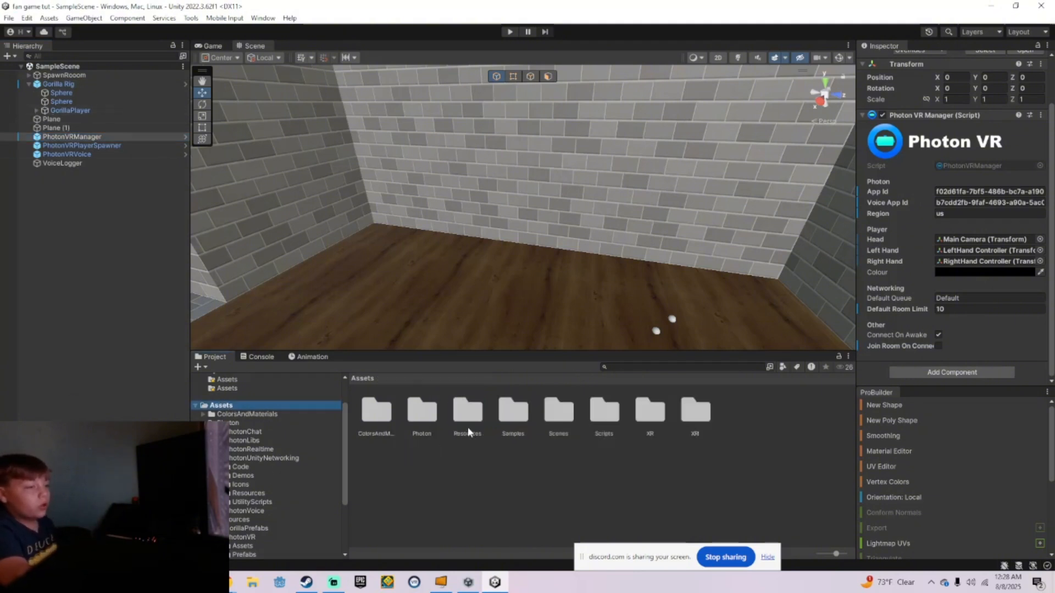
double_click(466, 413)
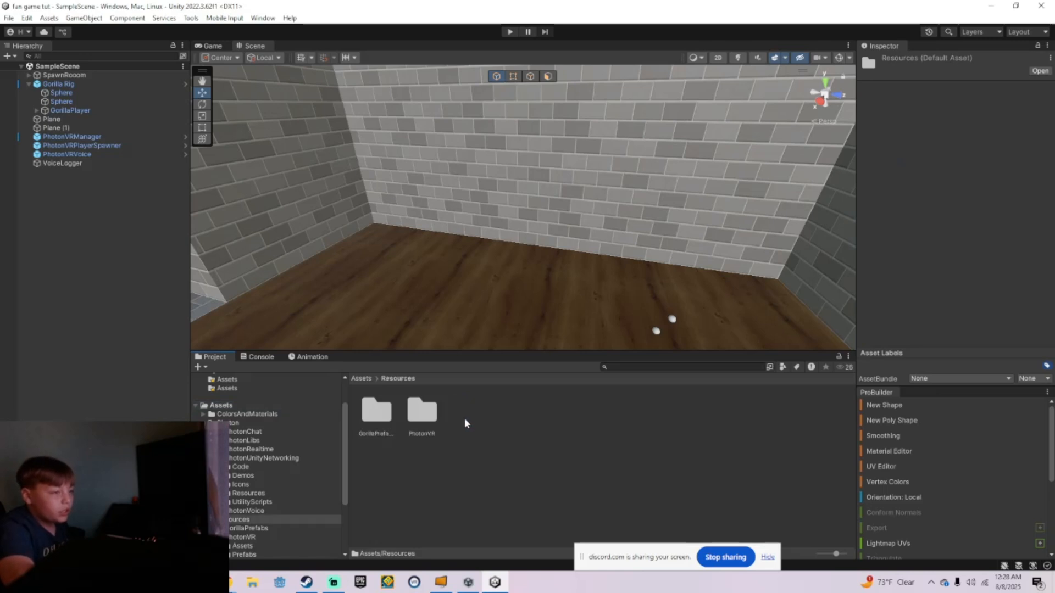
double_click(422, 412)
click(518, 409)
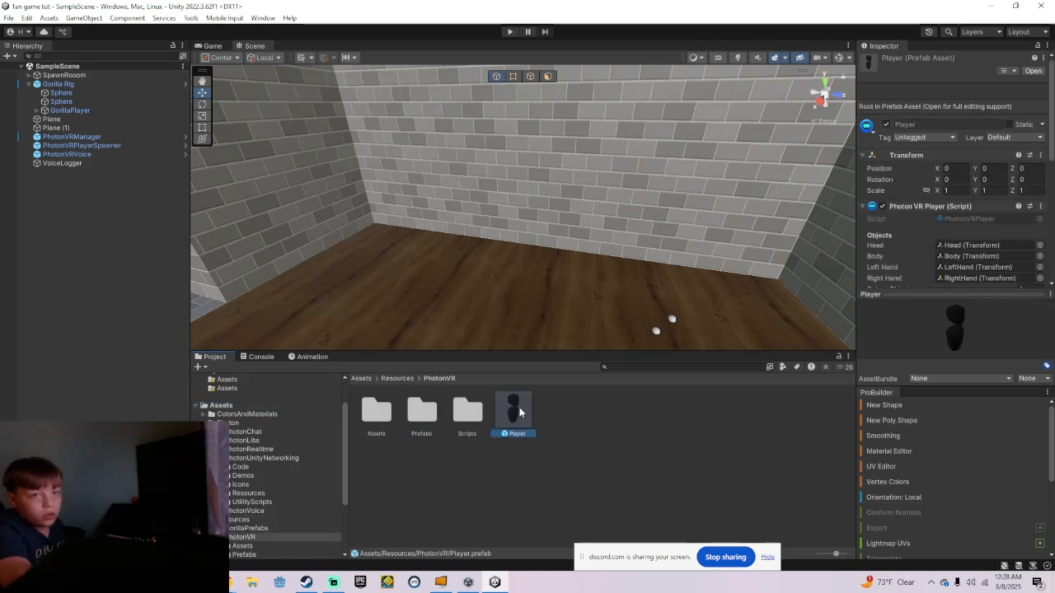
double_click(519, 407)
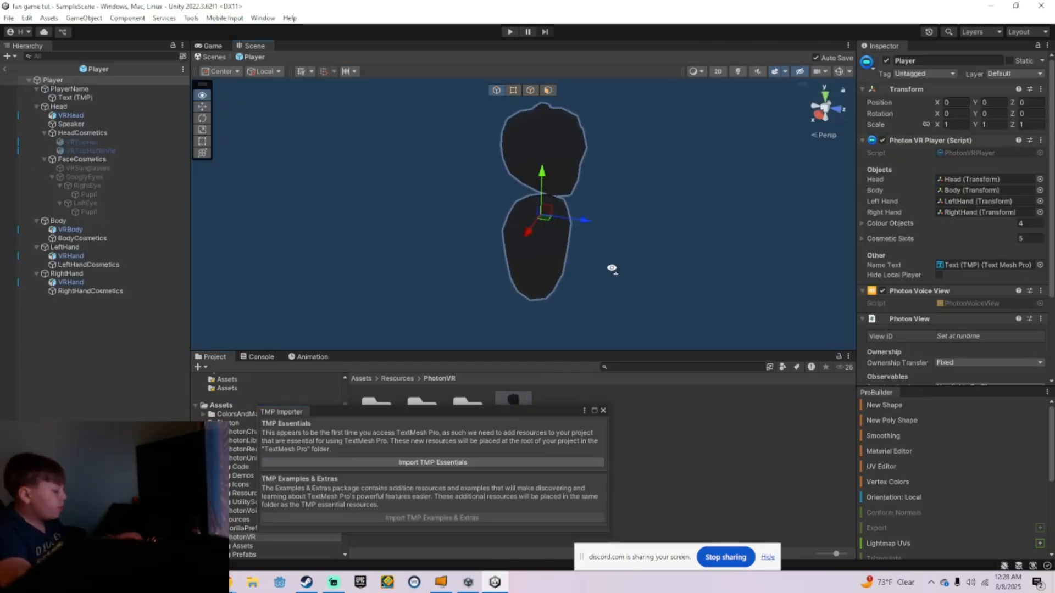
right_drag(612, 268, 400, 256)
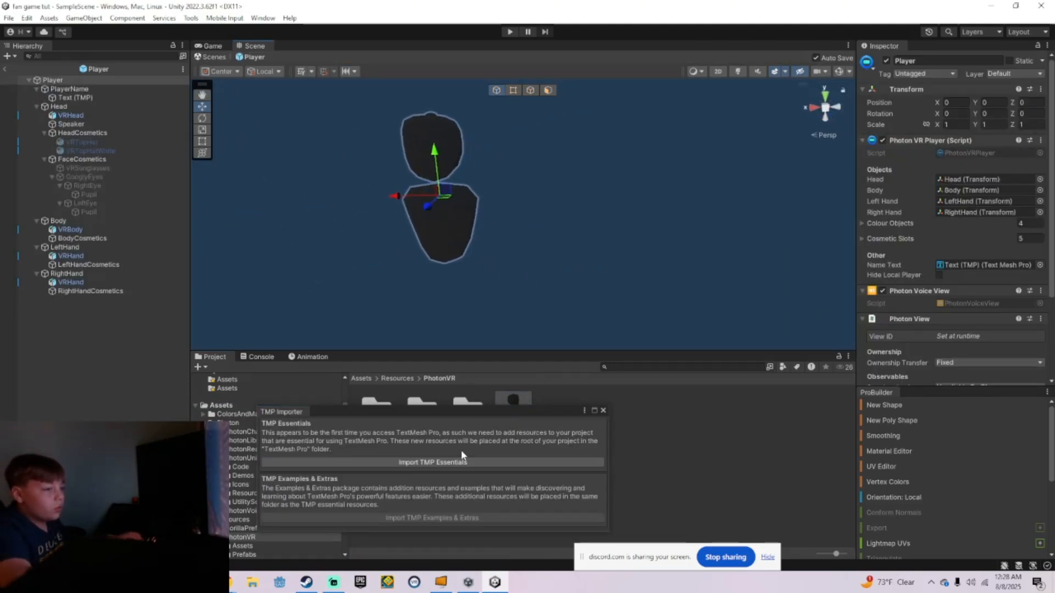
Step: Import TMP Essentials and TMP Examples & Extras, and close the TMP Importer
click(462, 454)
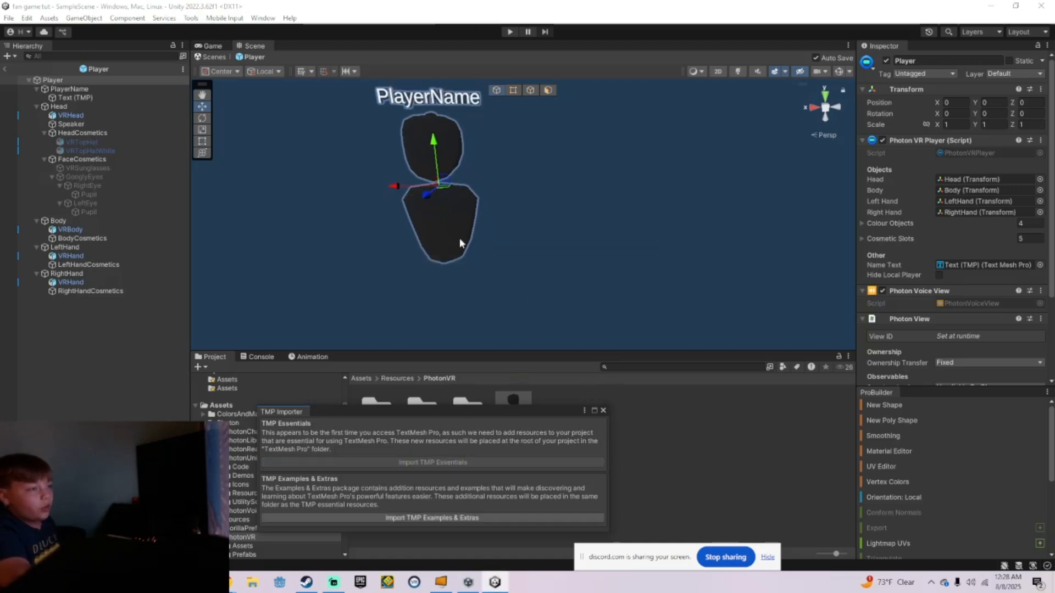
click(428, 517)
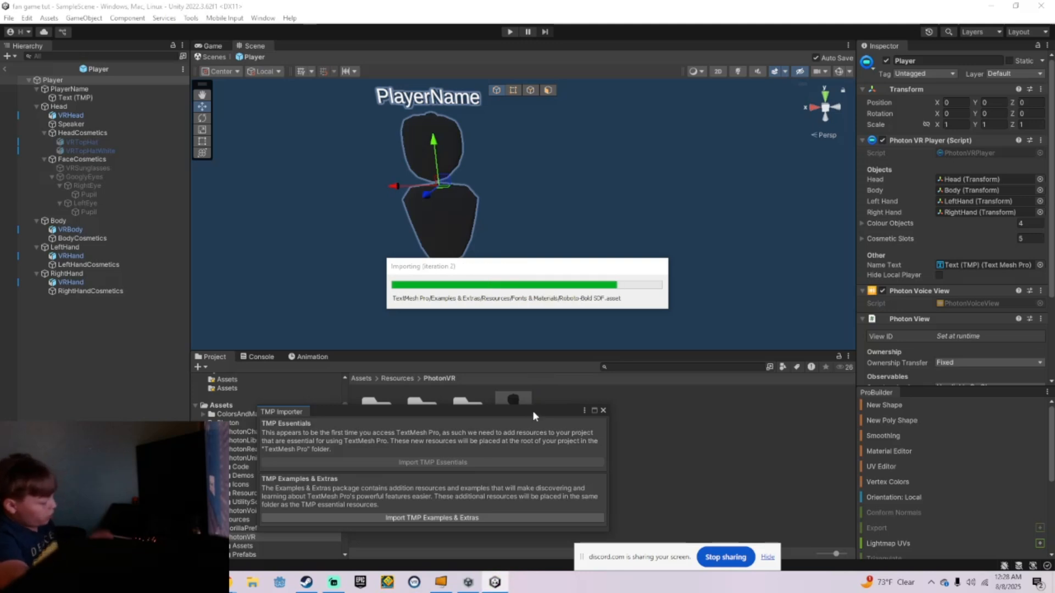
click(603, 410)
mouse_move(384, 317)
right_down()
mouse_move(414, 315)
mouse_move(402, 285)
mouse_move(398, 319)
mouse_move(454, 275)
mouse_move(390, 308)
right_up()
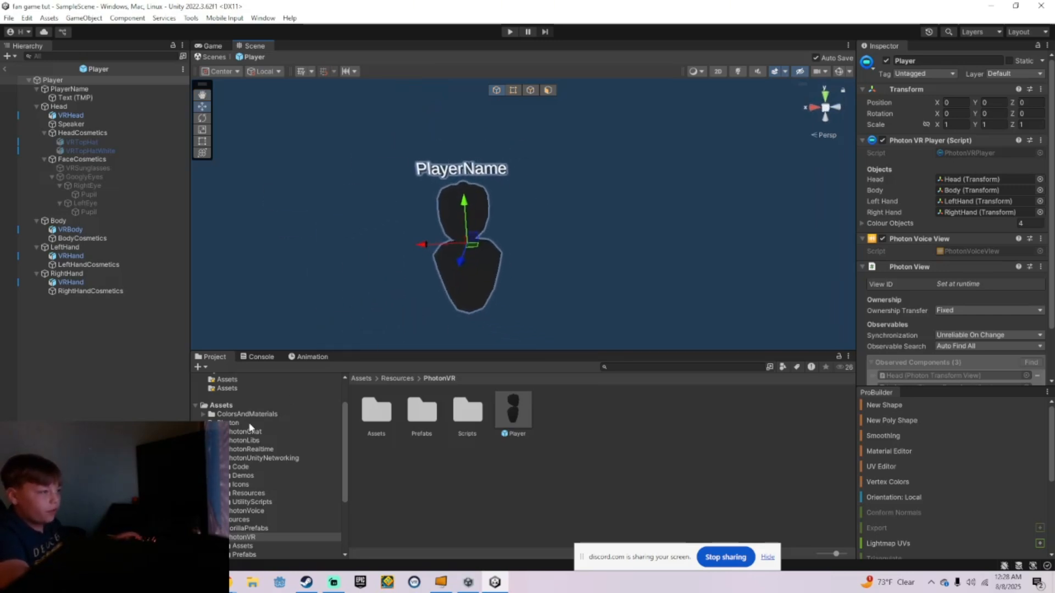
Step: Import the RandomPlayerModelRiggedV2 model from the OneDrive VOIDD folder into the project's root Assets folder
click(221, 406)
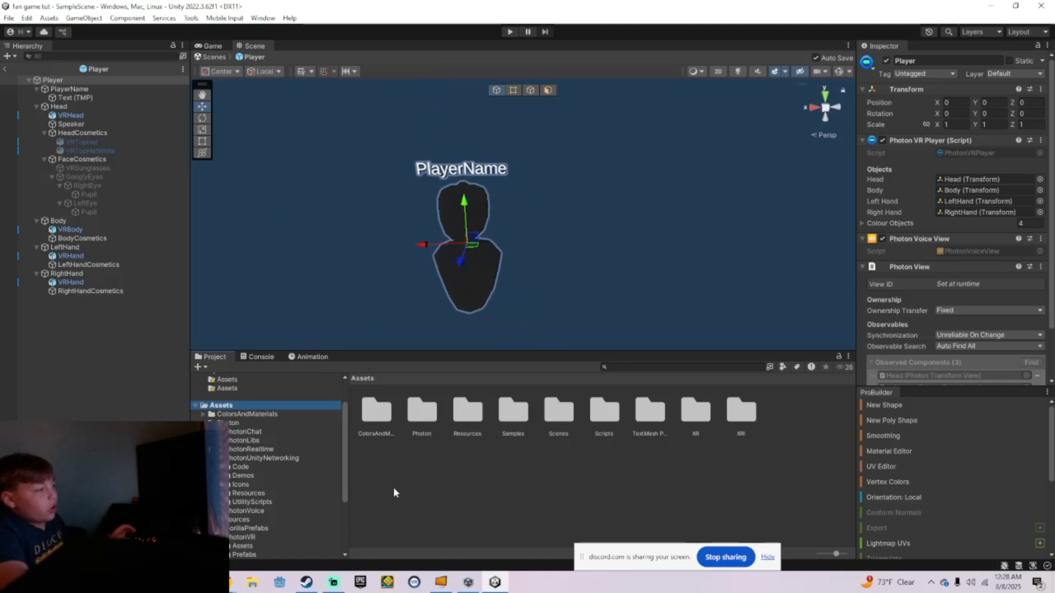
right_click(510, 507)
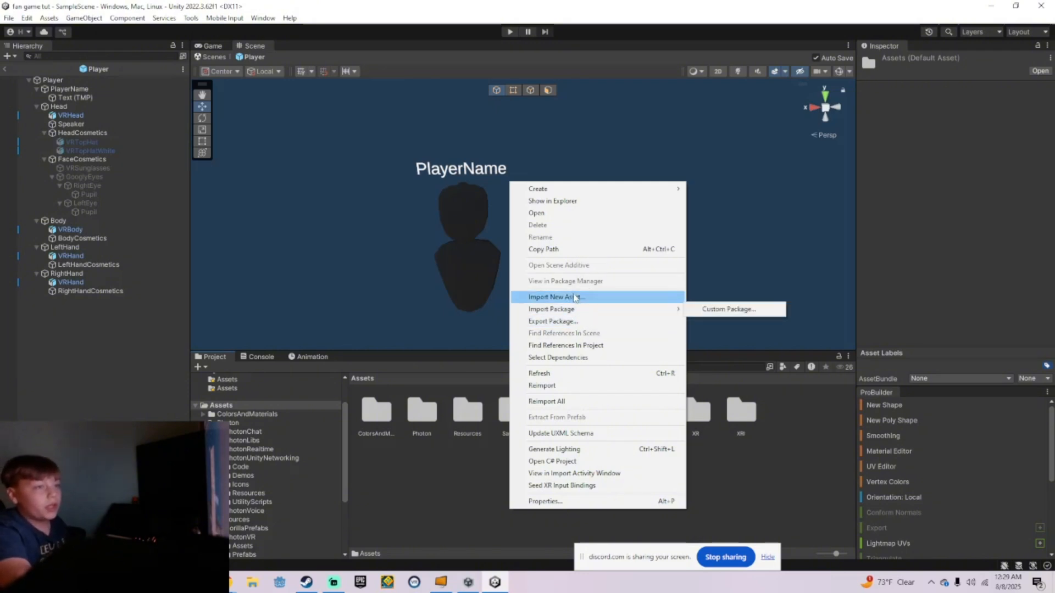
click(575, 297)
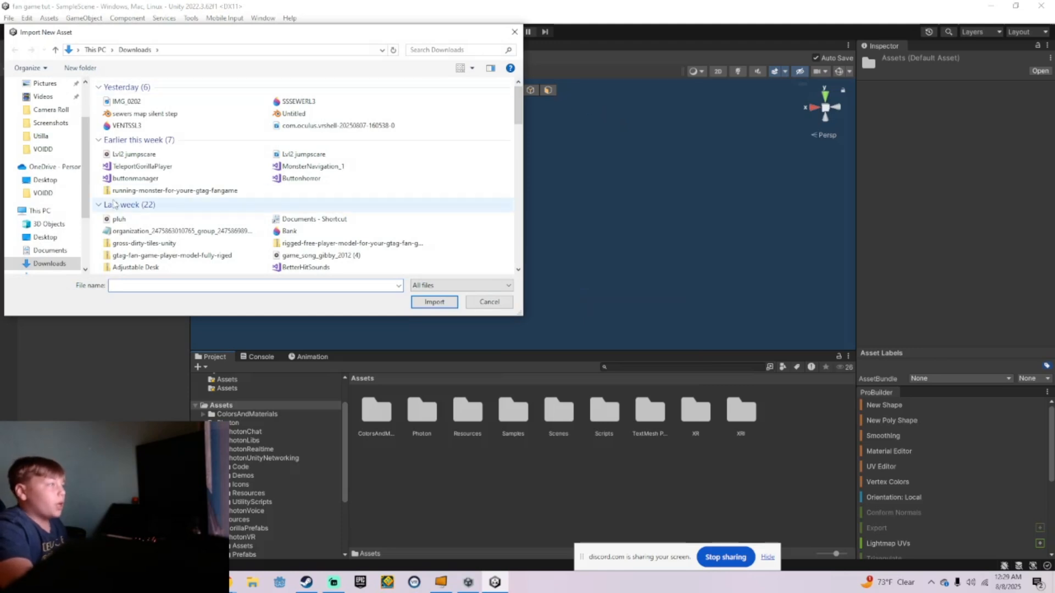
click(49, 193)
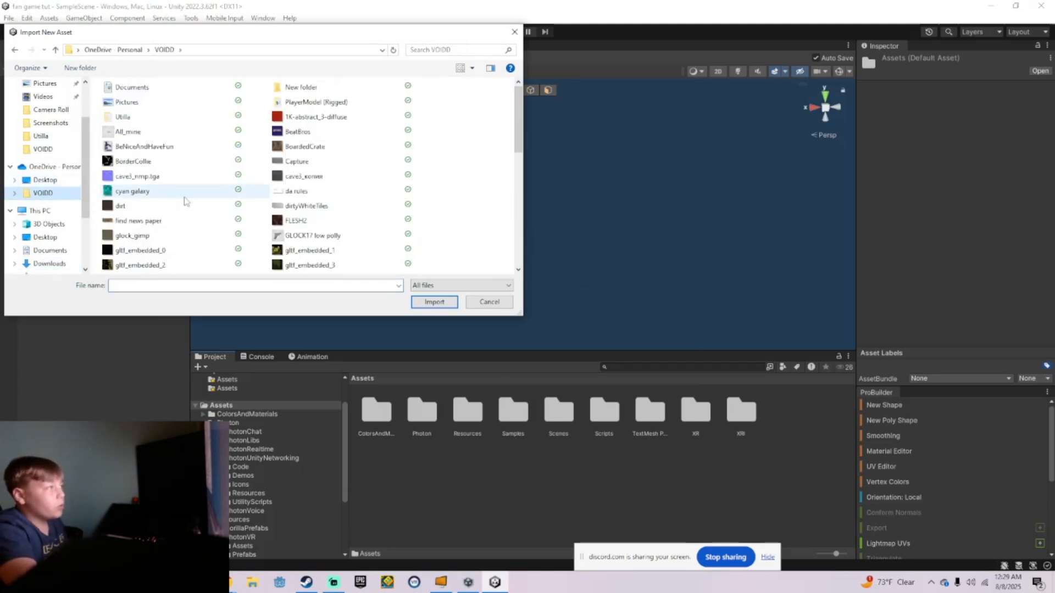
scroll(212, 207, down, 10)
click(307, 194)
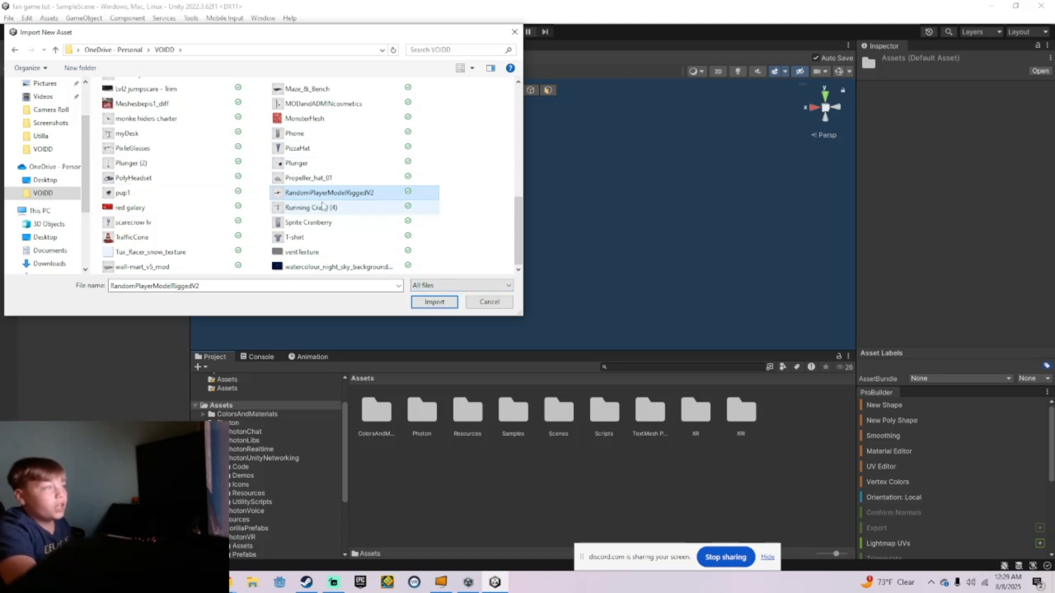
click(434, 301)
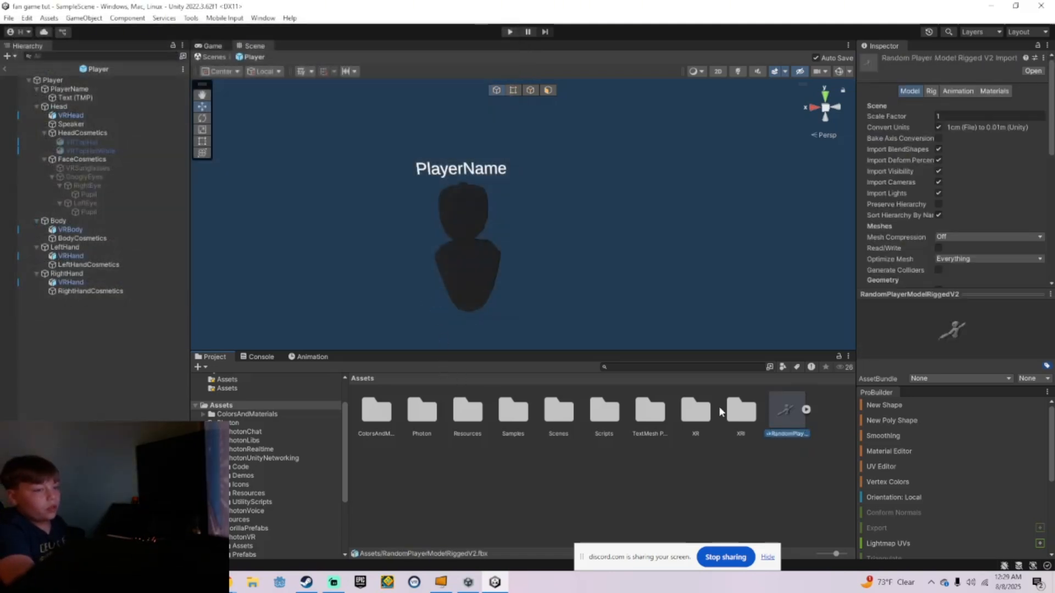
Step: Import the face image from the Downloads folder into the ColorsAndMaterials folder
click(280, 417)
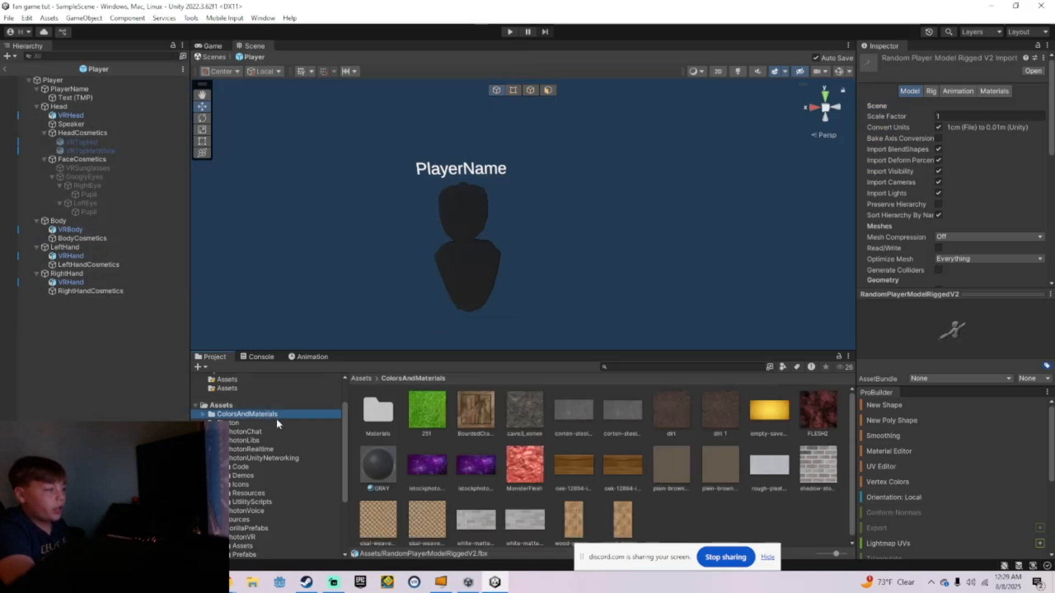
right_click(706, 519)
click(736, 303)
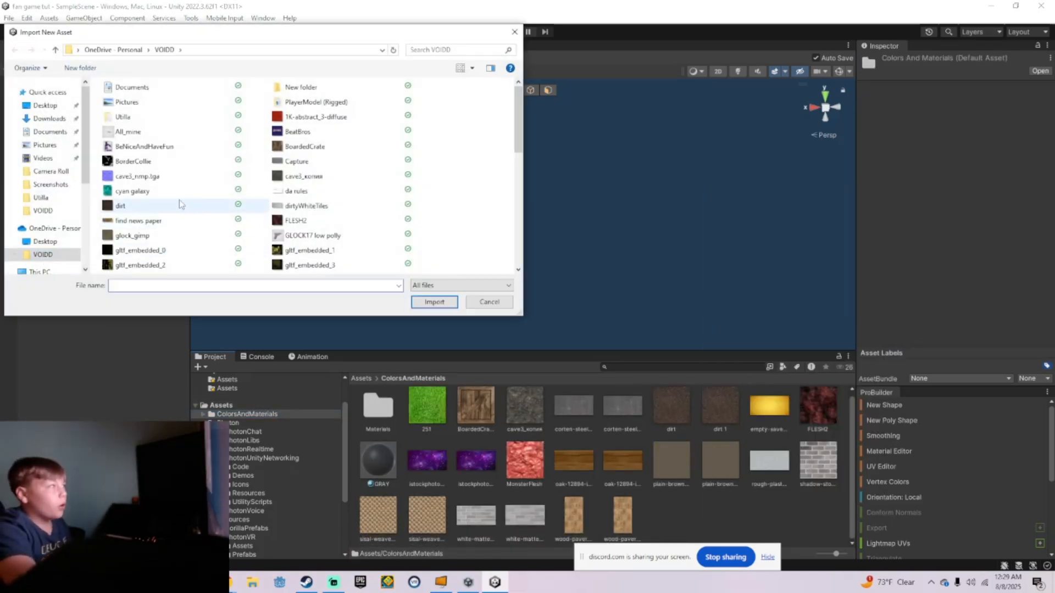
scroll(220, 253, down, 5)
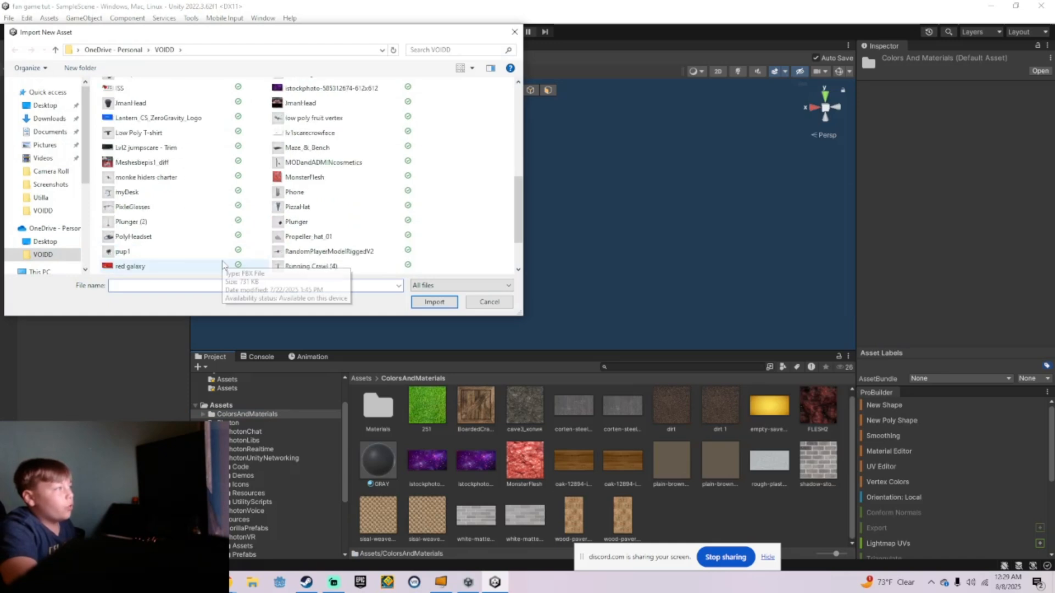
scroll(231, 265, down, 2)
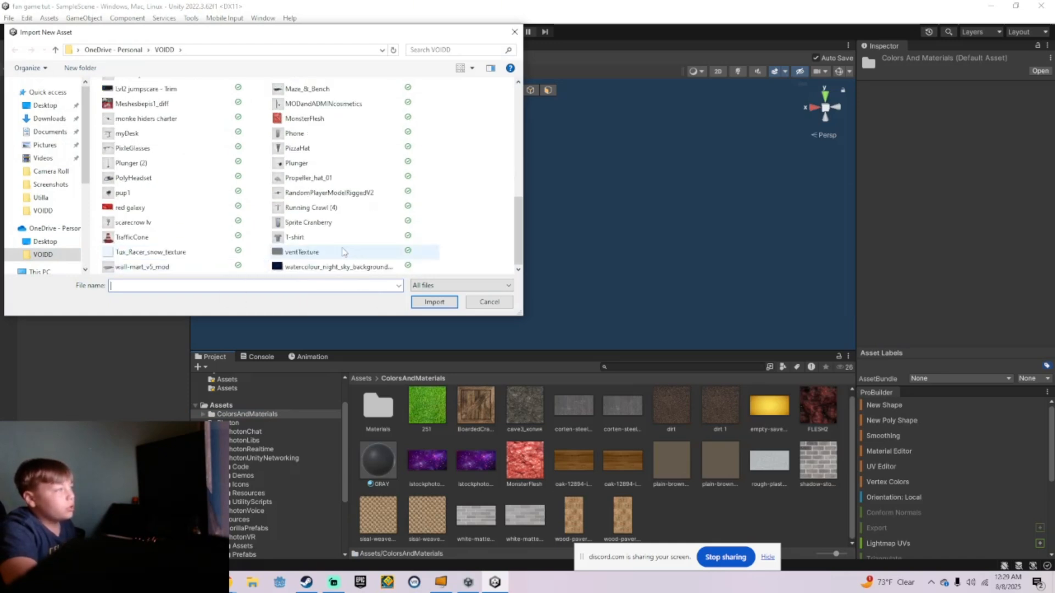
scroll(343, 252, up, 4)
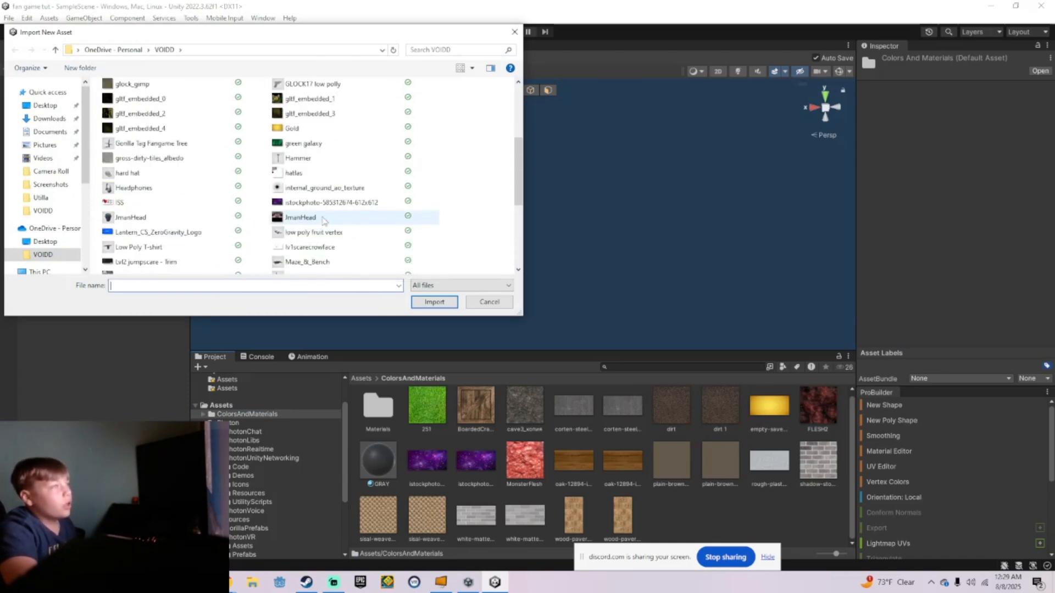
scroll(209, 197, up, 2)
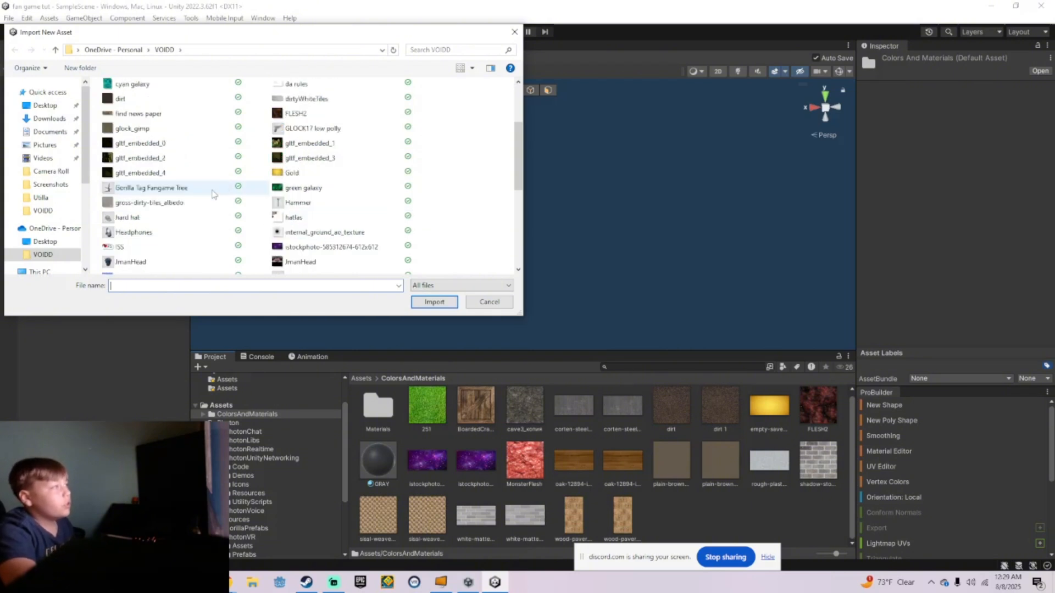
scroll(207, 195, up, 1)
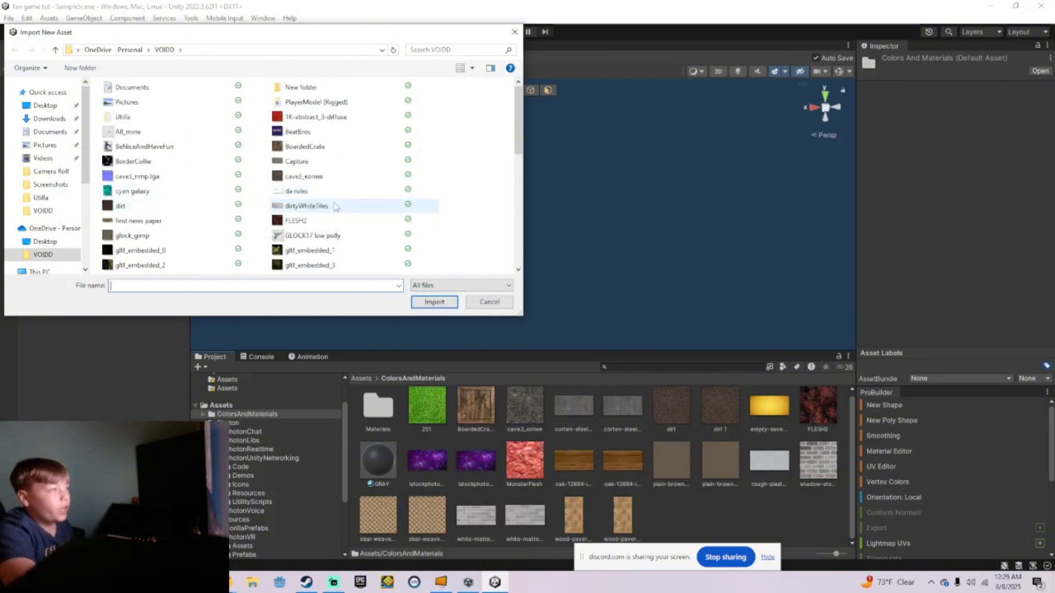
scroll(334, 222, down, 2)
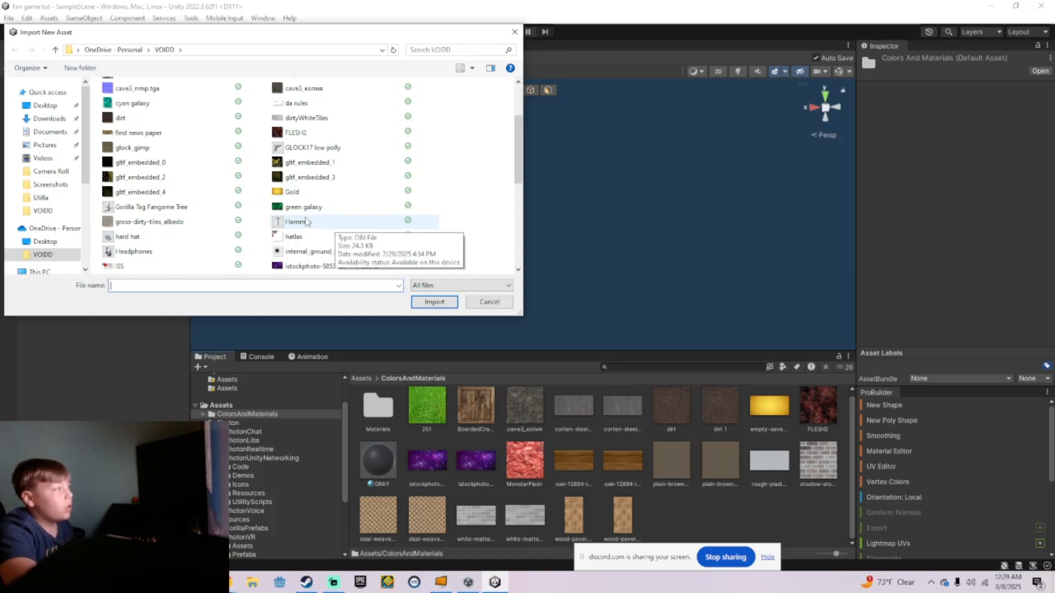
click(48, 118)
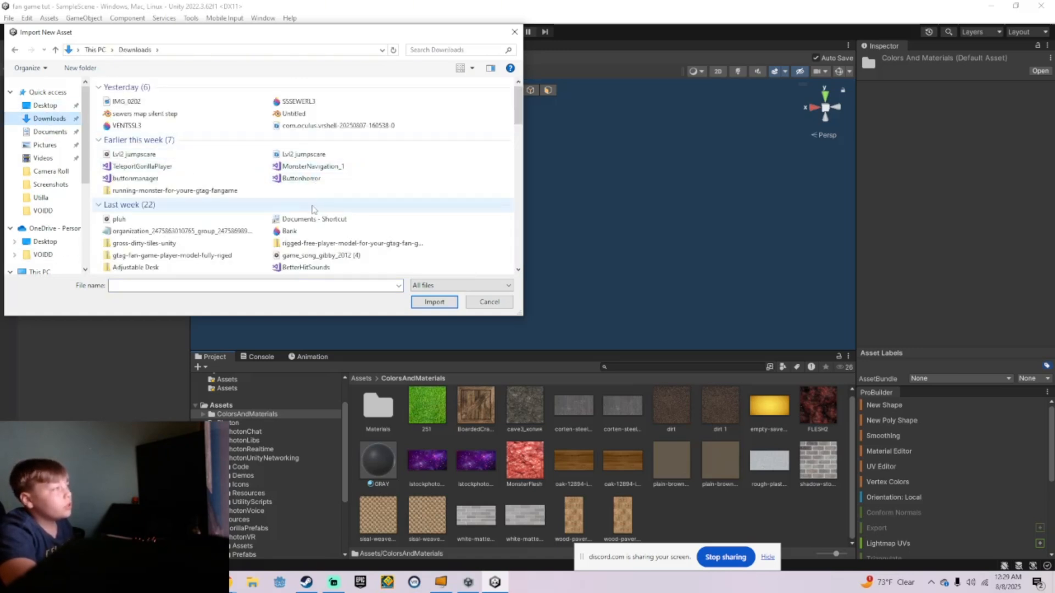
scroll(269, 203, down, 2)
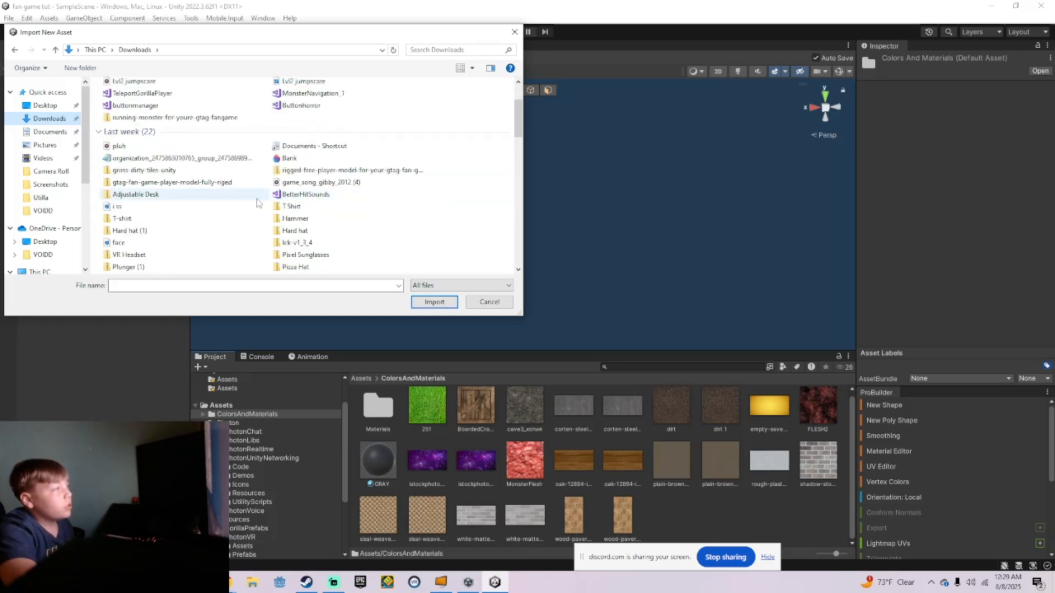
click(173, 243)
click(434, 301)
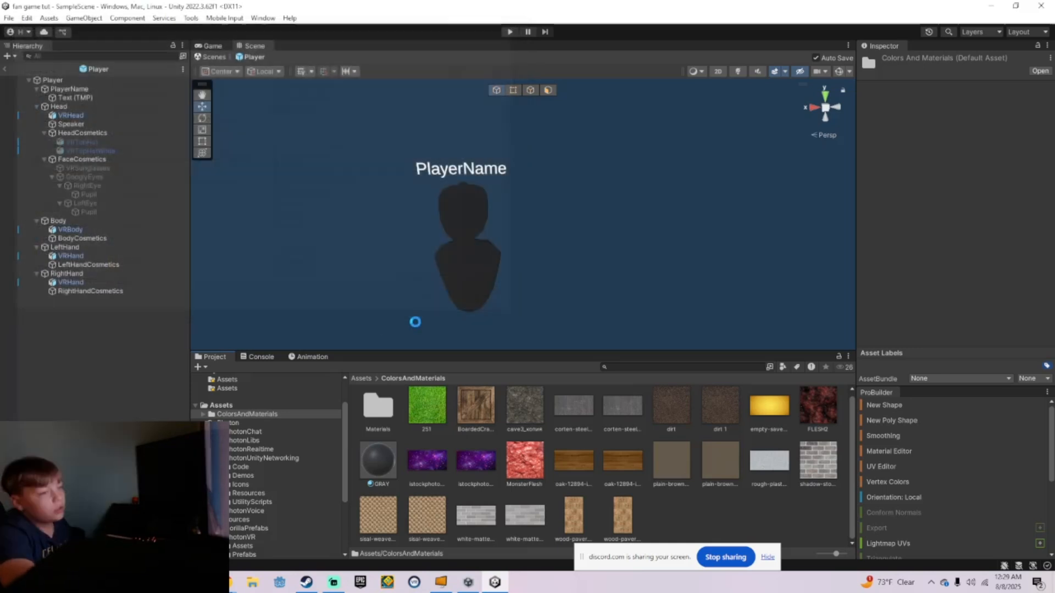
Step: Delete the imported face image from the ColorsAndMaterials folder
right_click(823, 417)
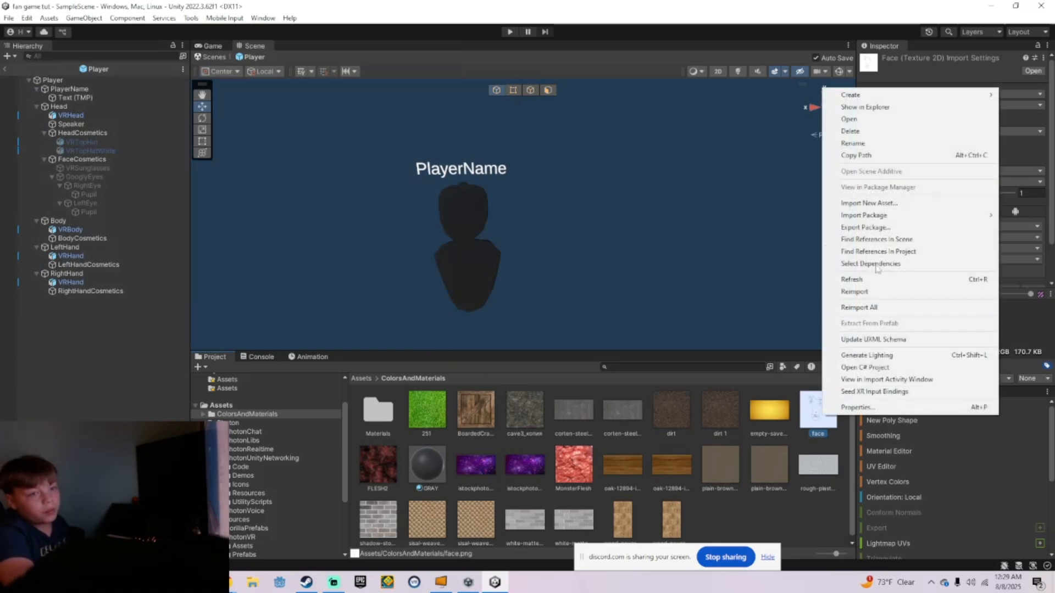
click(850, 131)
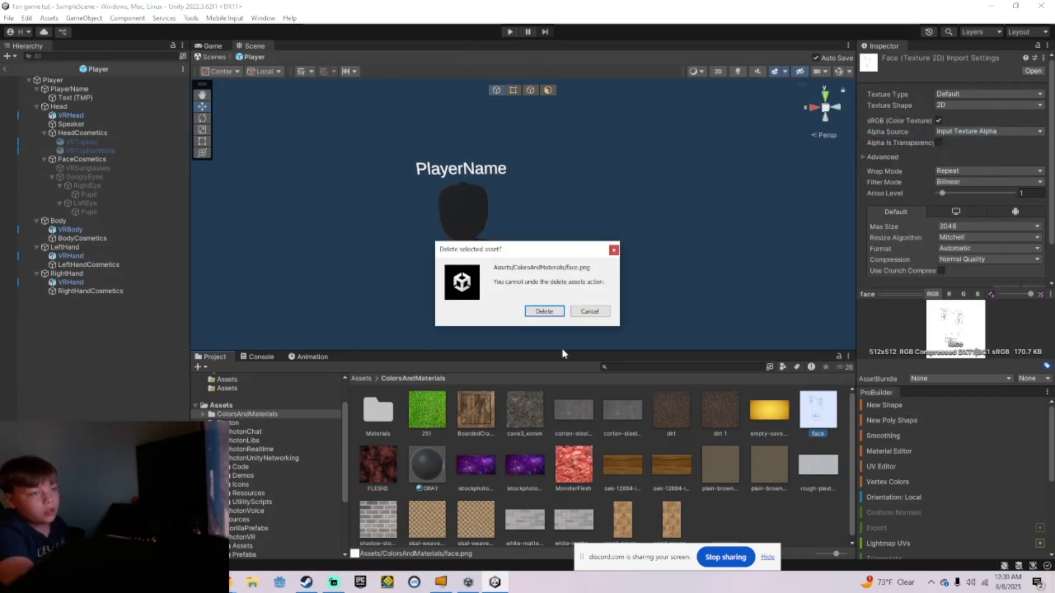
click(544, 310)
Step: Start importing a new asset into ColorsAndMaterials and look through the Downloads folder for a suitable image
right_click(695, 511)
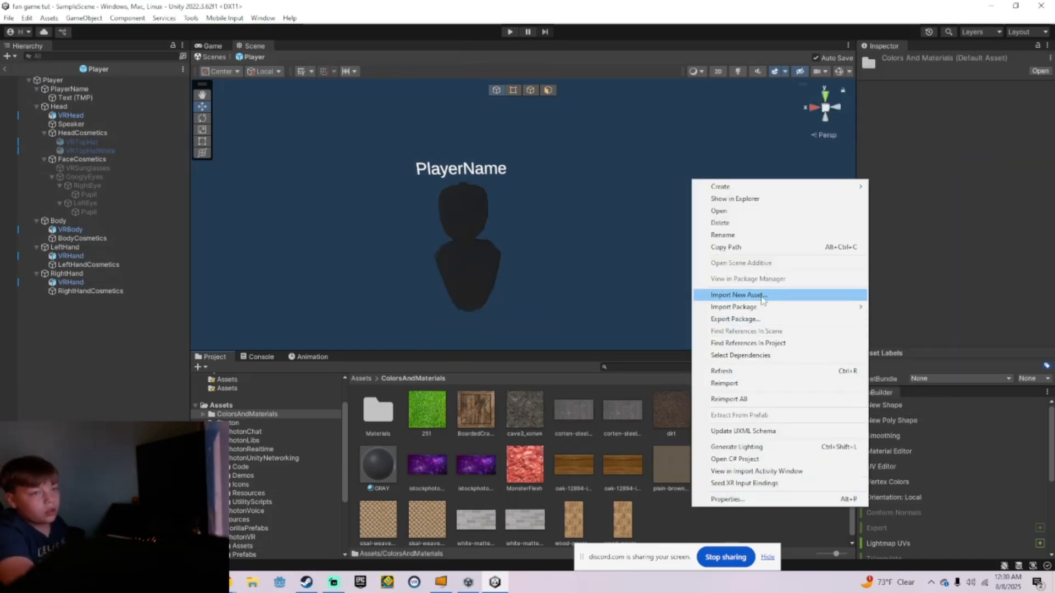
click(736, 294)
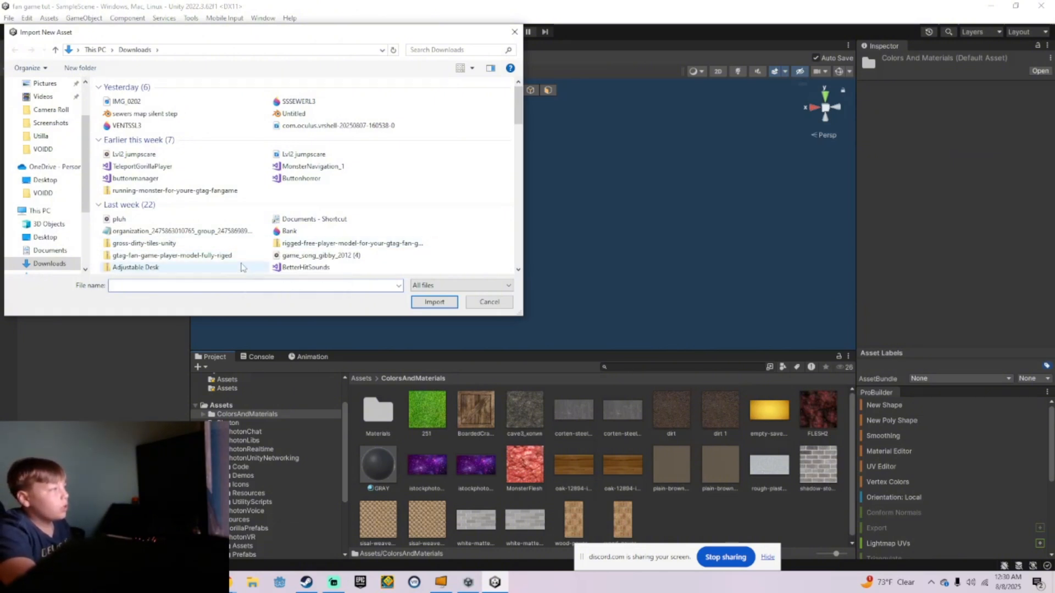
scroll(240, 263, down, 2)
scroll(240, 263, down, 3)
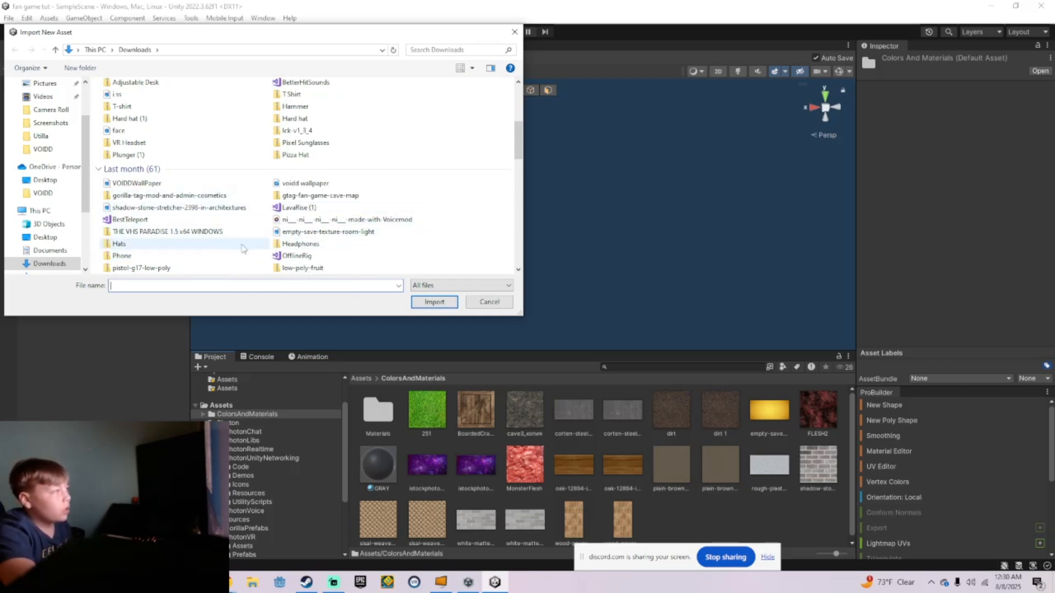
scroll(231, 229, down, 1)
scroll(231, 229, down, 2)
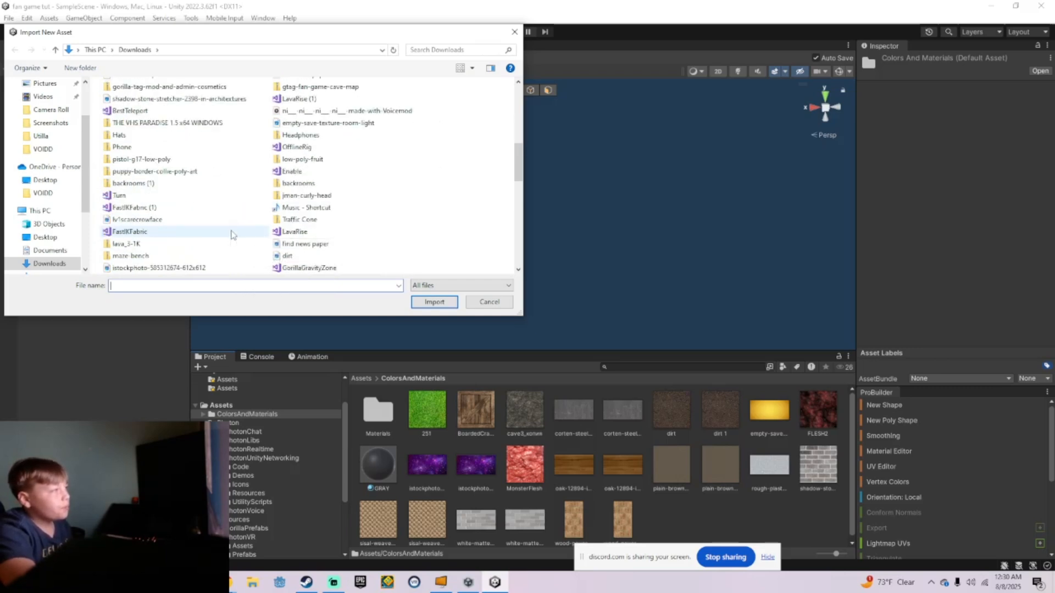
scroll(232, 236, down, 1)
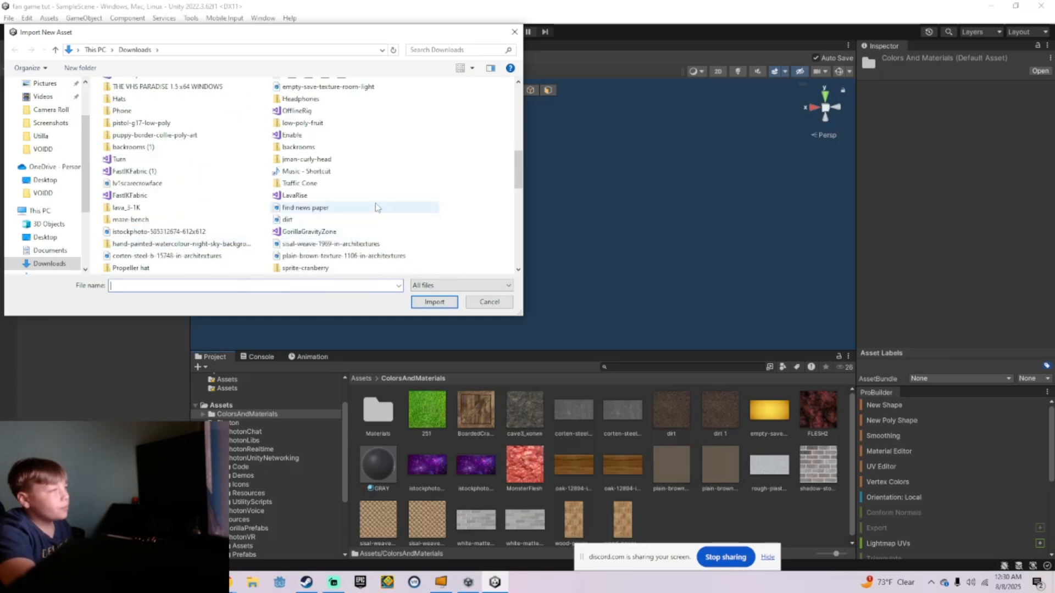
Step: Check the VOIDD, Screenshots and ThumbnailsAndMoer folders for an image to import
click(44, 149)
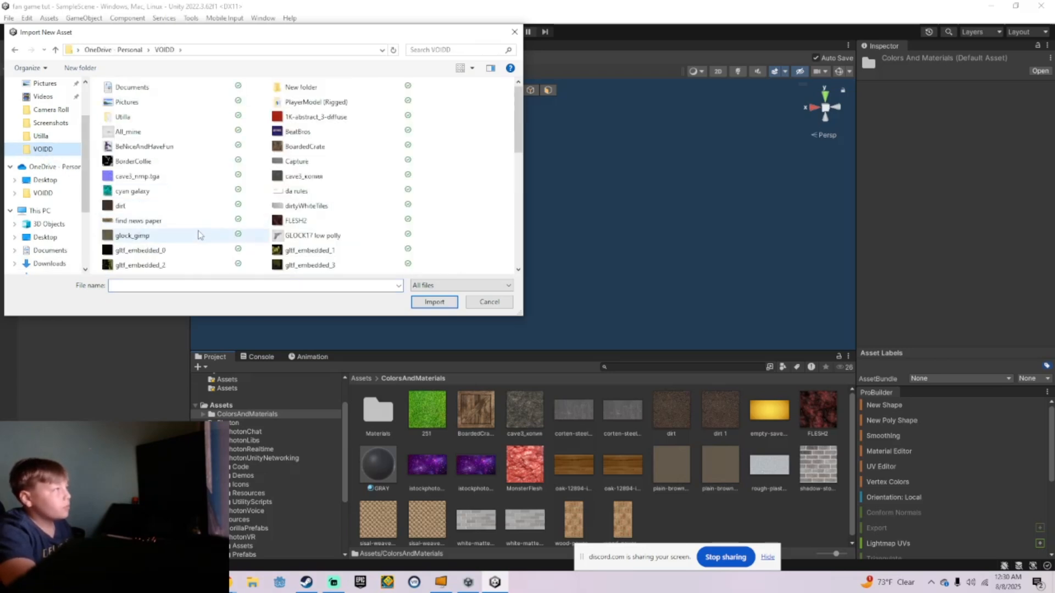
click(51, 122)
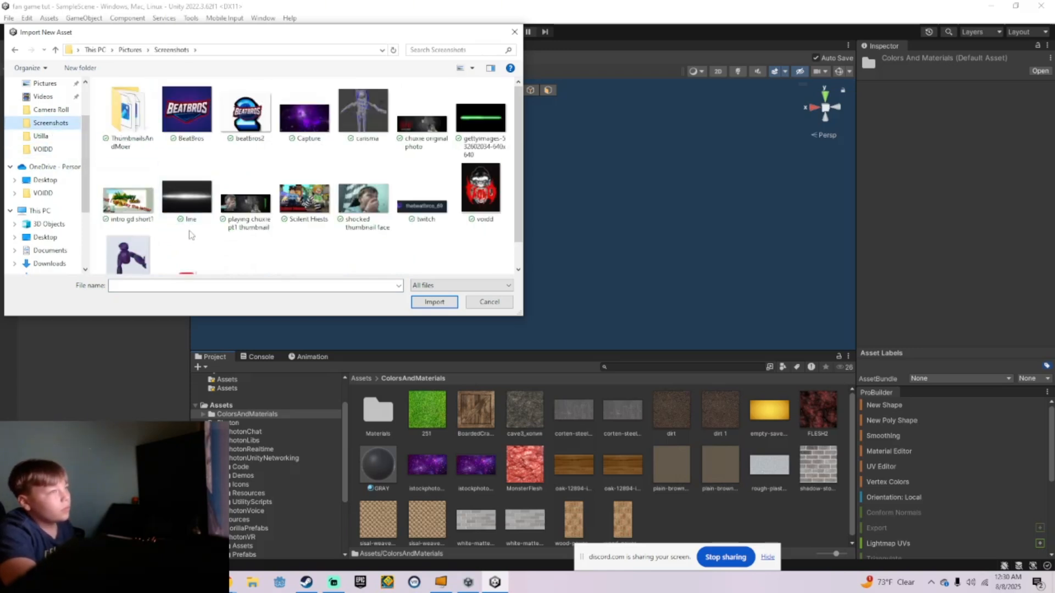
double_click(127, 112)
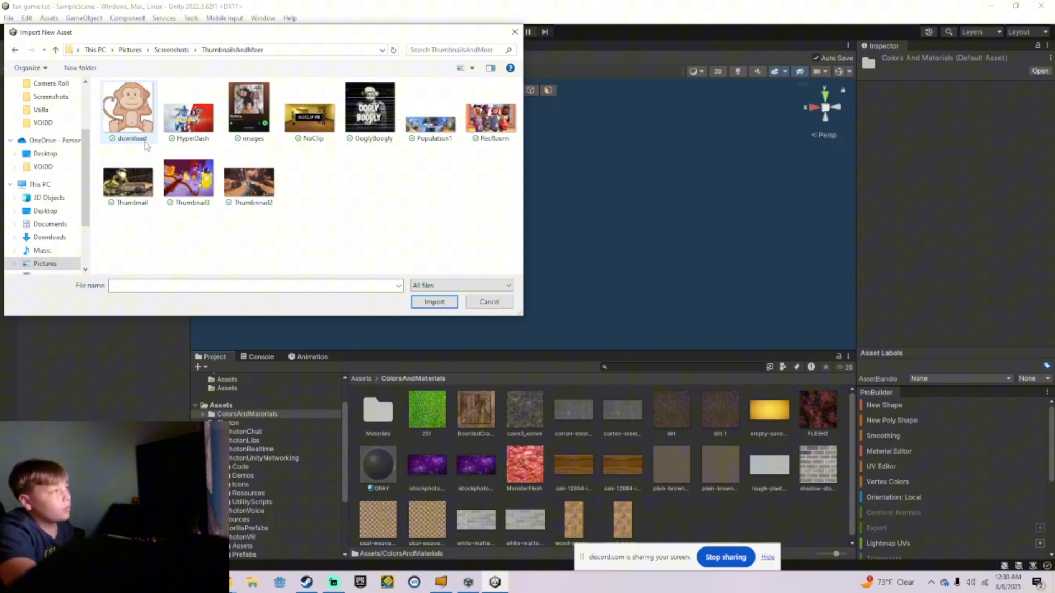
Step: Look through the VOIDD folder for a face image to import
click(42, 167)
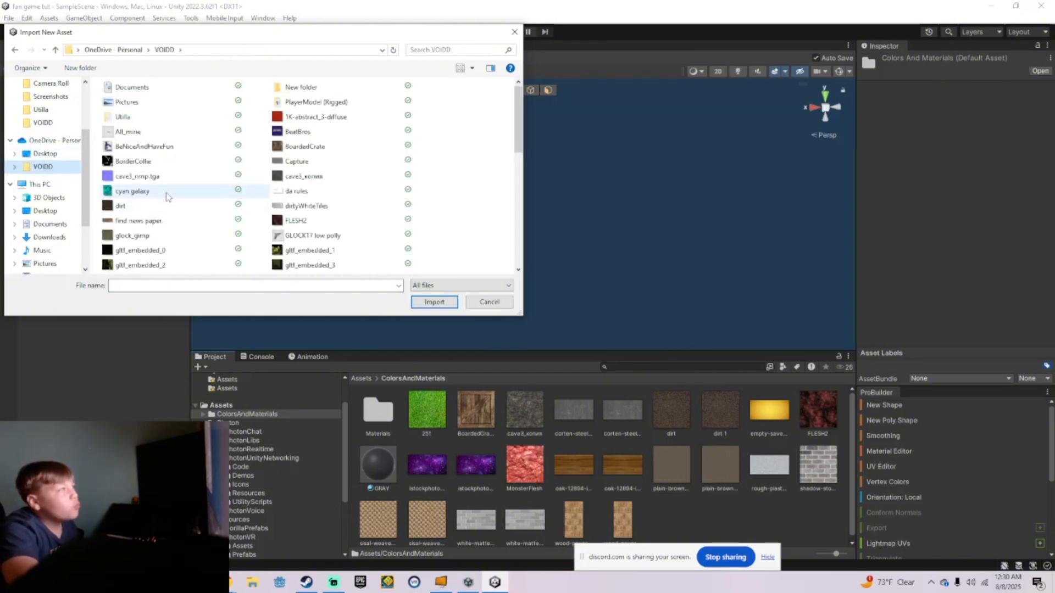
scroll(171, 190, down, 2)
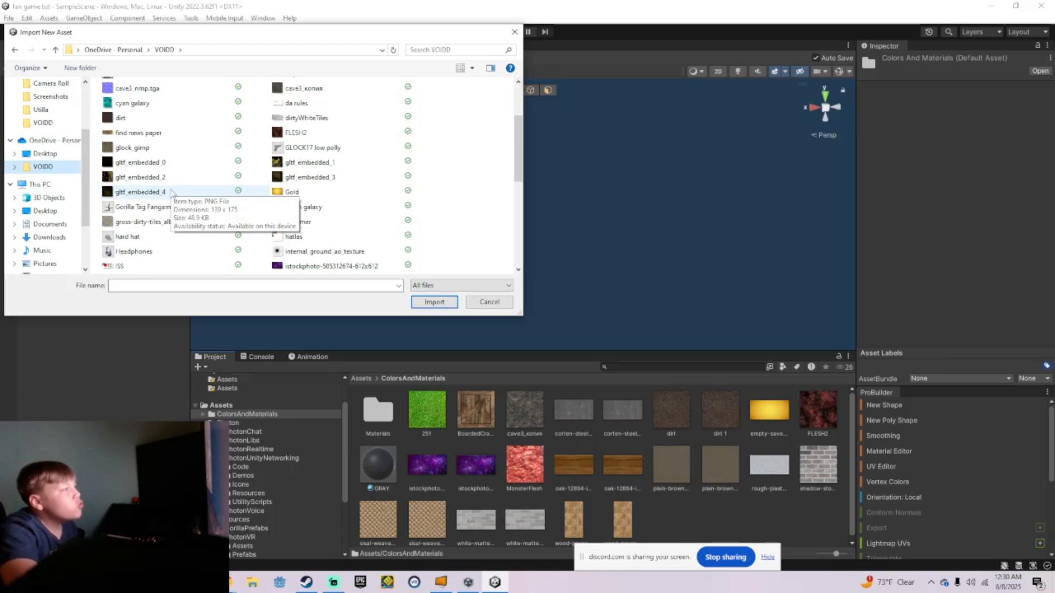
scroll(184, 231, down, 2)
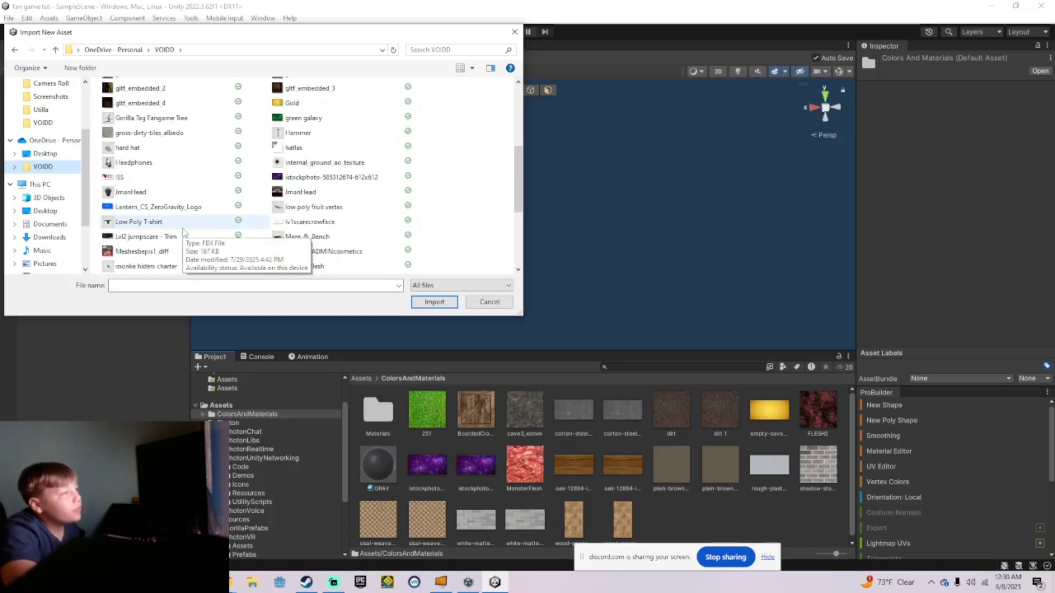
scroll(346, 233, down, 2)
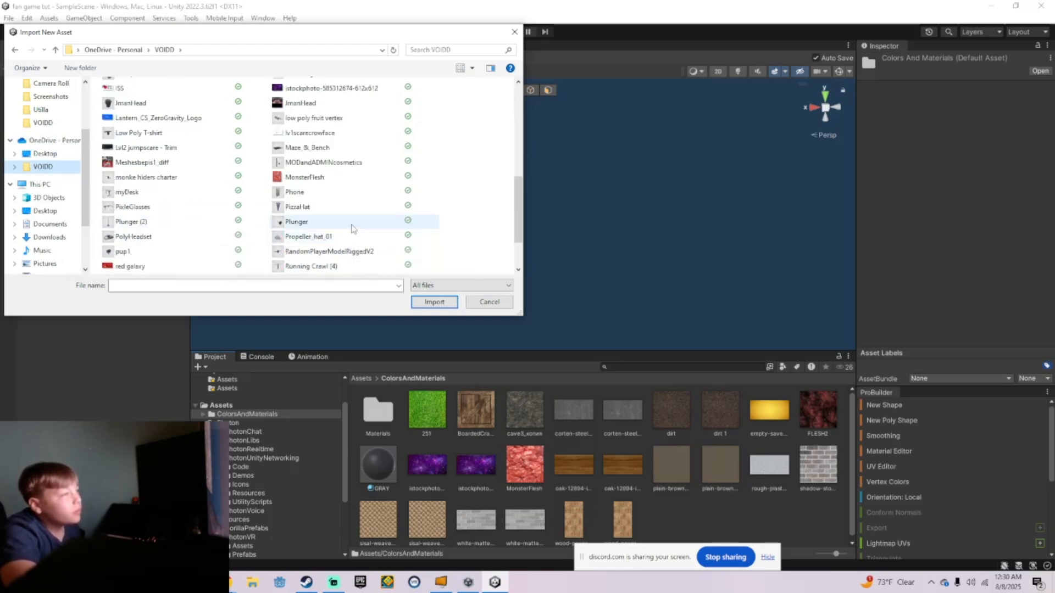
scroll(390, 231, down, 2)
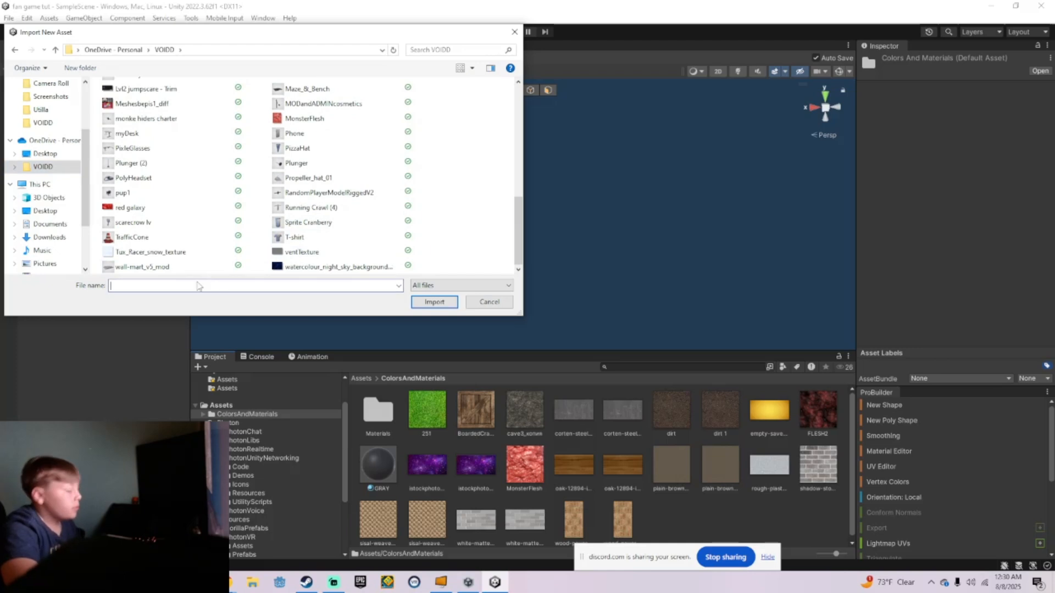
text(fa)
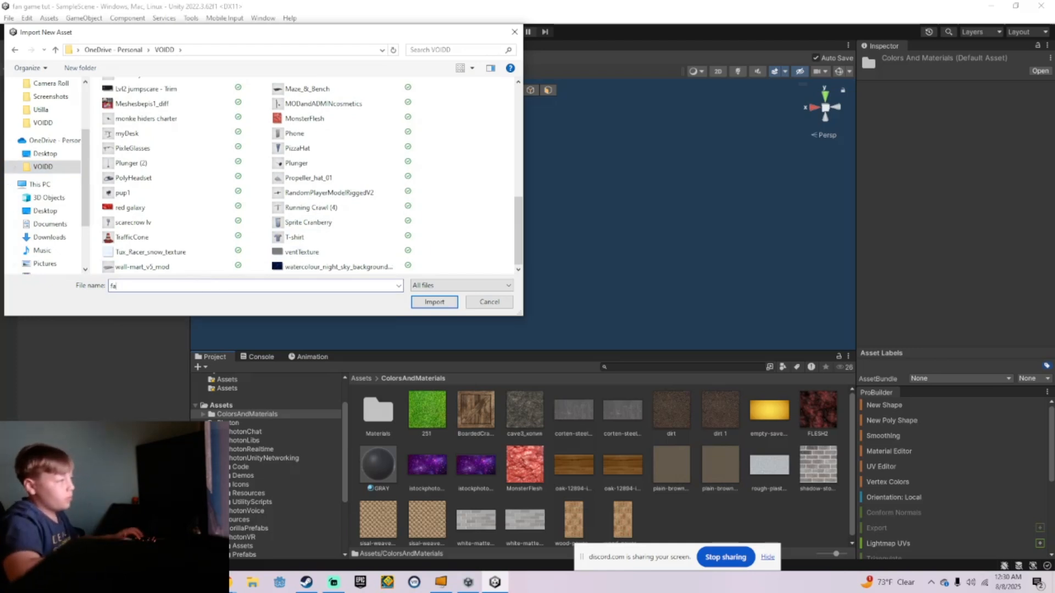
key(BackSpace)
key(BackSpace)
scroll(194, 250, up, 2)
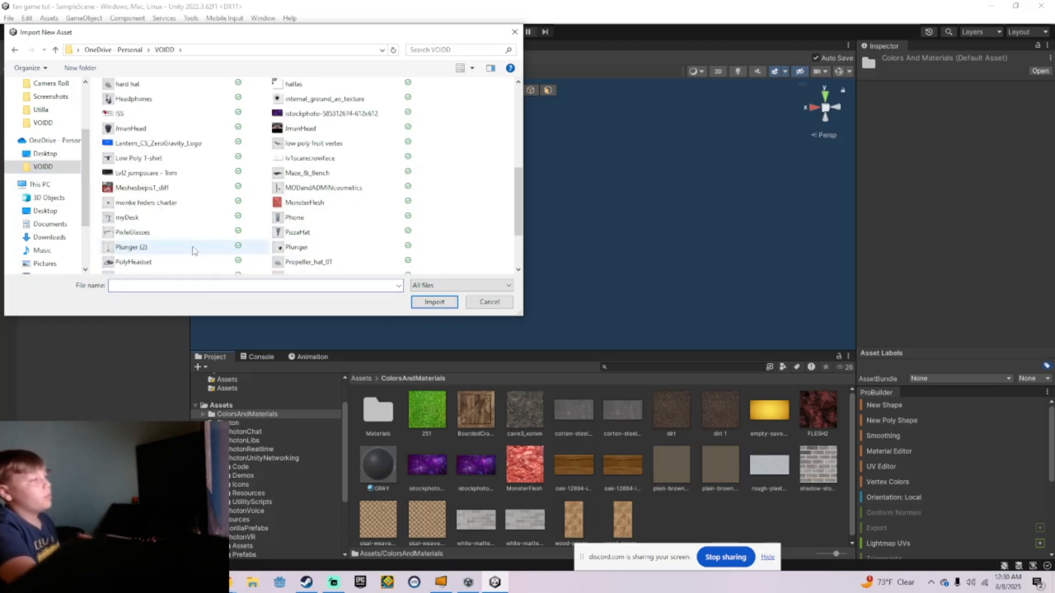
scroll(210, 245, down, 2)
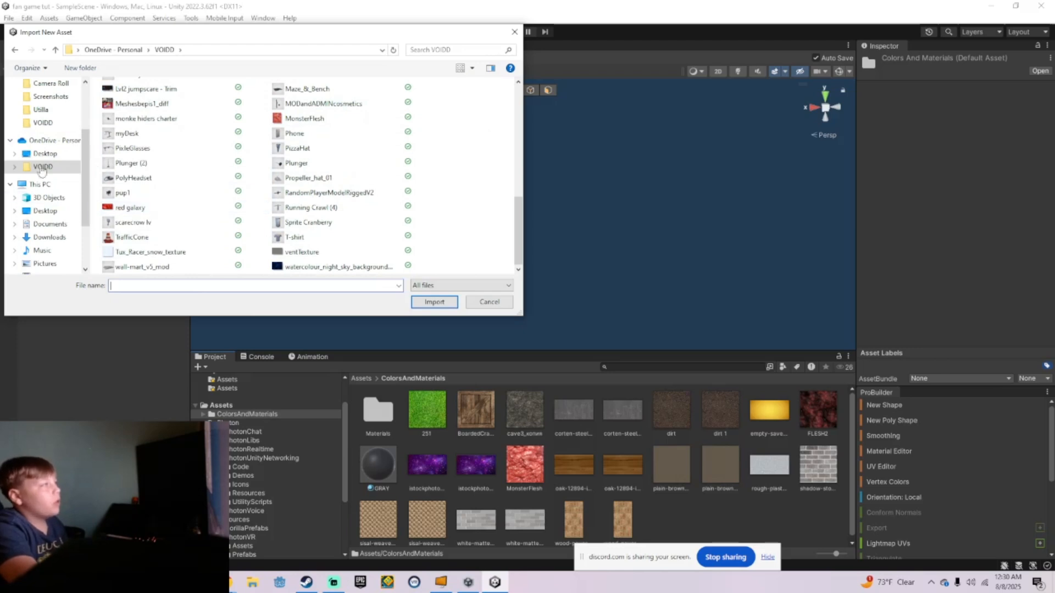
Step: Check the Downloads folder for the rigged player model's files and cancel the asset import
scroll(47, 134, up, 2)
click(49, 119)
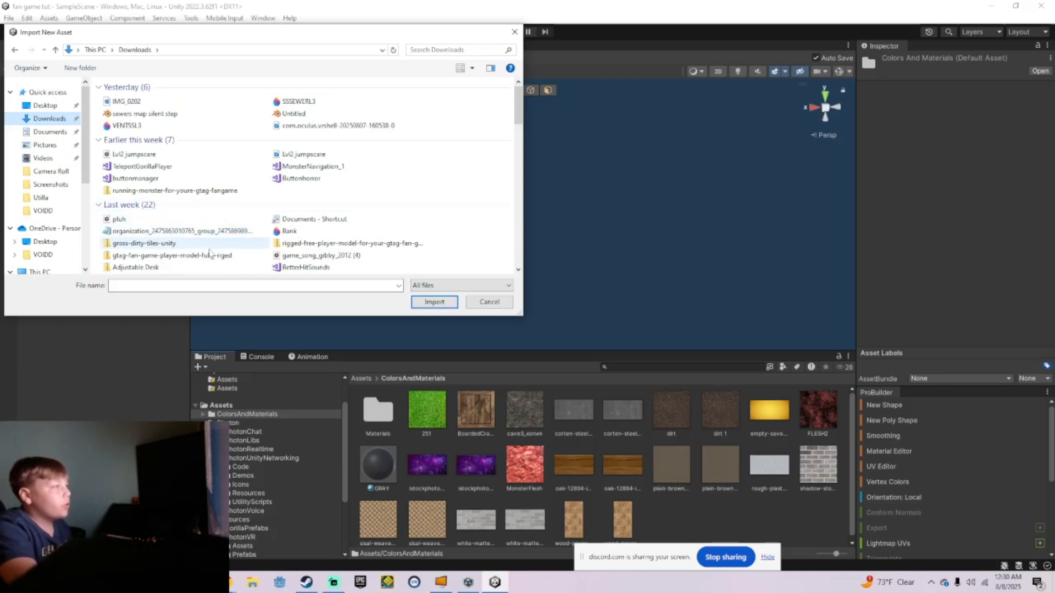
scroll(237, 244, down, 2)
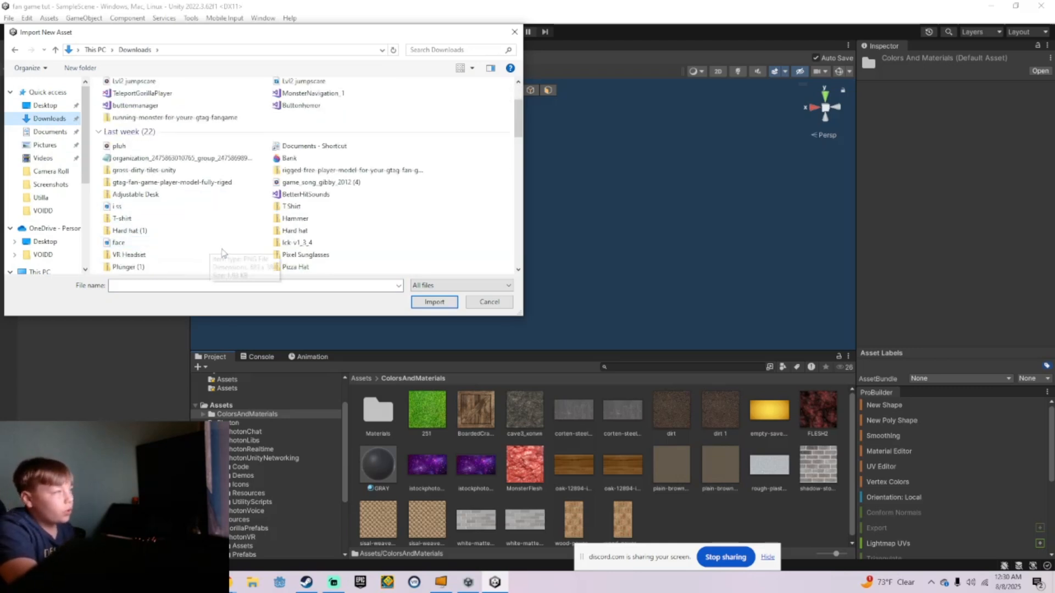
click(314, 172)
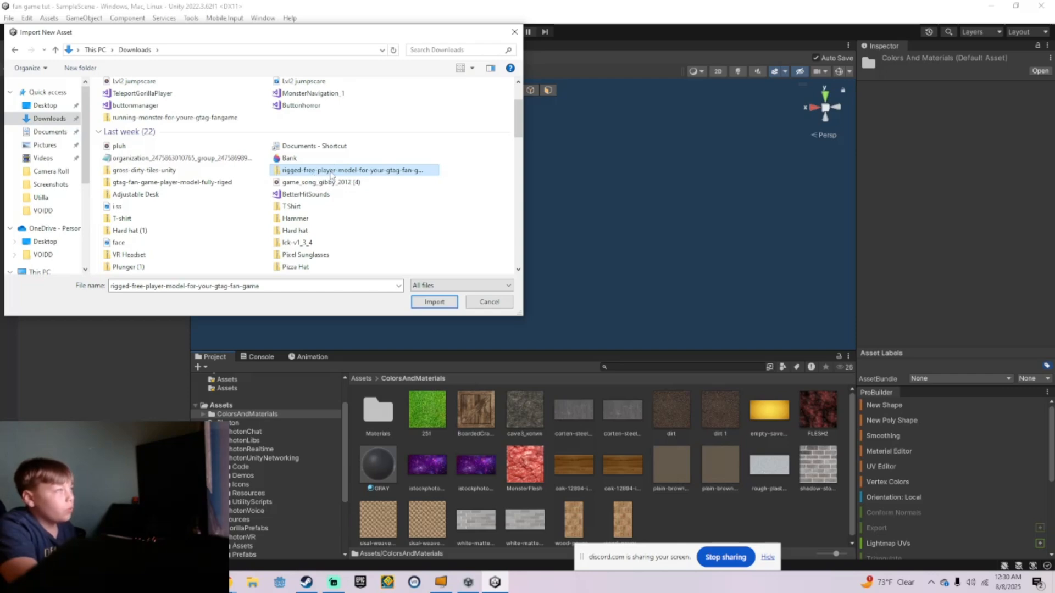
click(488, 302)
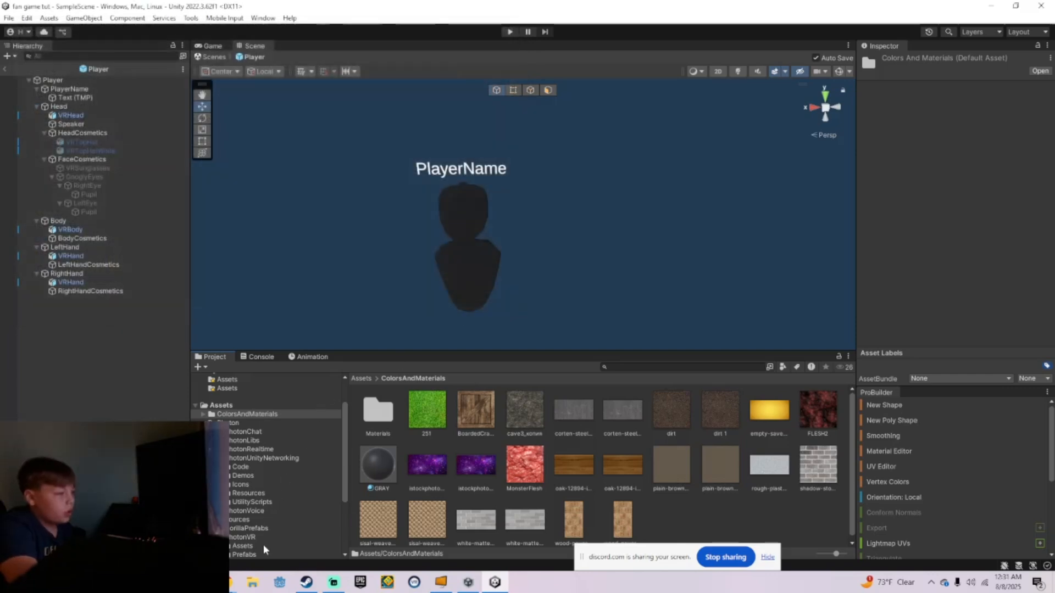
Step: Switch to File Explorer and check the source folder of the gtag-fan-game-player-model-fully-riged archive in Downloads for textures
click(252, 582)
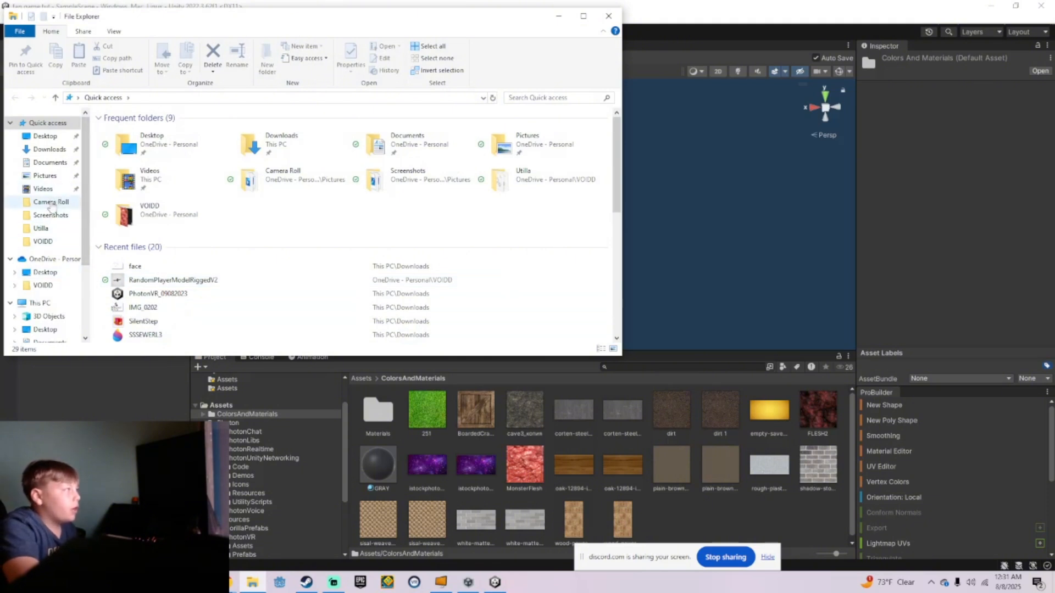
click(49, 149)
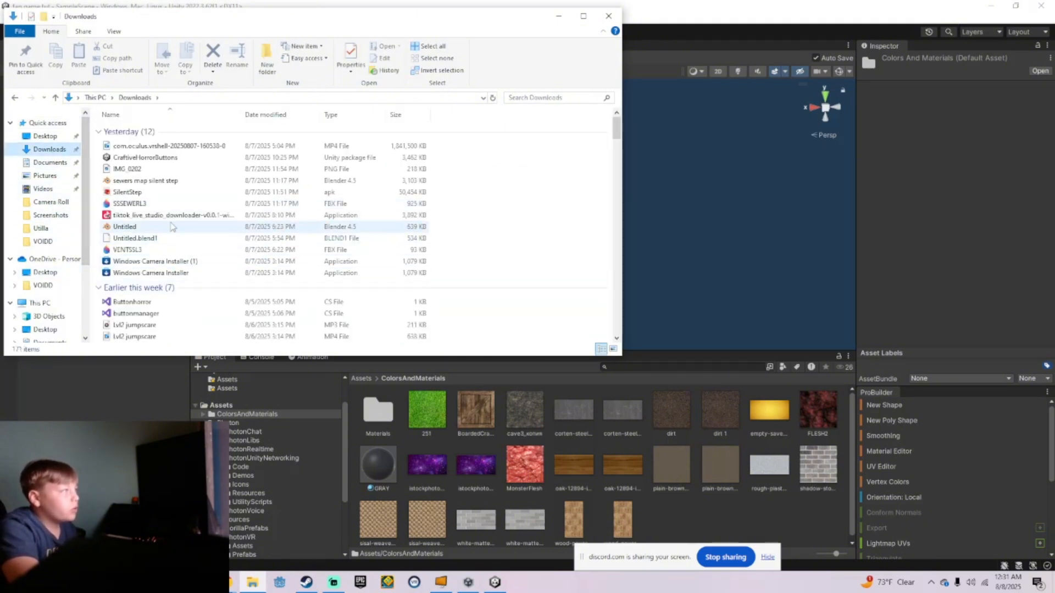
scroll(179, 242, down, 2)
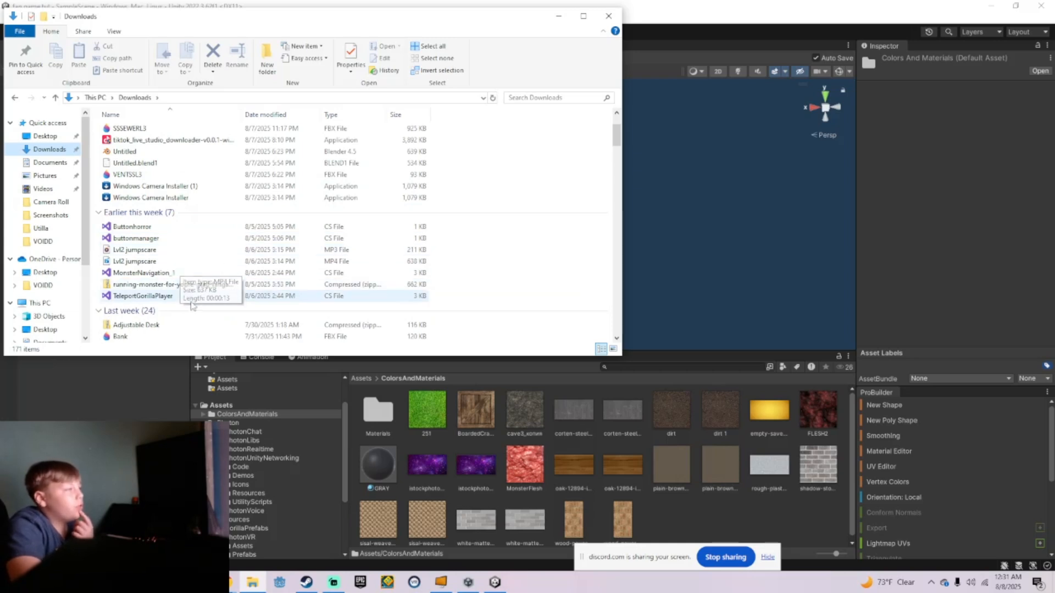
scroll(188, 305, down, 5)
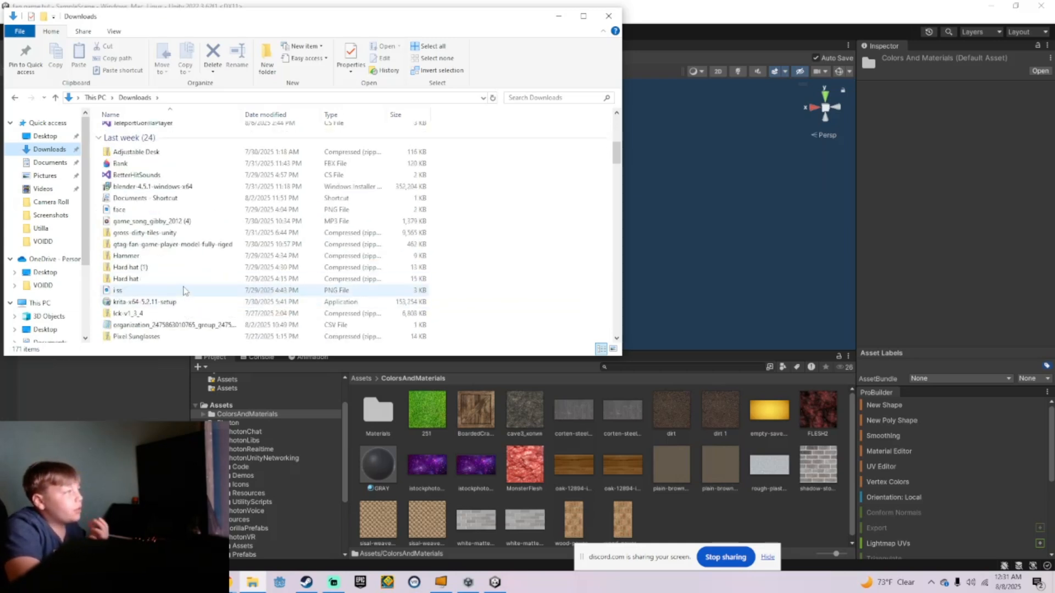
double_click(199, 245)
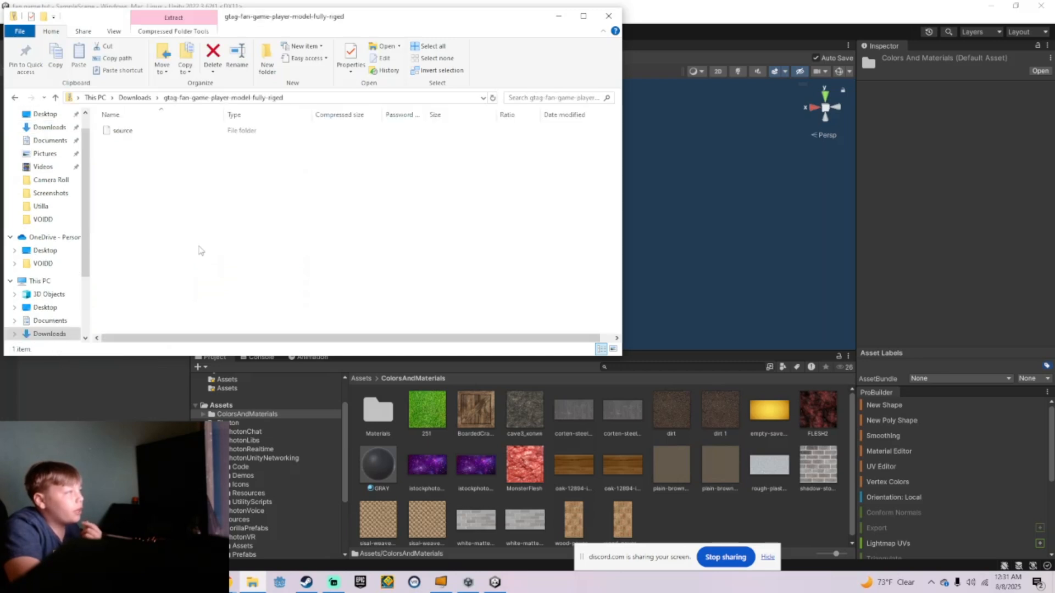
double_click(127, 131)
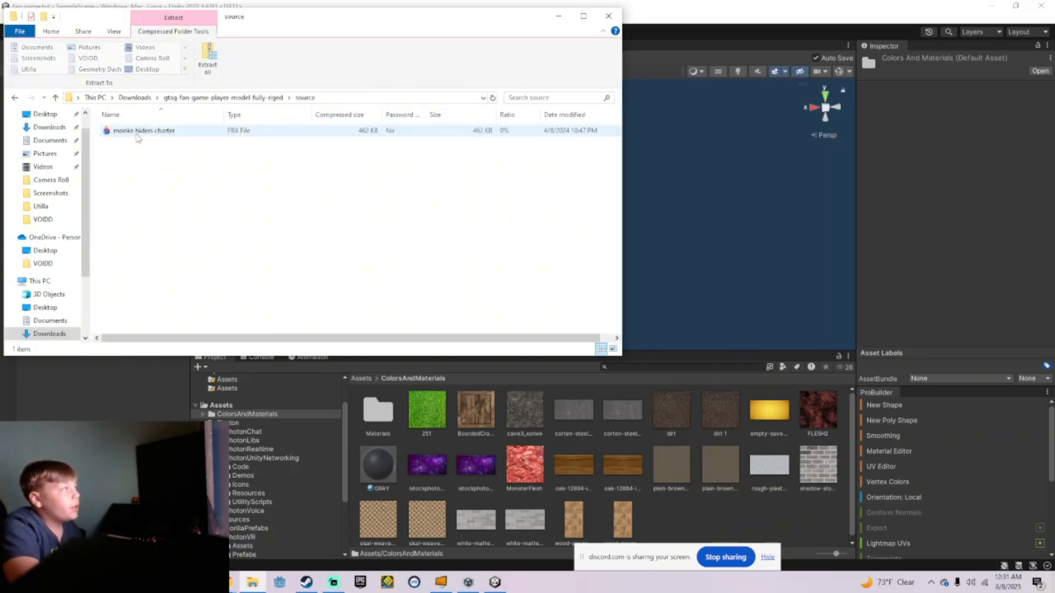
click(54, 98)
click(55, 98)
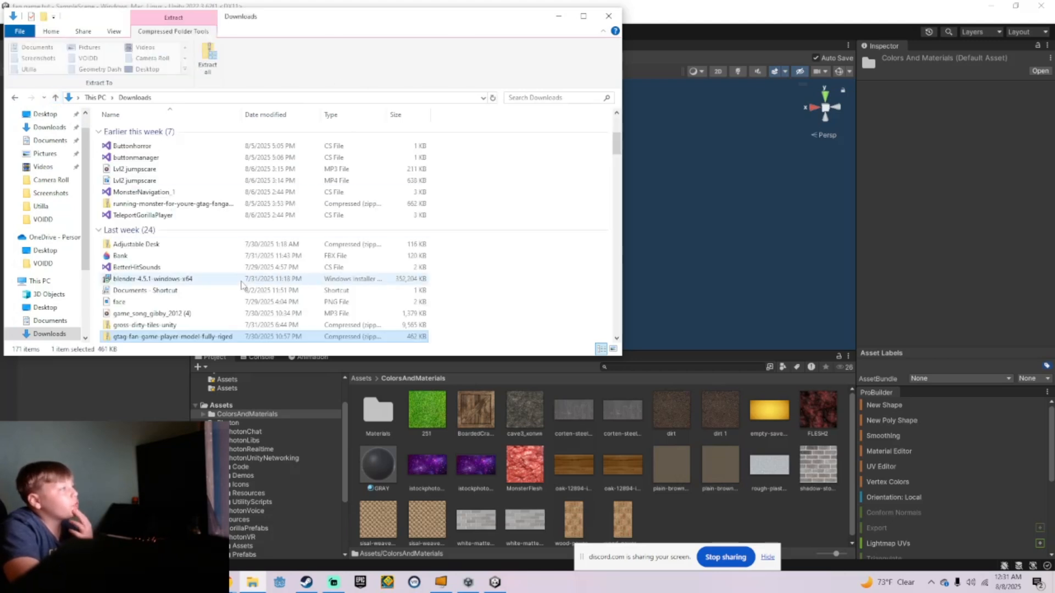
Step: Find the player-model-rigged archive in Downloads and open its textures folder
scroll(241, 285, down, 8)
scroll(220, 279, down, 4)
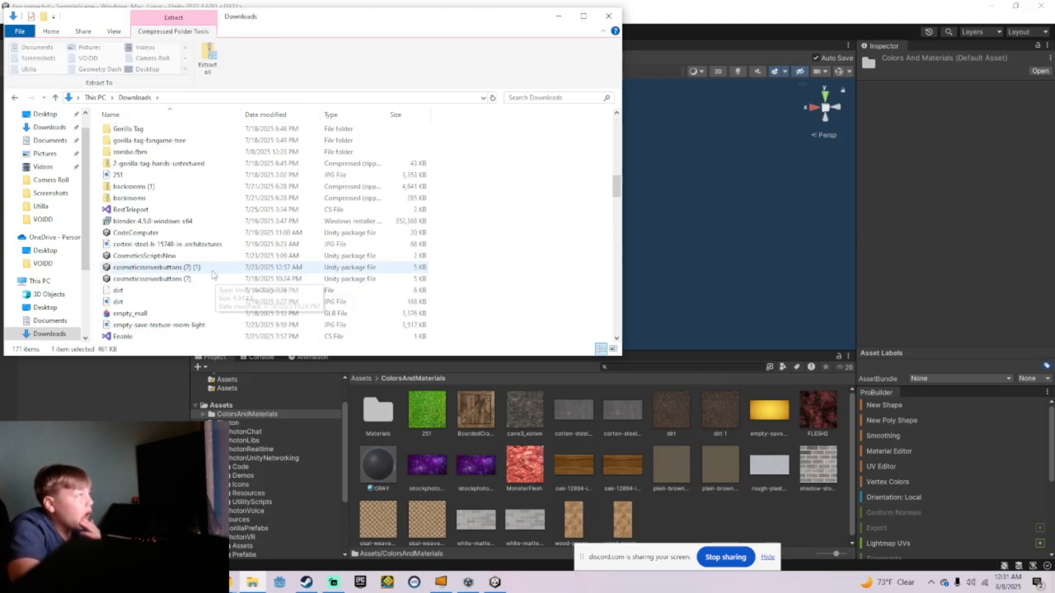
scroll(212, 279, down, 4)
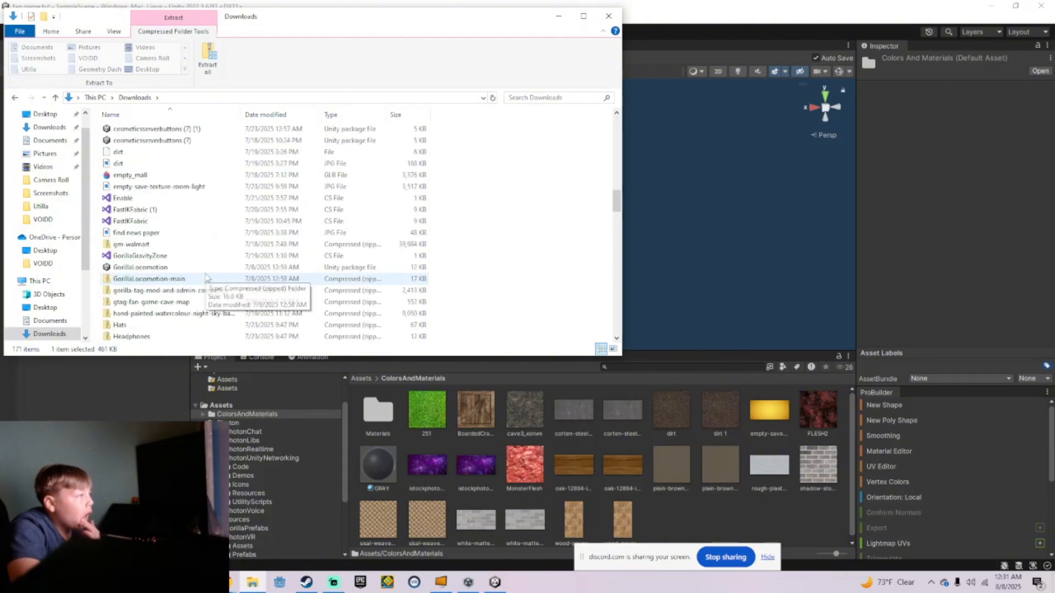
scroll(206, 277, down, 2)
scroll(207, 278, down, 2)
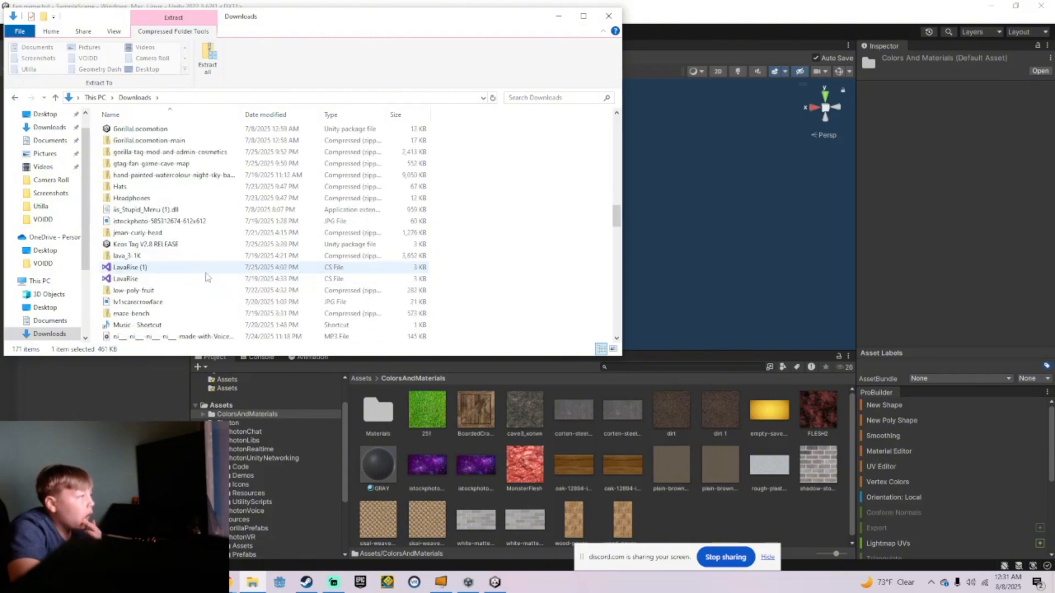
scroll(207, 277, down, 3)
scroll(207, 276, down, 3)
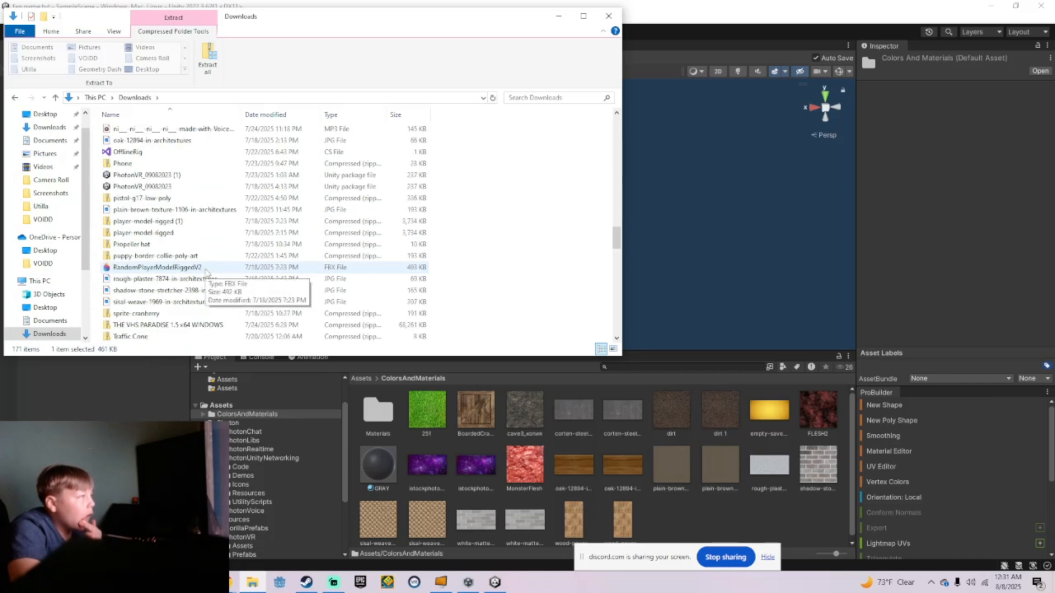
click(161, 233)
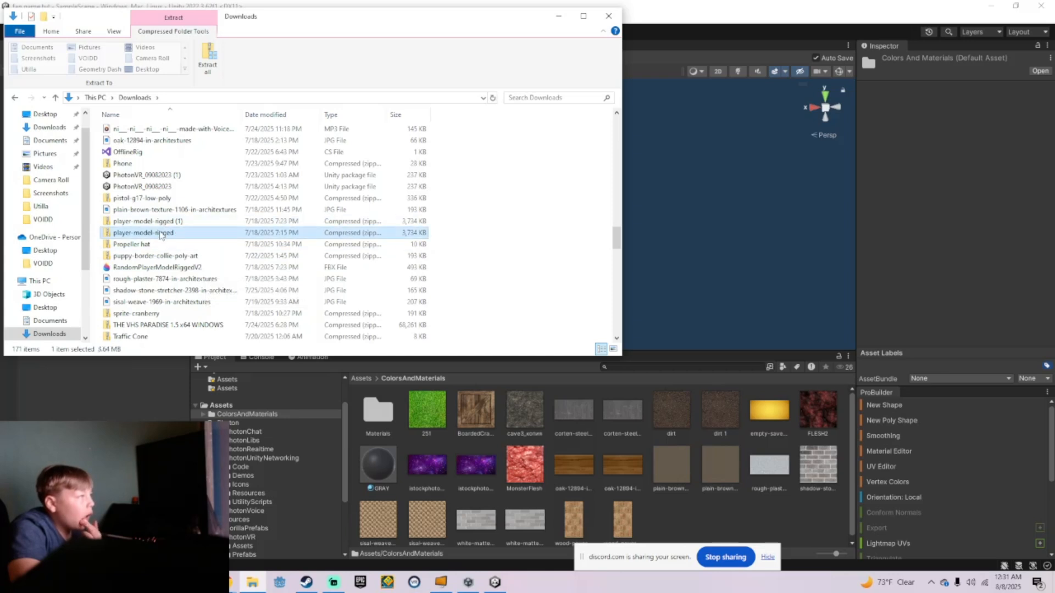
double_click(161, 233)
double_click(130, 142)
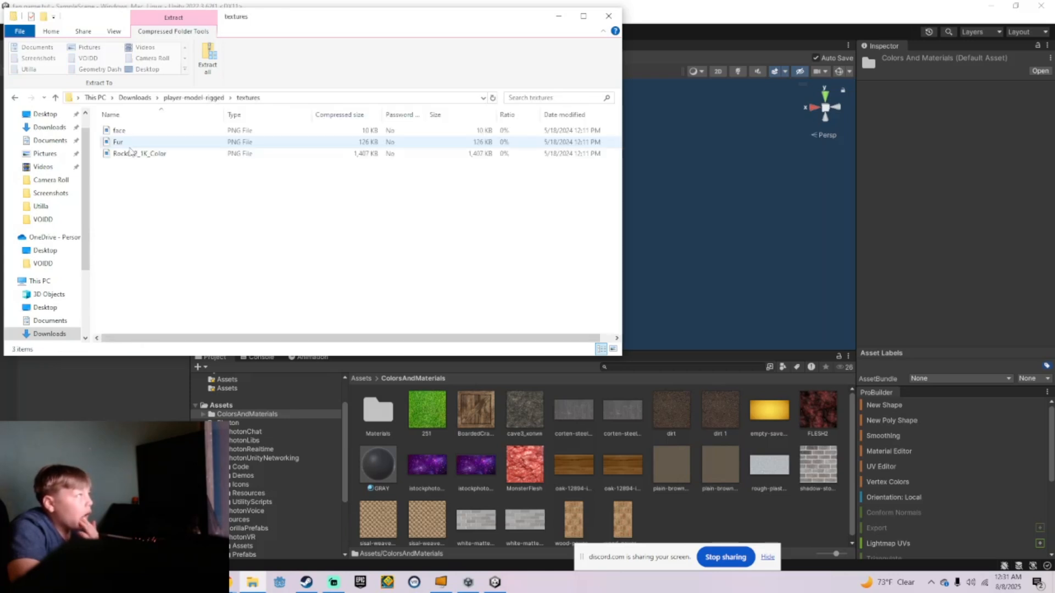
Step: Copy the Fur and face images from the archive's textures folder into the VOIDD folder and close File Explorer
click(127, 144)
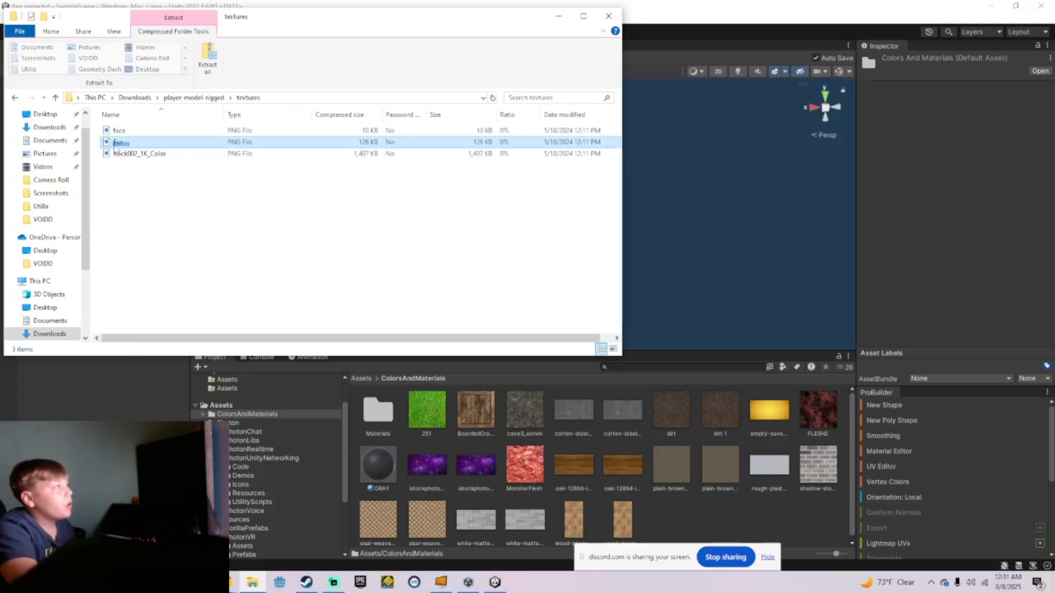
drag(118, 144, 55, 211)
drag(134, 132, 43, 219)
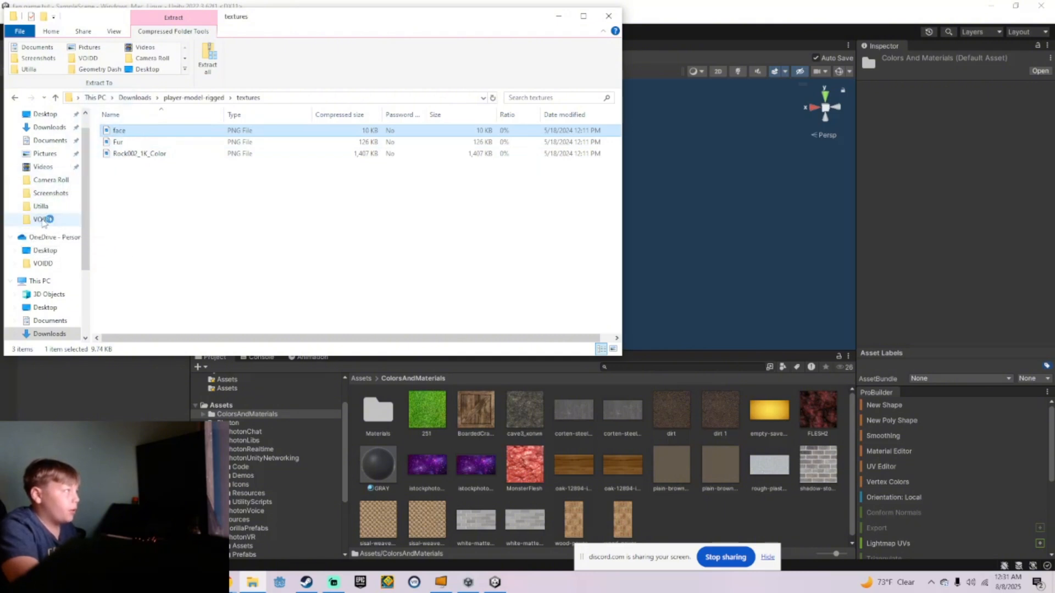
click(43, 220)
click(609, 16)
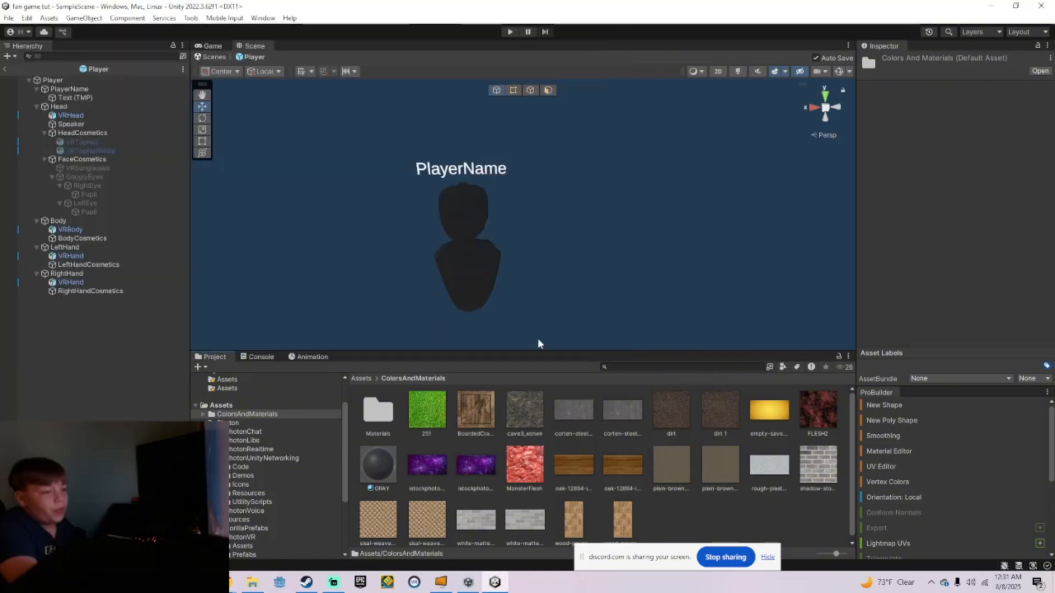
Step: Import the face and Fur images from the VOIDD folder into the ColorsAndMaterials folder
right_click(659, 514)
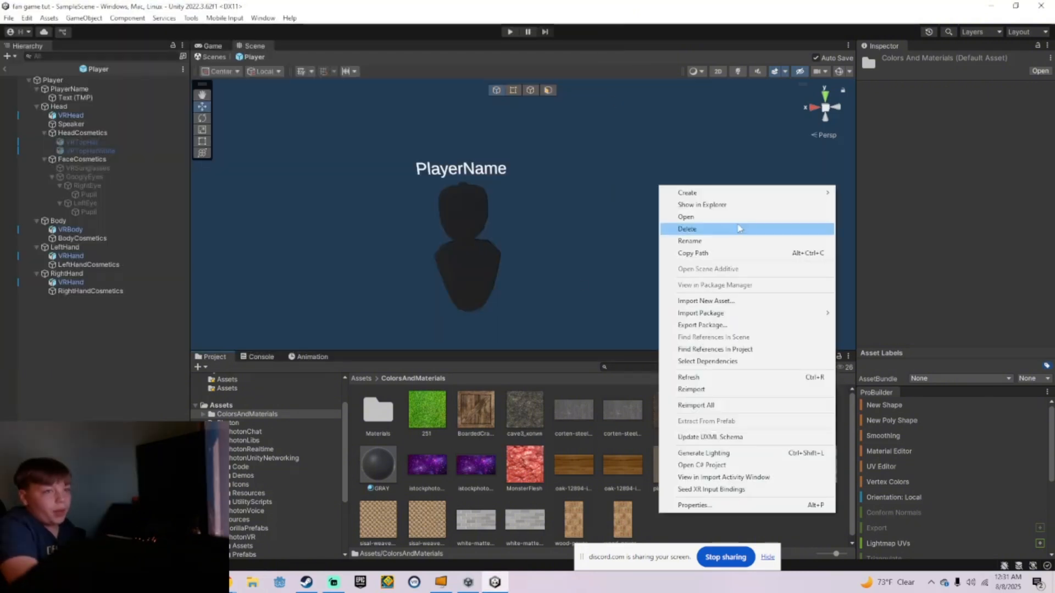
click(714, 301)
click(46, 192)
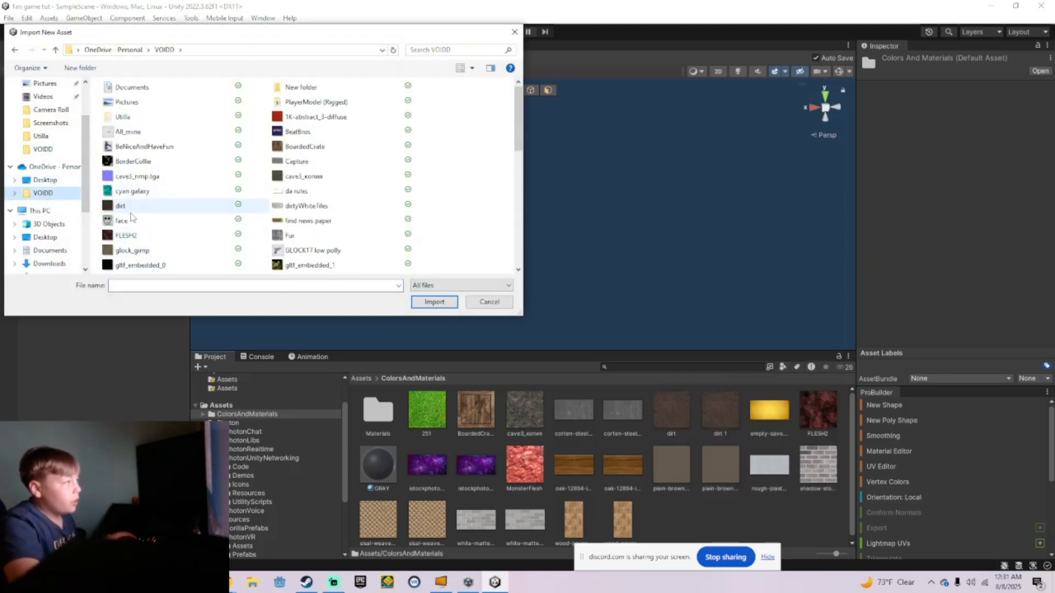
click(130, 222)
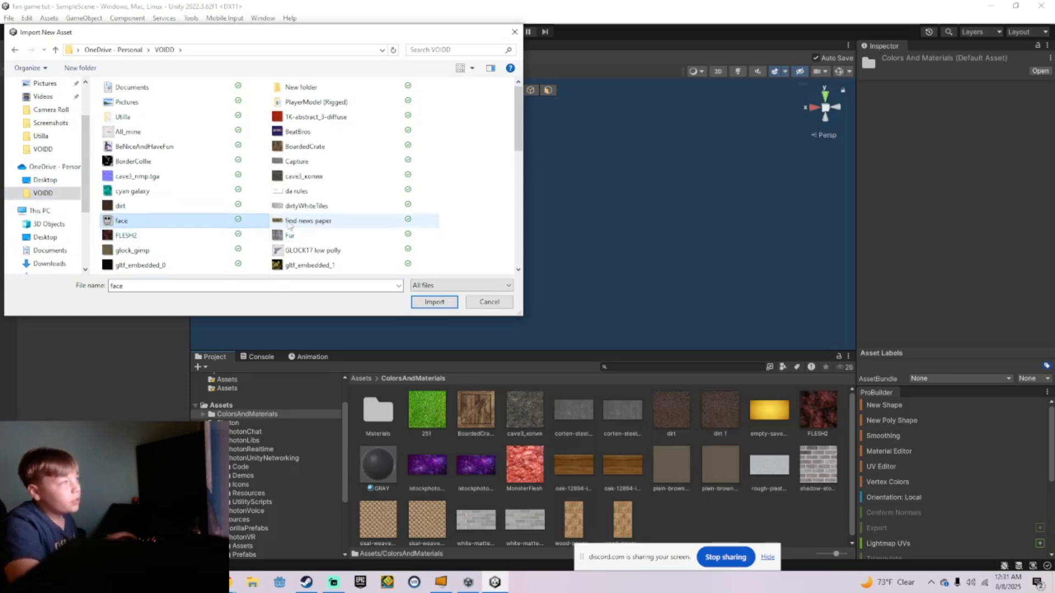
scroll(293, 233, down, 2)
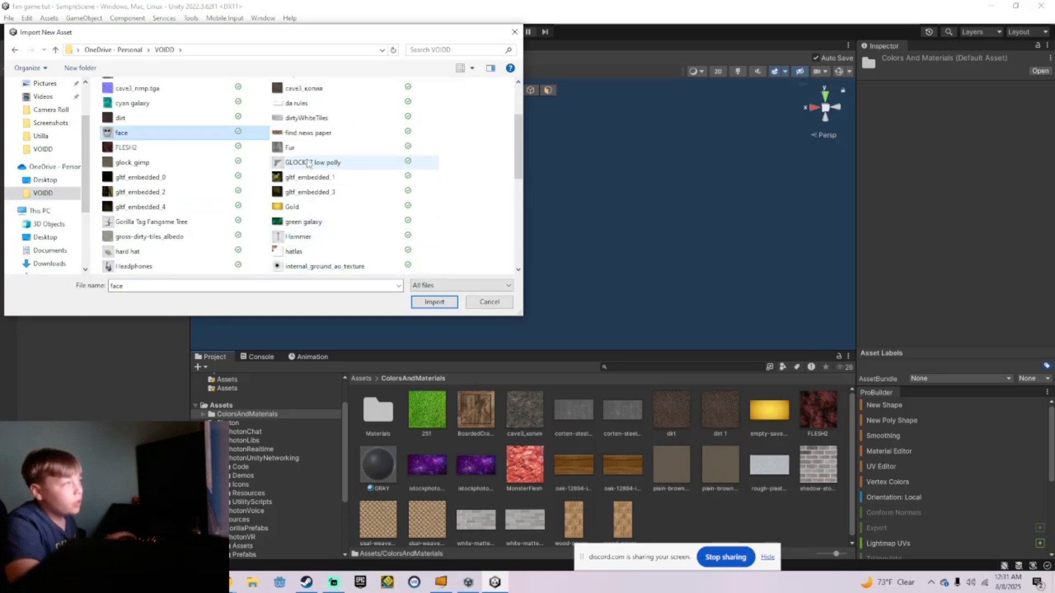
ctrl+click(290, 147)
click(434, 302)
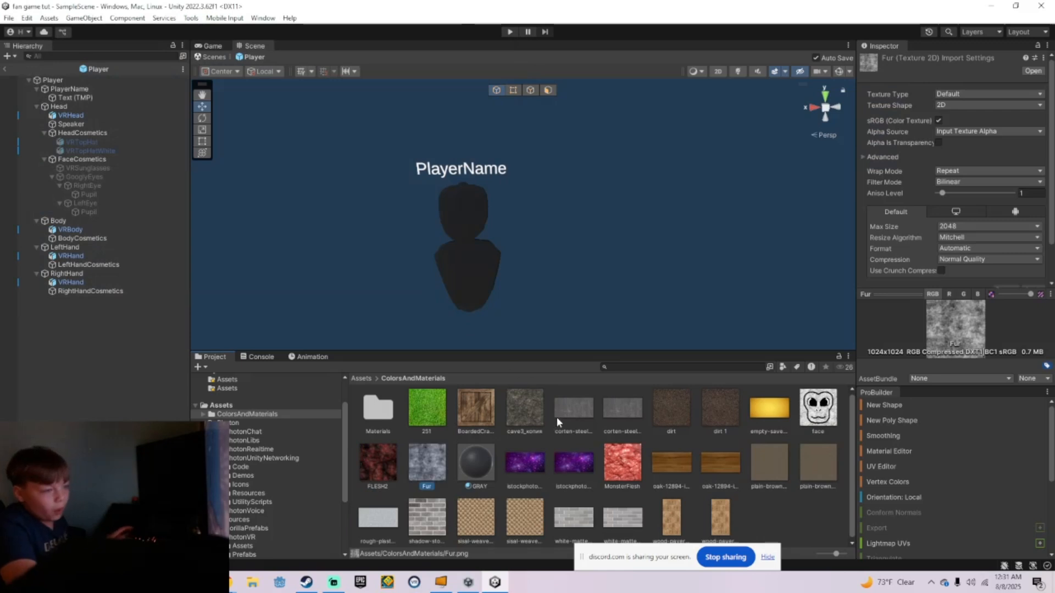
Step: Create two new materials in the ColorsAndMaterials folder
right_click(732, 511)
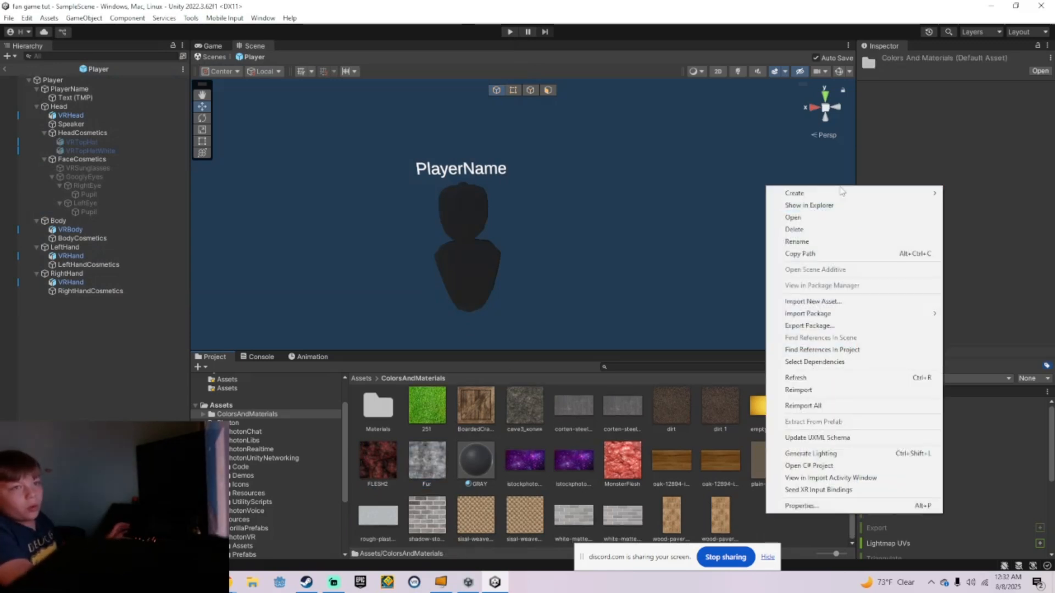
mouse_move(796, 193)
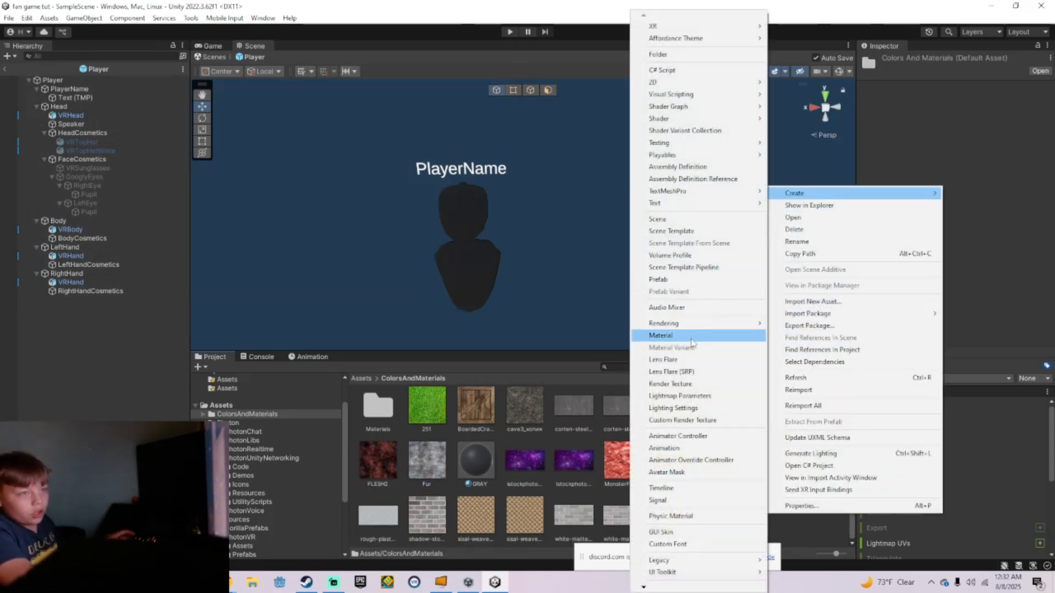
click(665, 335)
right_click(802, 510)
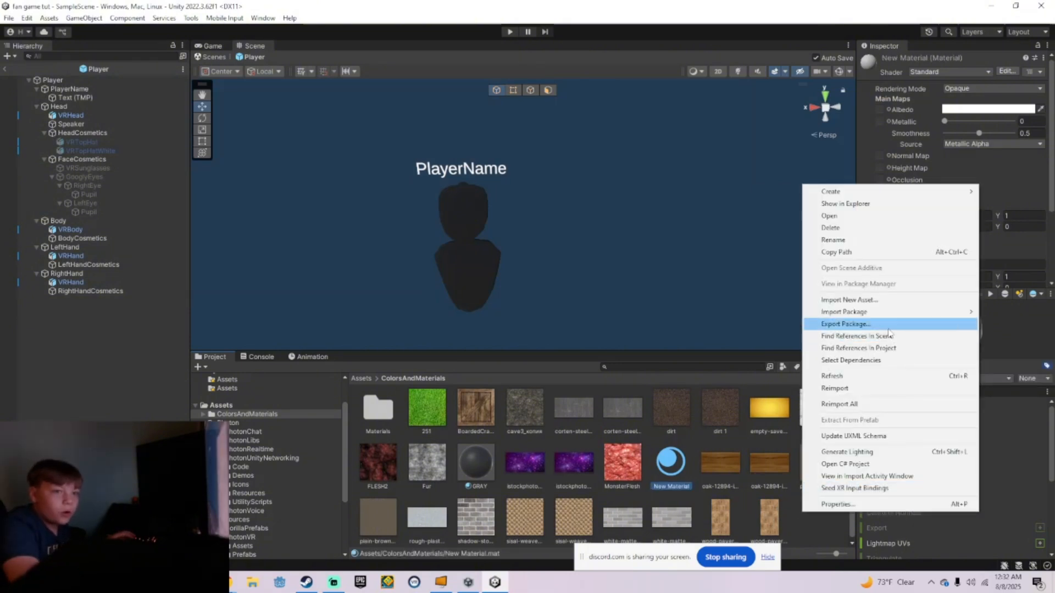
mouse_move(837, 199)
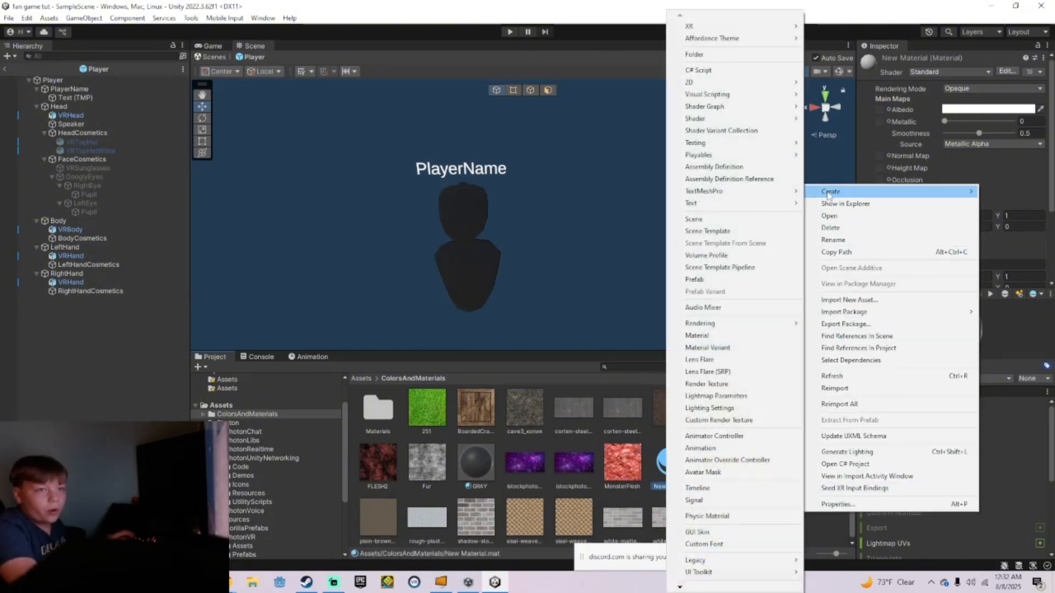
click(730, 338)
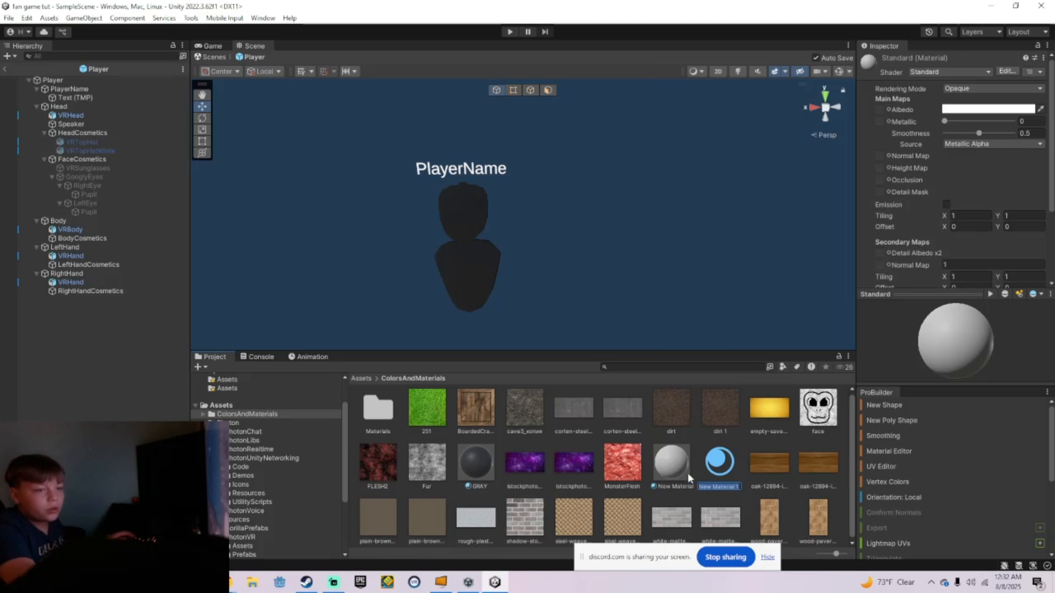
Step: Assign the face texture to the Albedo of New Material and the Fur texture to the Albedo of New Material 1
click(668, 474)
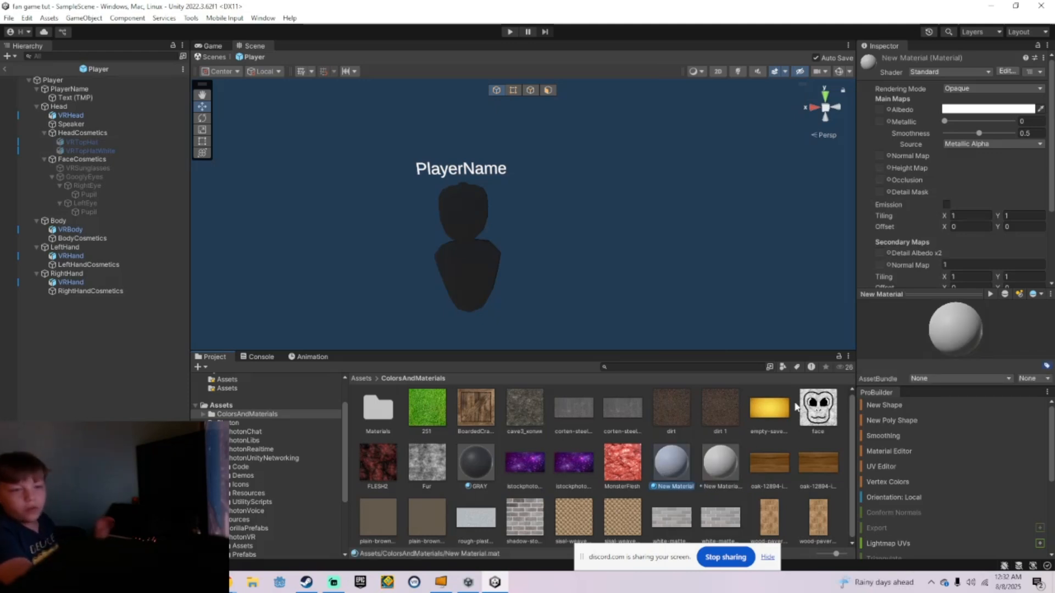
drag(813, 417, 838, 311)
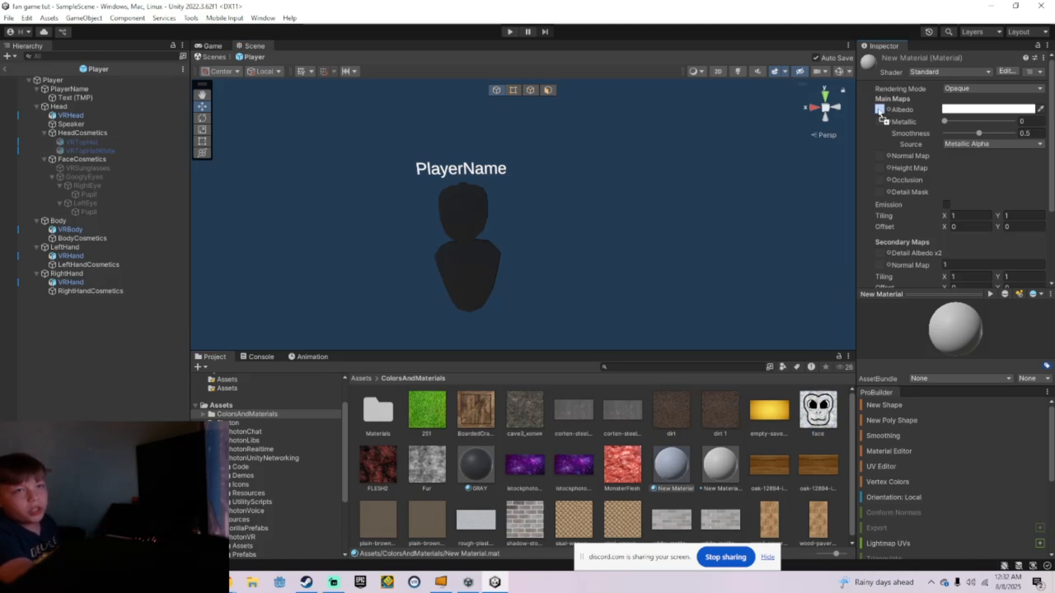
drag(880, 113, 879, 112)
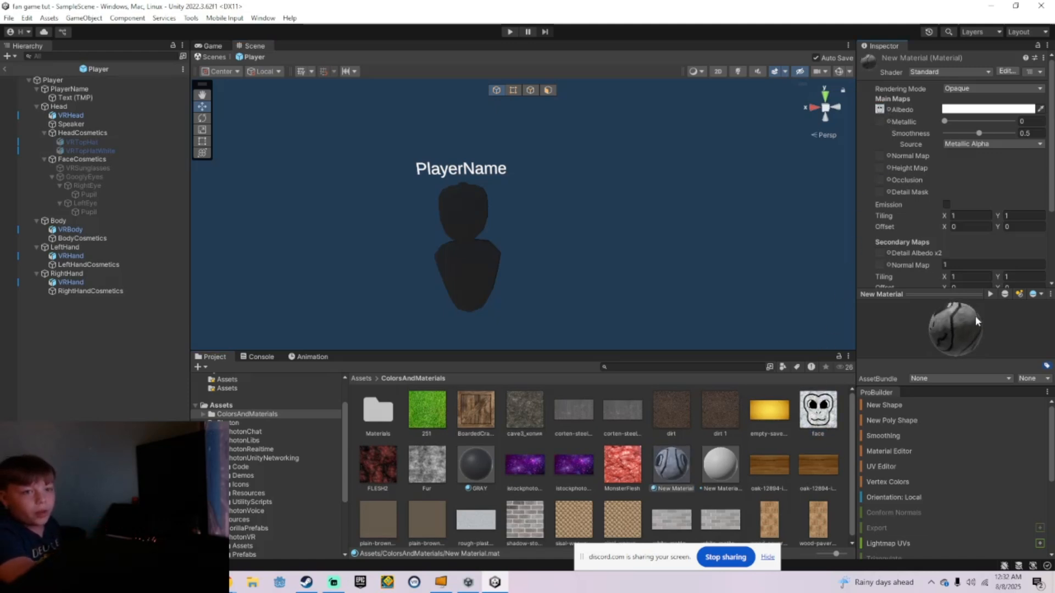
click(724, 467)
drag(432, 468, 874, 209)
drag(888, 114, 884, 110)
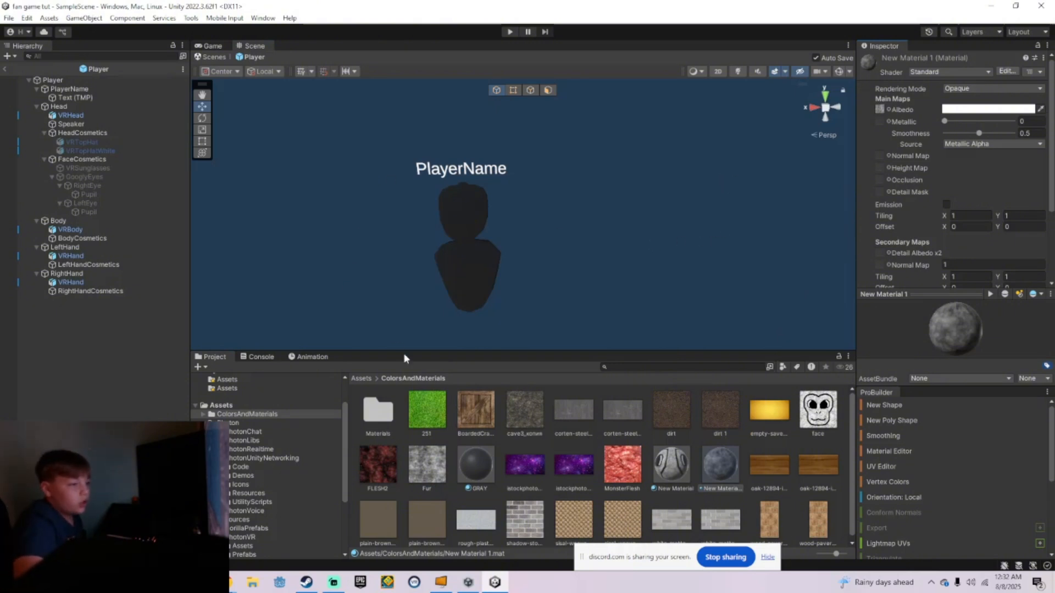
Step: Add the RandomPlayerModelRiggedV2 model from Assets to the Player prefab and move it to about X 0.38, Y -2.381, Z -0.093
click(221, 405)
drag(784, 428, 467, 305)
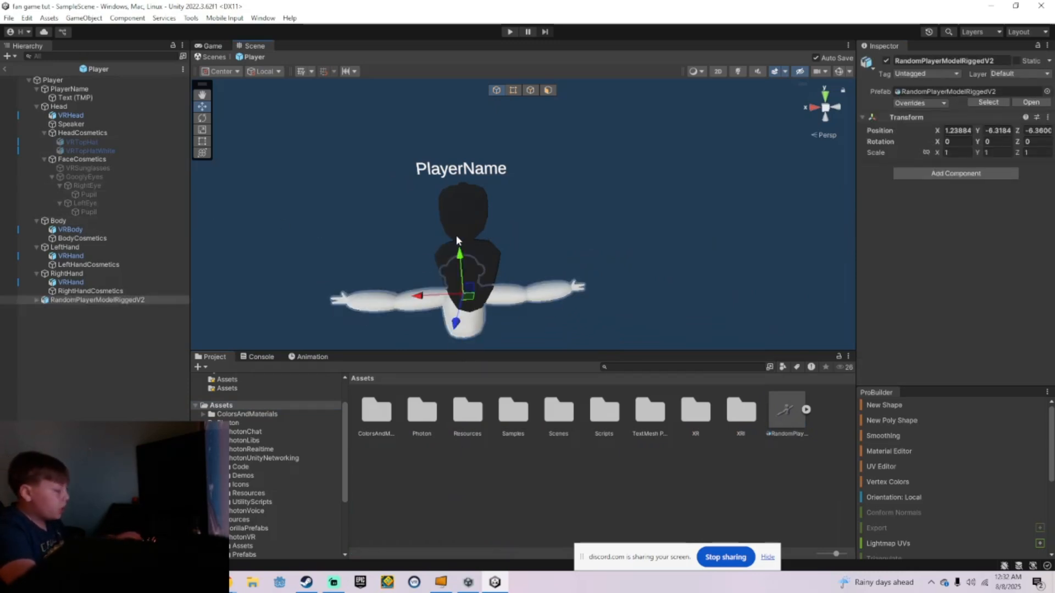
scroll(456, 240, down, 5)
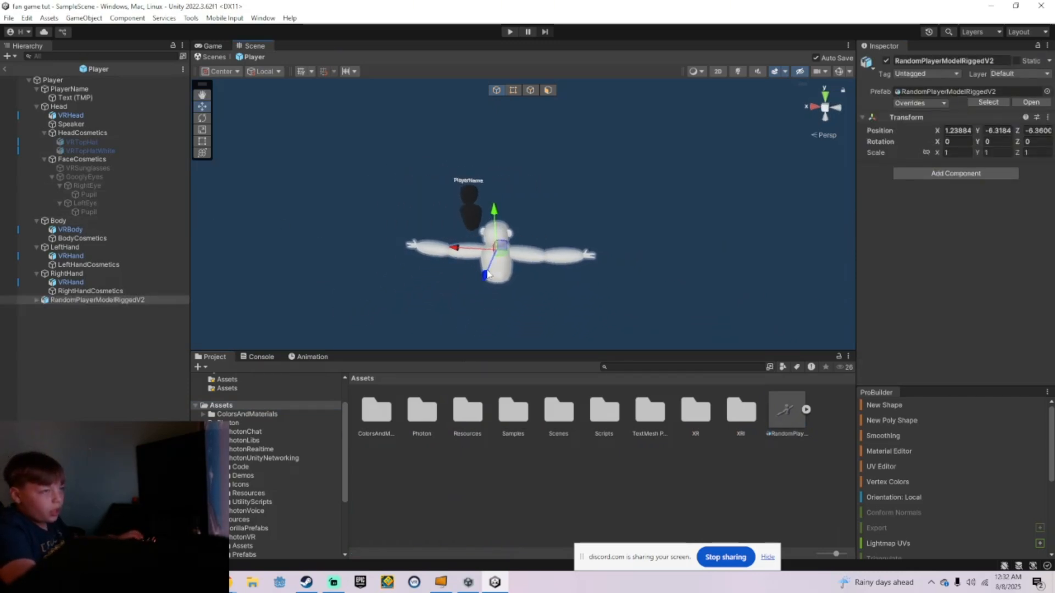
drag(488, 274, 460, 324)
drag(476, 277, 467, 186)
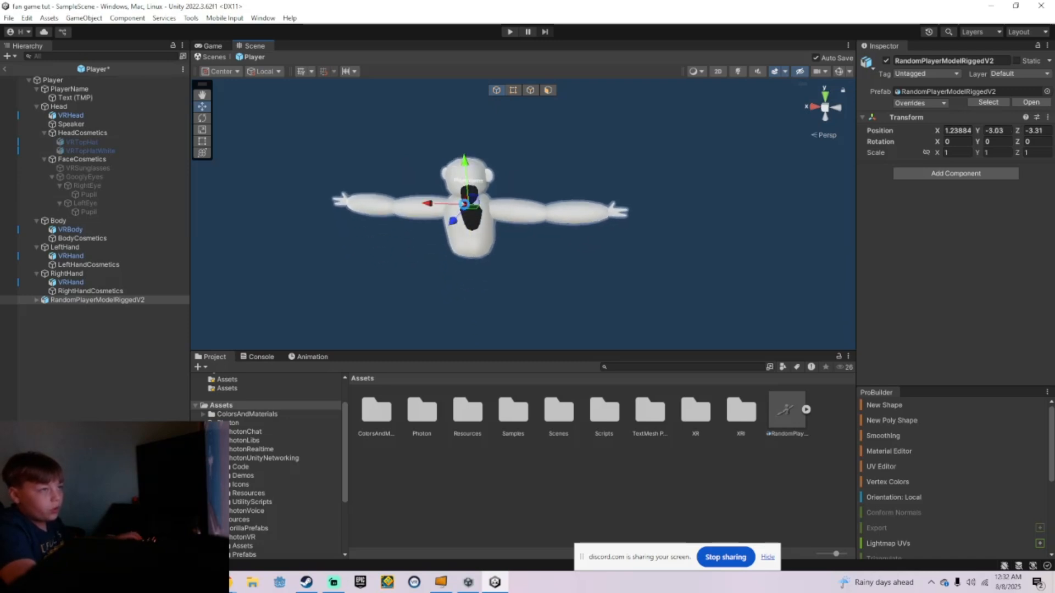
drag(455, 220, 448, 311)
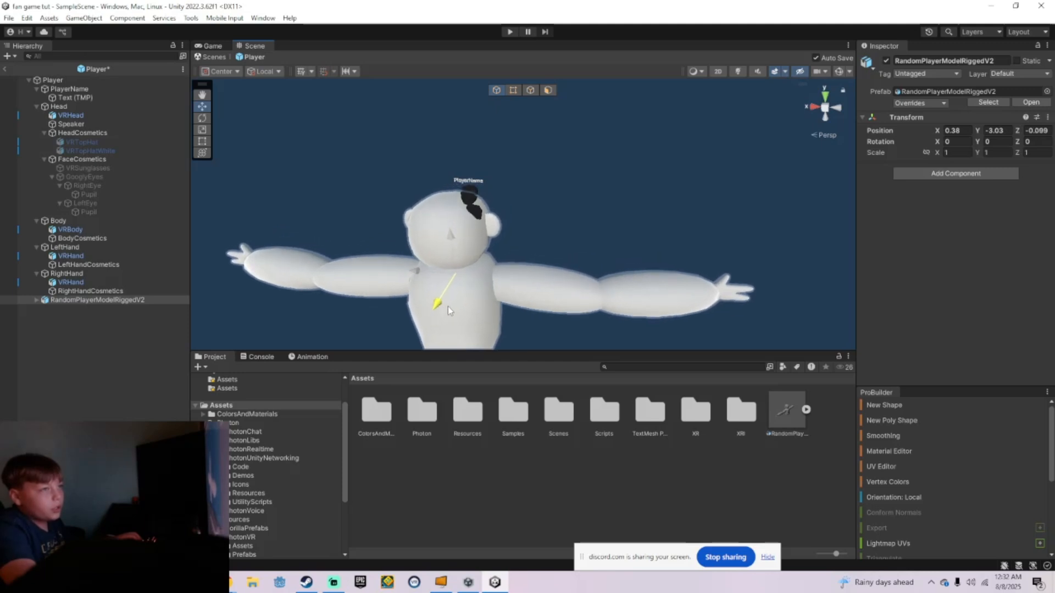
drag(451, 244, 654, 136)
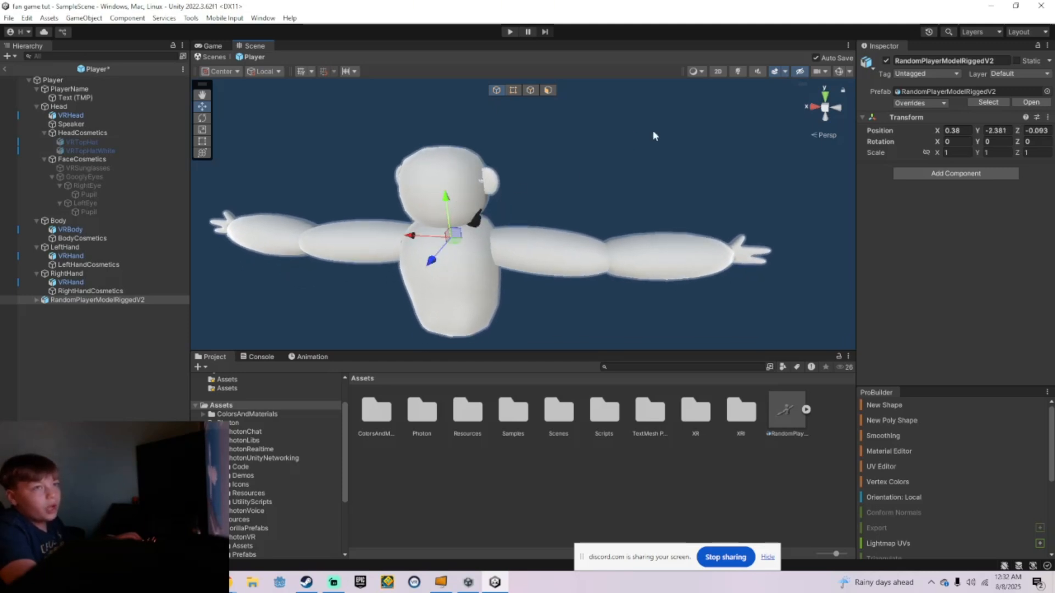
Step: Turn on the scene grid in the prefab view
click(699, 72)
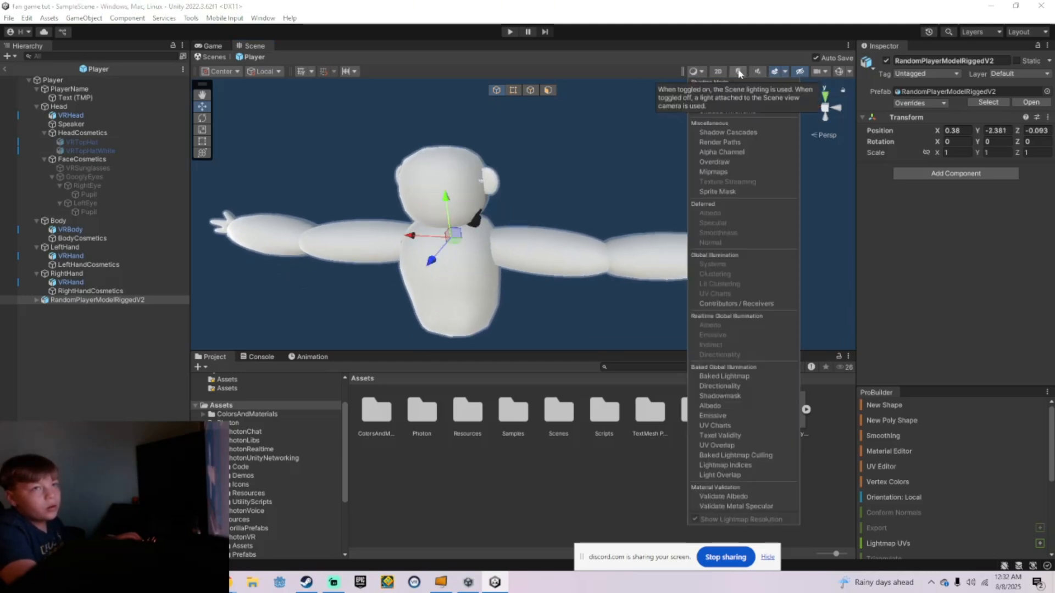
click(436, 74)
click(302, 71)
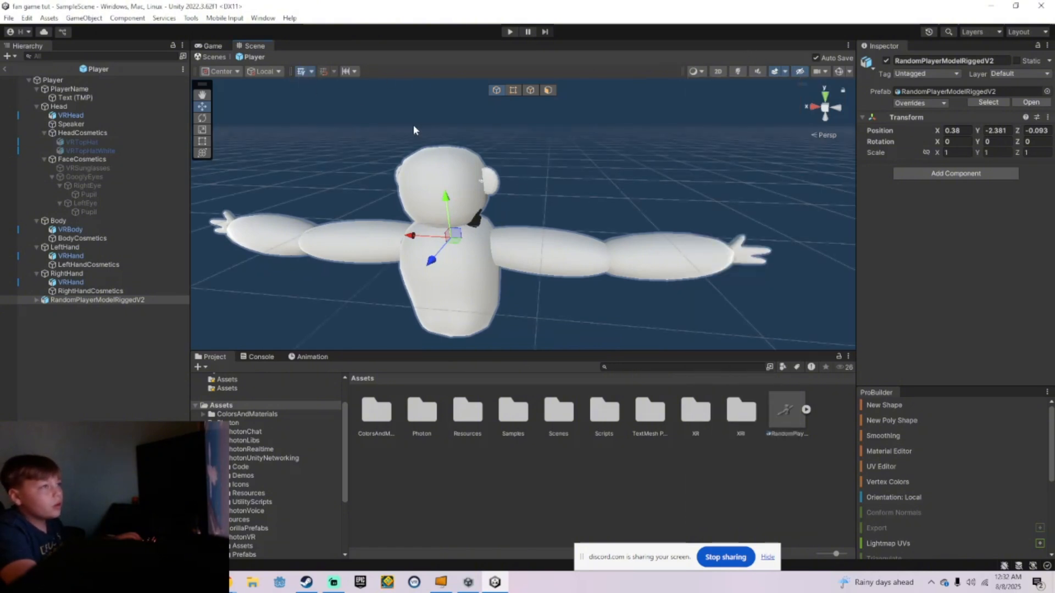
Step: Raise the rigged player model to about Y -0.439 and rotate it about 180.6 degrees around its vertical axis
right_drag(428, 140, 459, 236)
drag(459, 236, 522, 117)
click(202, 118)
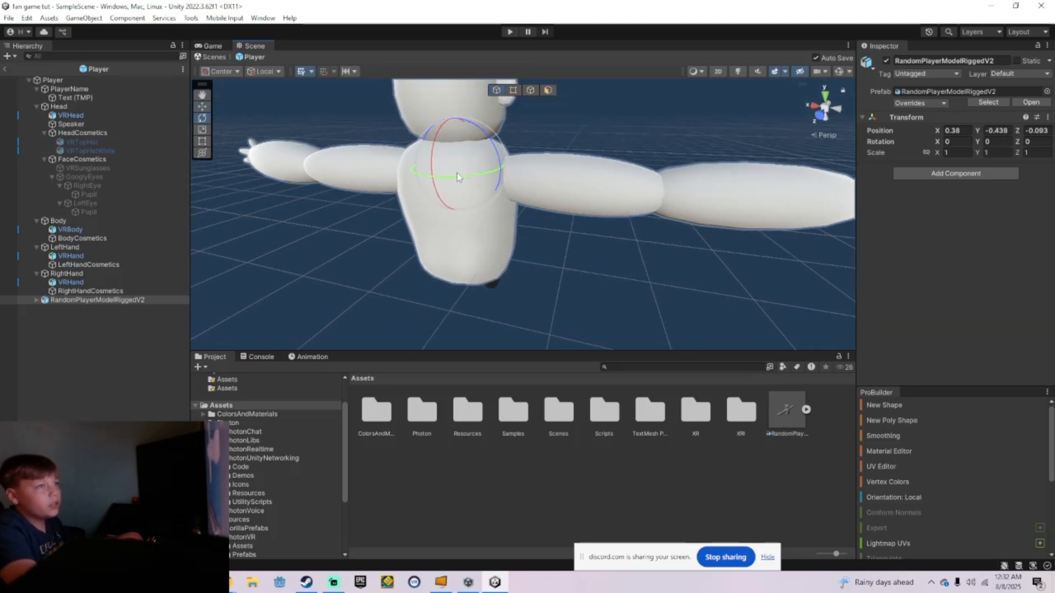
drag(457, 177, 166, 294)
Step: Scale the rigged player model down uniformly to about 0.275
alt+drag(549, 198, 579, 195)
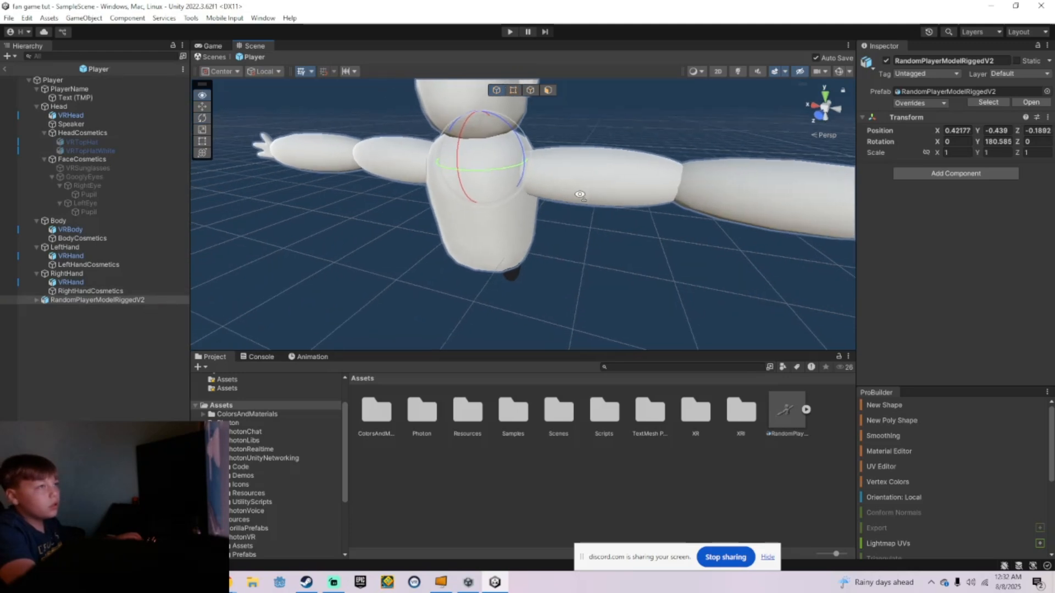
right_drag(579, 195, 522, 181)
click(205, 129)
drag(560, 185, 531, 200)
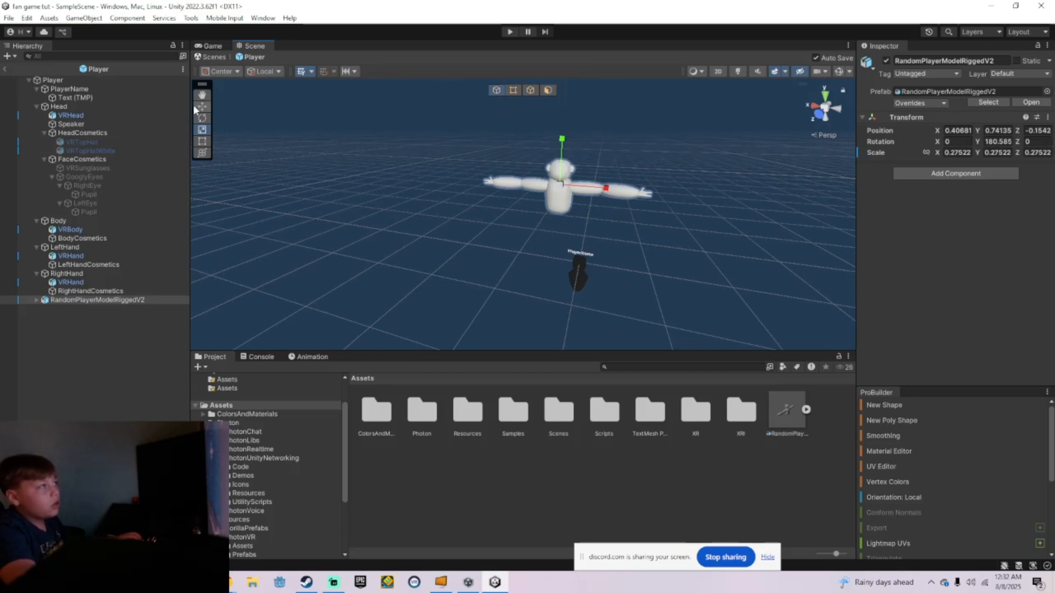
Step: Move the rigged model onto the default player body, at about X 0.029, Y -0.731, Z -0.15
drag(561, 164, 565, 233)
drag(599, 274, 622, 274)
key(d)
right_drag(622, 272, 541, 302)
key(w)
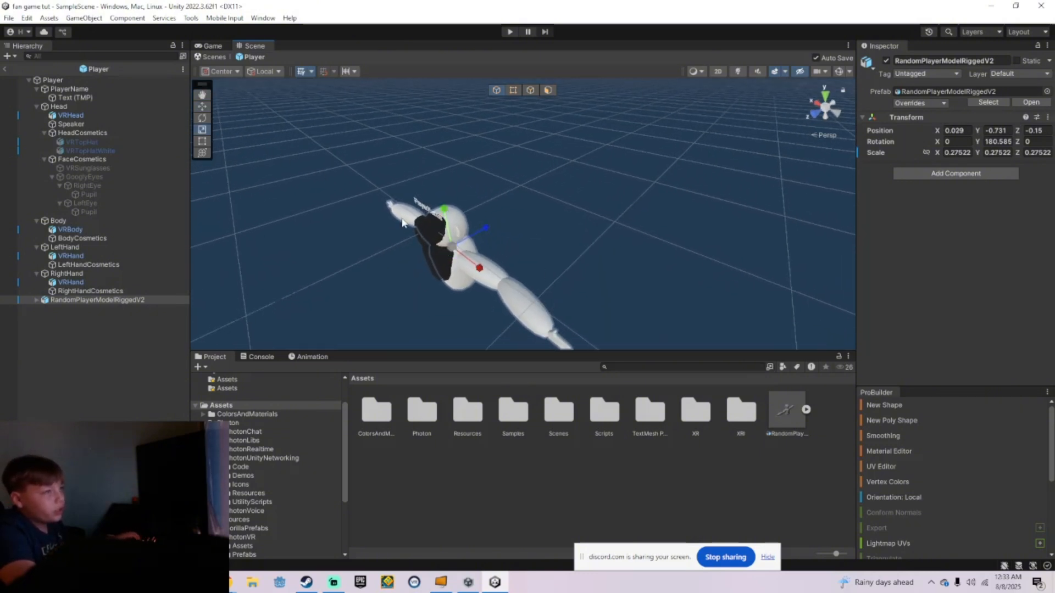
Step: Shrink the rigged model to about 0.214 scale and align it with the default head at about X -0.004, Y -0.515, Z -0.027
drag(454, 245, 445, 253)
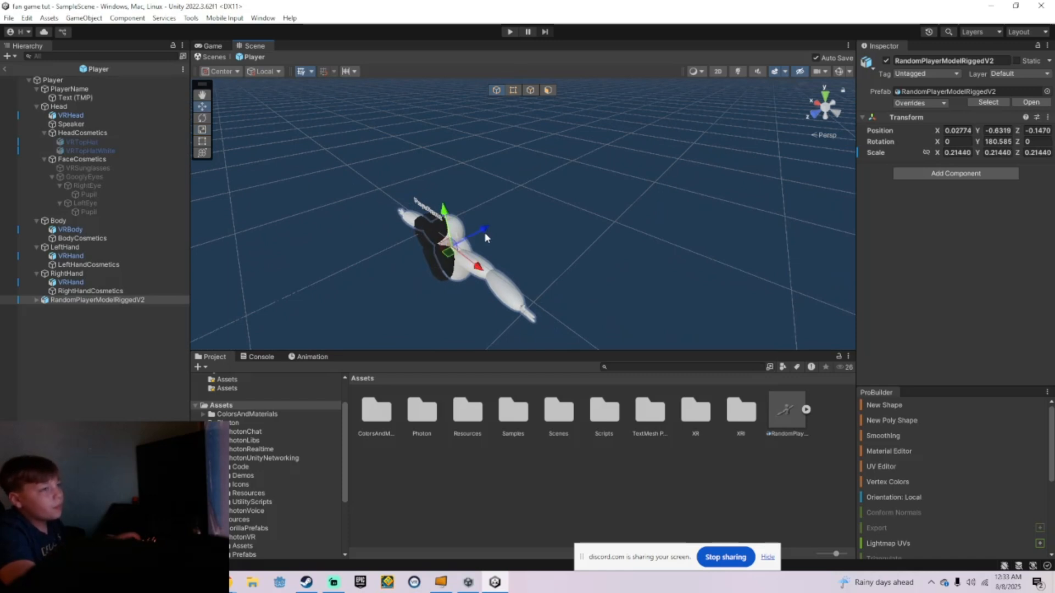
drag(484, 237, 430, 217)
drag(458, 264, 433, 210)
key(w)
right_drag(434, 242, 474, 218)
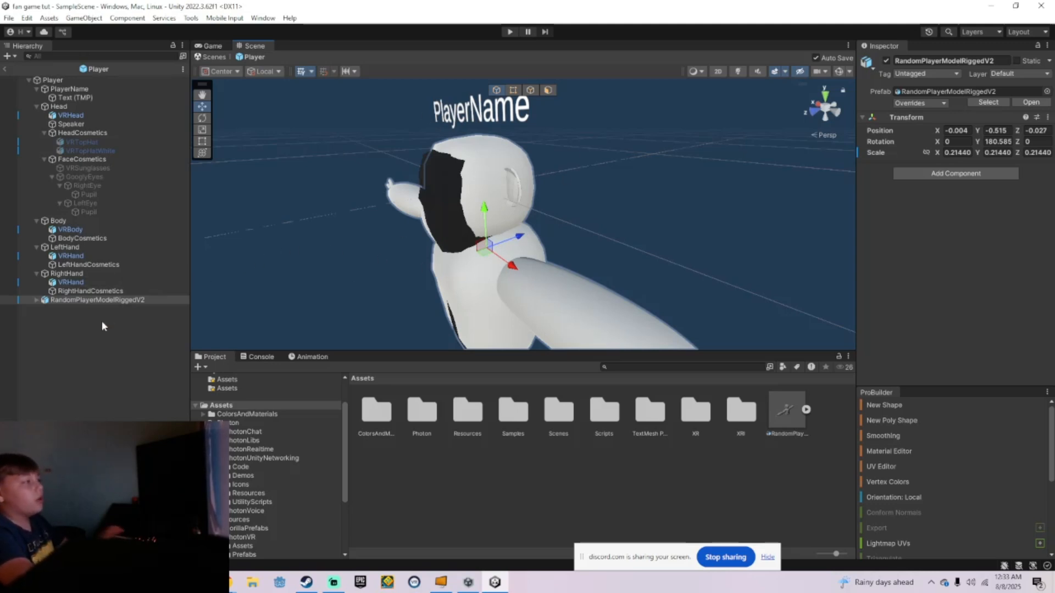
Step: Unpack the RandomPlayerModelRiggedV2 prefab and make it a child of the Head object
right_click(53, 300)
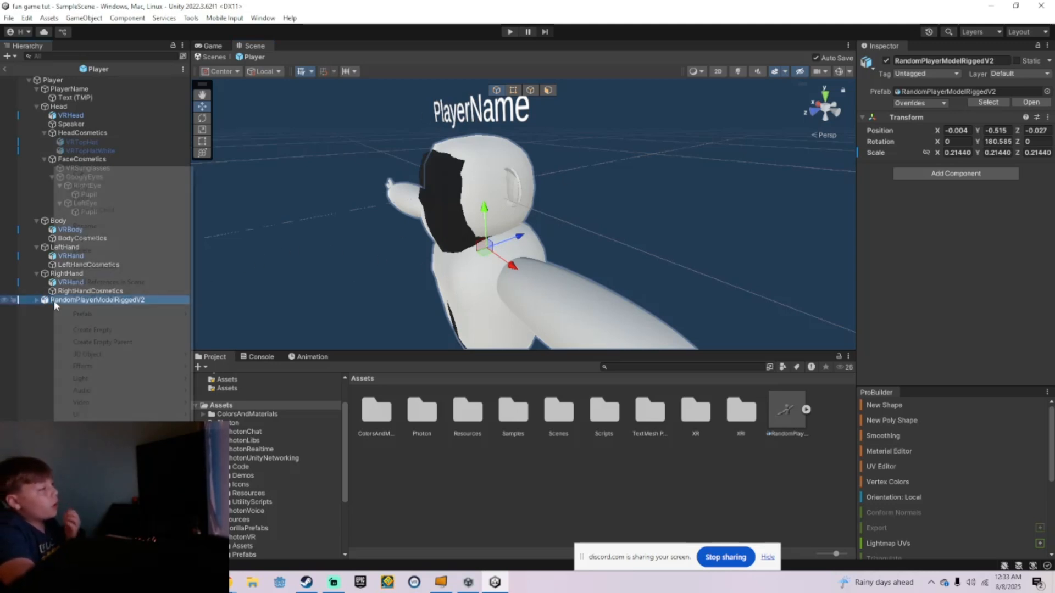
mouse_move(125, 320)
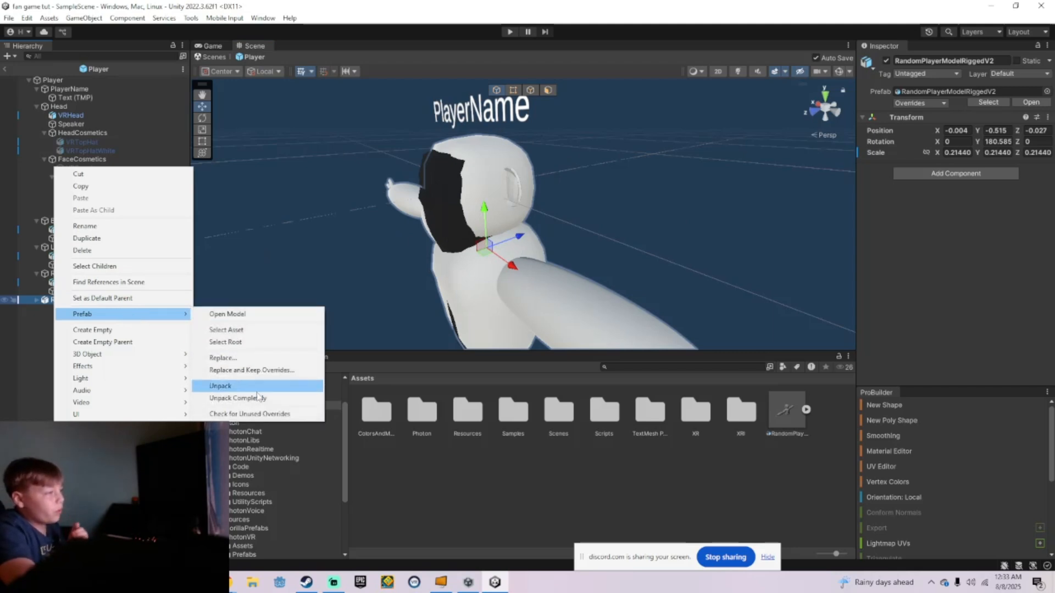
click(240, 385)
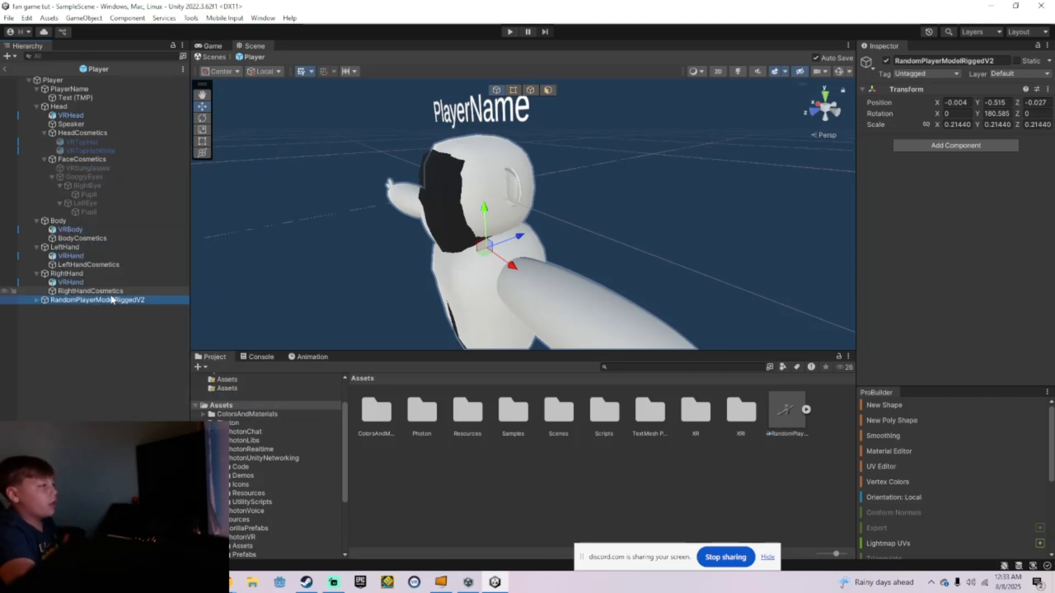
drag(106, 303, 71, 115)
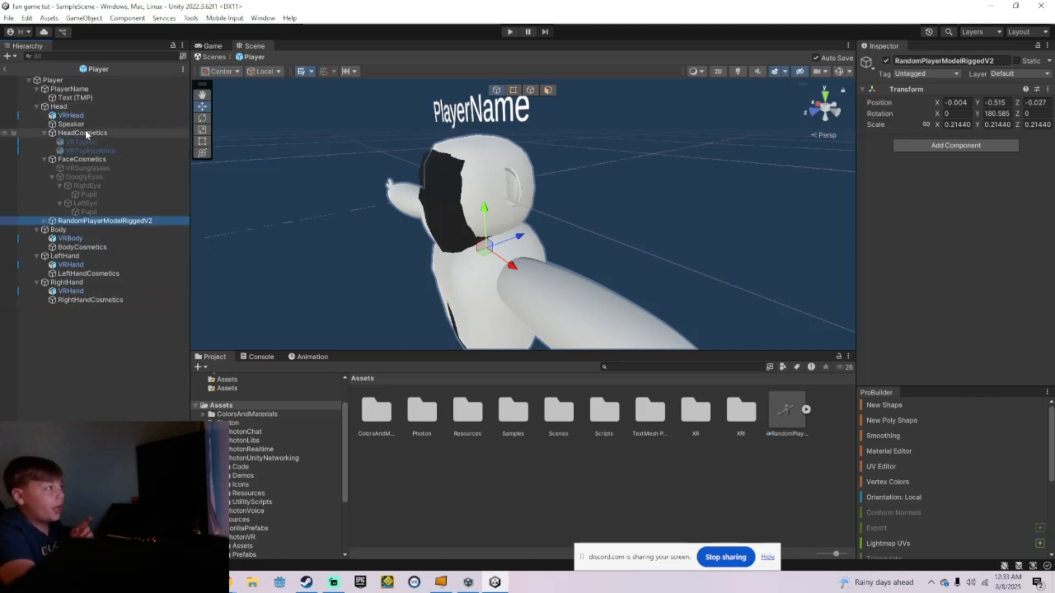
Step: Delete VRSunglasses and GooglyEyes with its child eye objects from FaceCosmetics
click(101, 167)
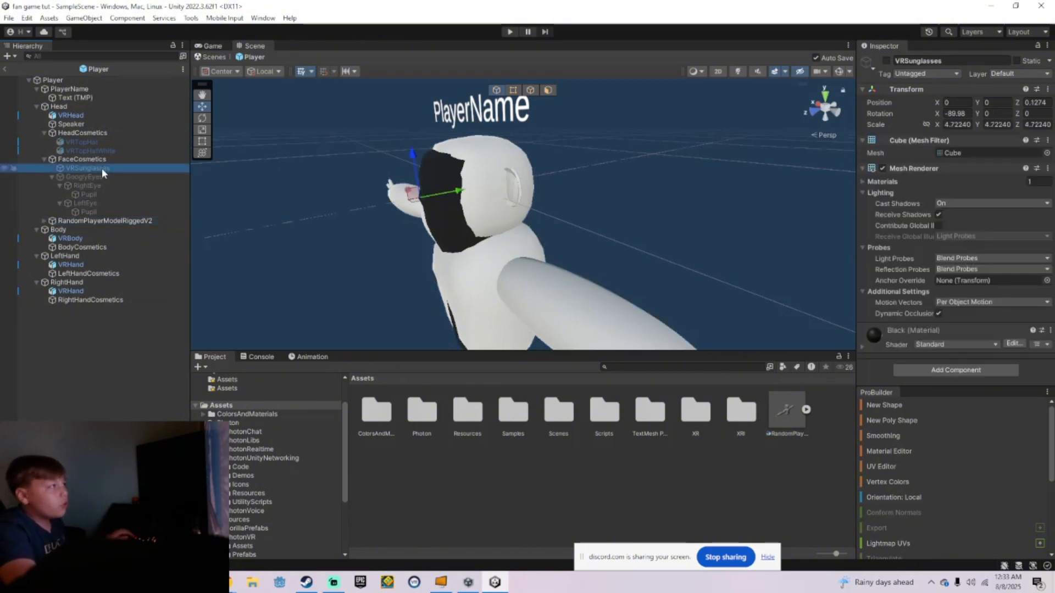
ctrl+click(106, 212)
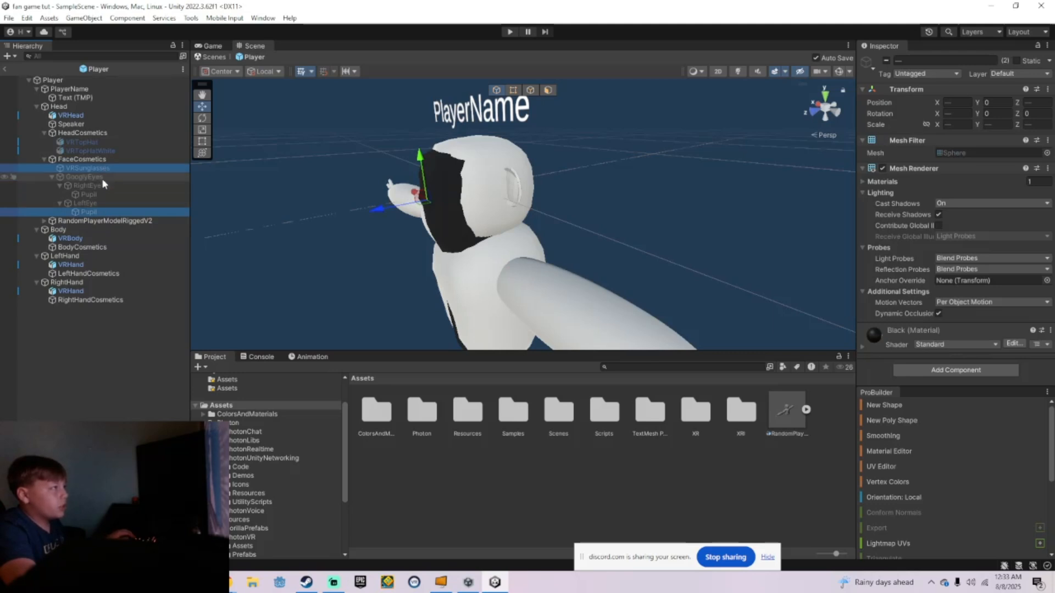
shift+click(104, 178)
right_click(108, 195)
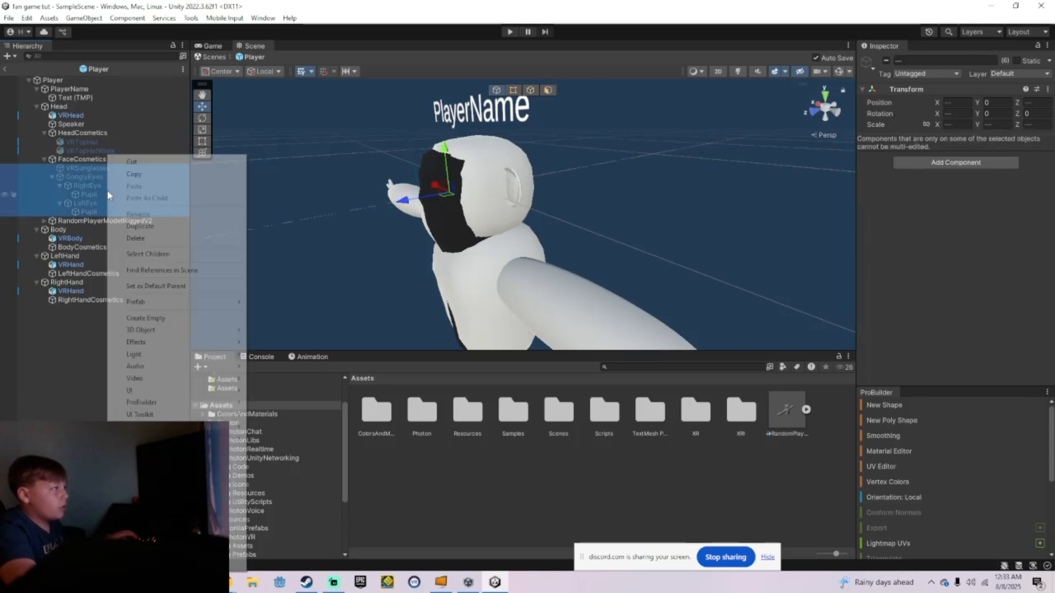
click(133, 237)
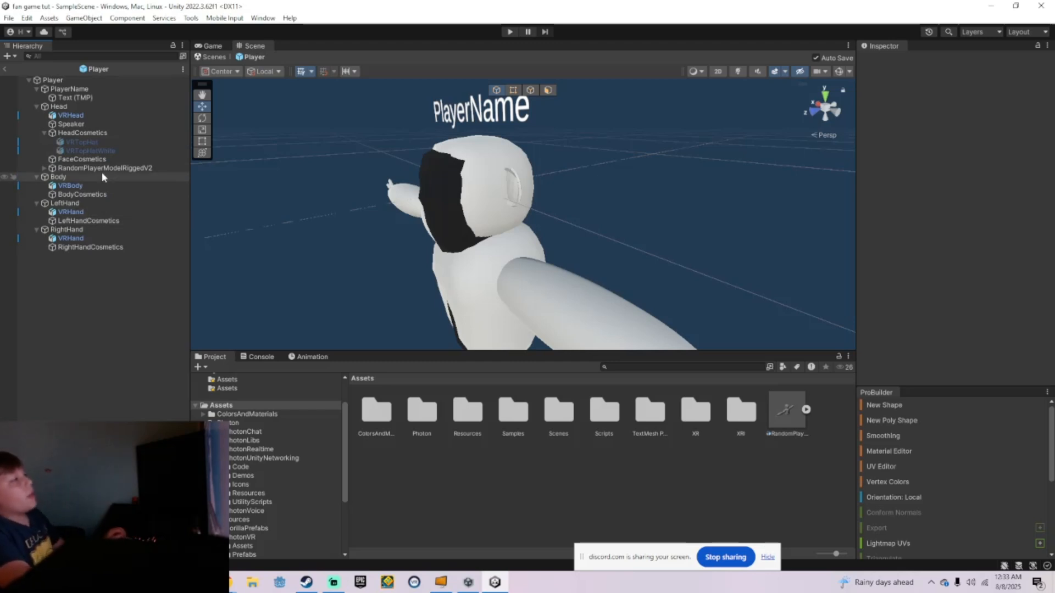
Step: Delete the default VRHead, VRBody and both VRHand objects from the Player prefab
click(87, 115)
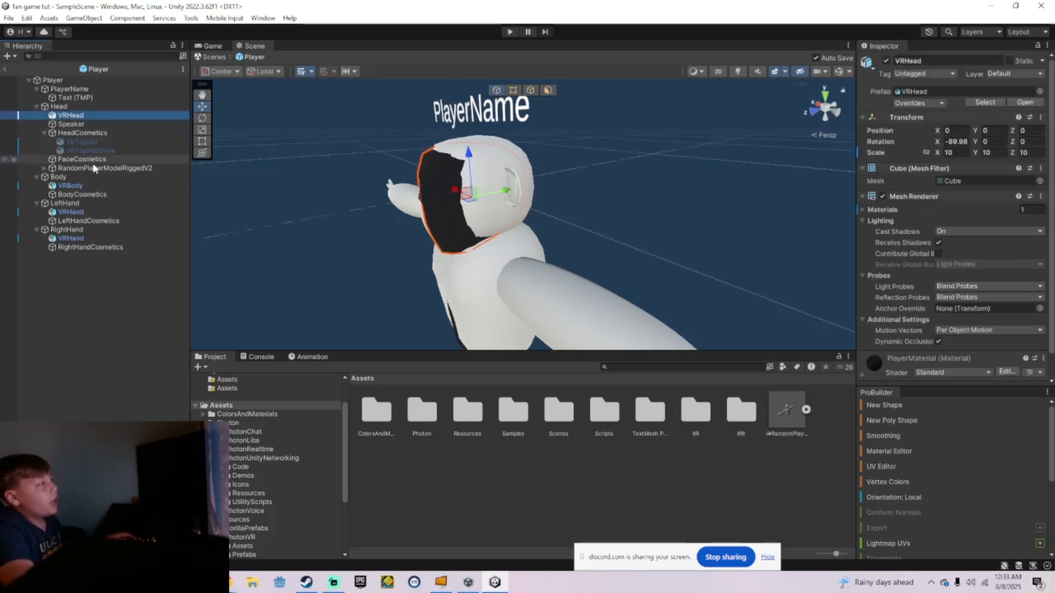
ctrl+click(88, 186)
ctrl+click(86, 212)
ctrl+click(85, 240)
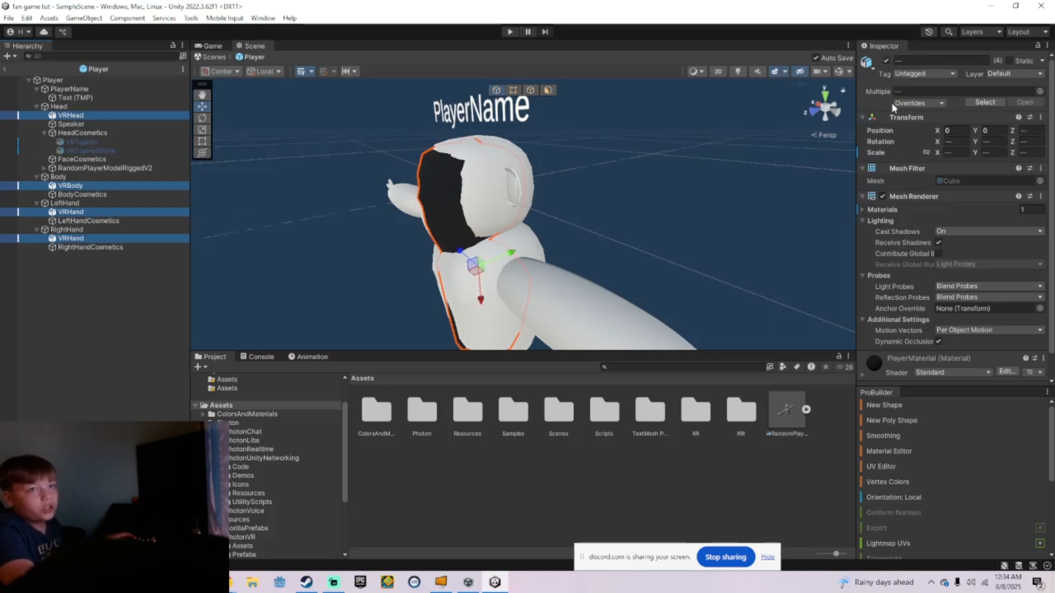
right_click(94, 240)
click(127, 249)
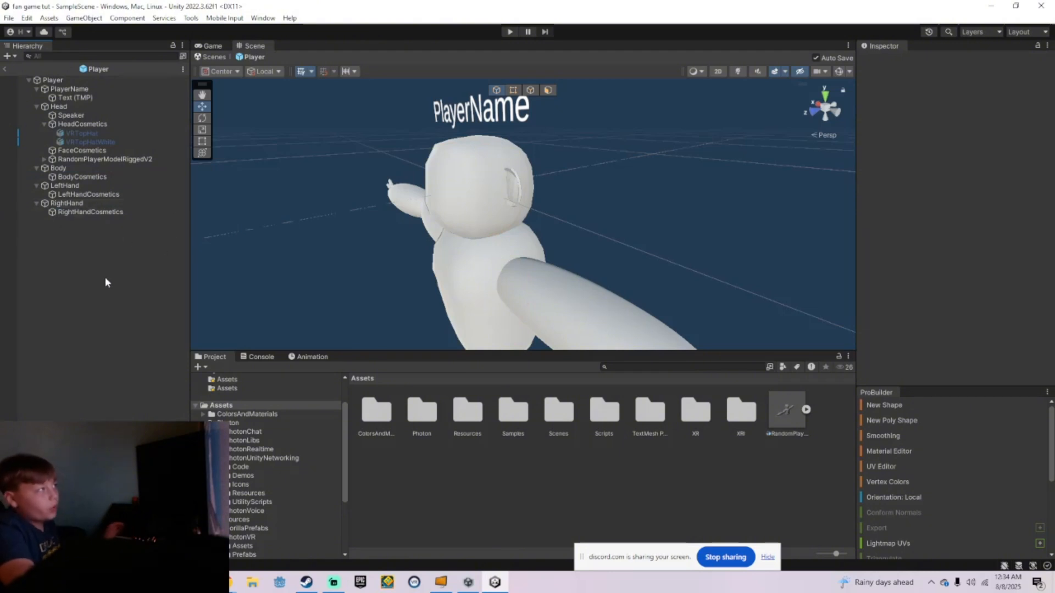
Step: Shrink the PlayerName text to about 0.337 scale and move it down to the front of the model's torso
right_drag(468, 256, 423, 223)
click(76, 81)
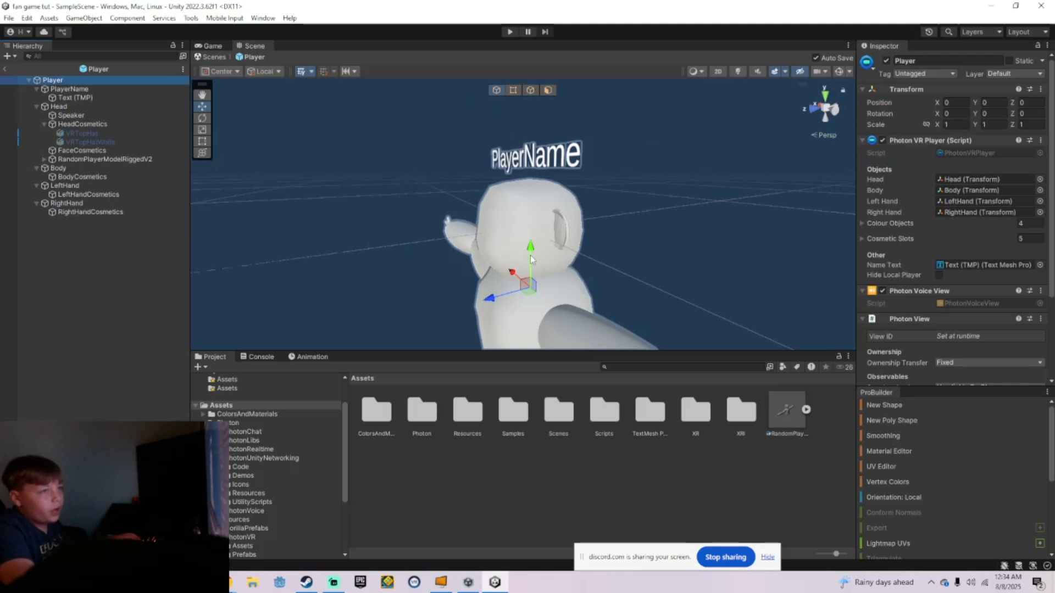
drag(531, 260, 561, 26)
right_drag(489, 209, 297, 161)
click(83, 97)
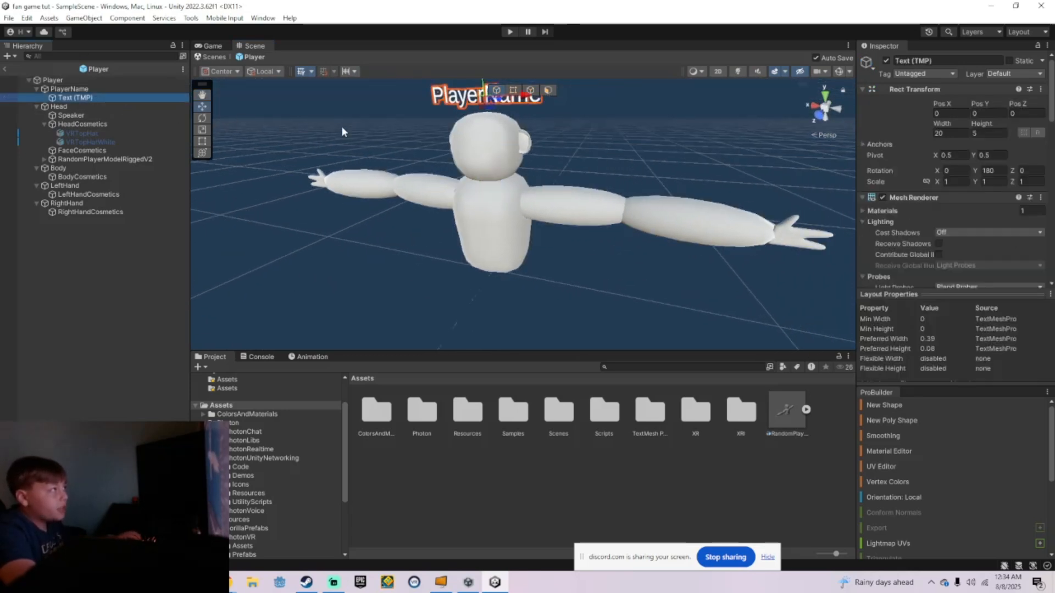
right_drag(434, 166, 438, 144)
drag(485, 93, 488, 187)
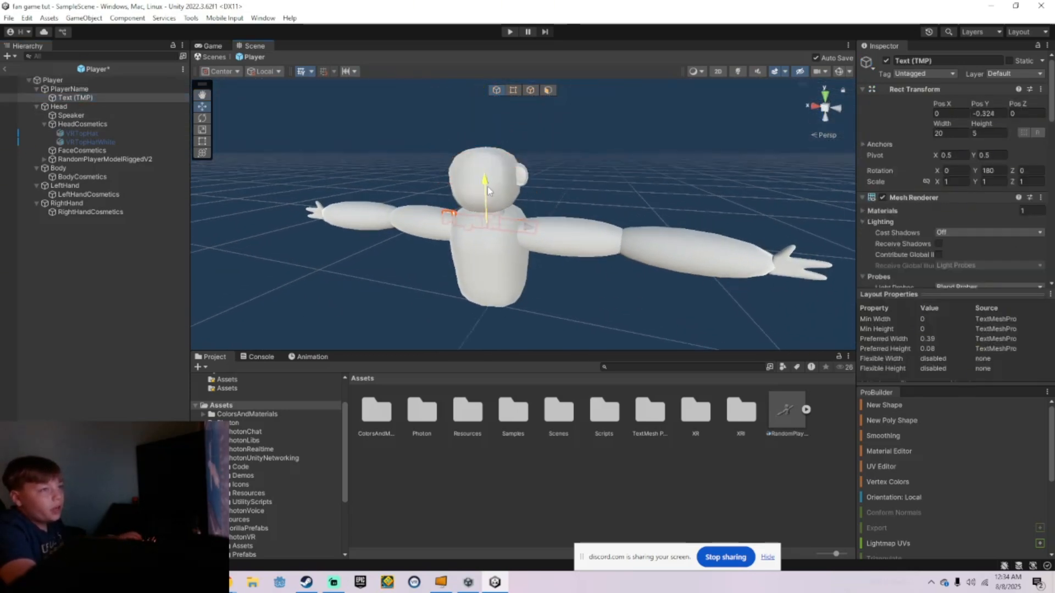
drag(496, 234, 448, 268)
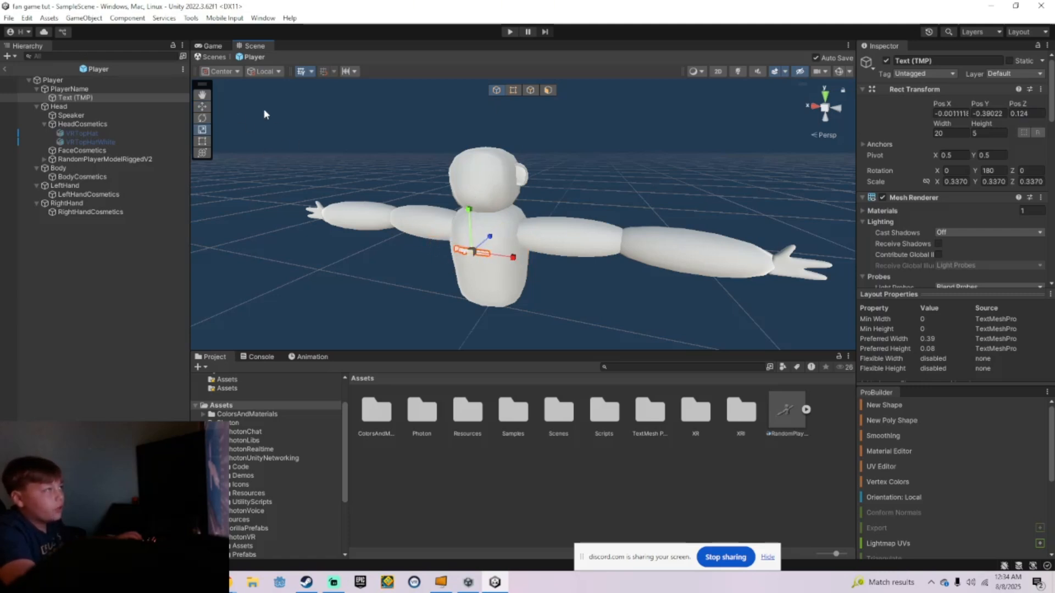
drag(517, 262, 527, 261)
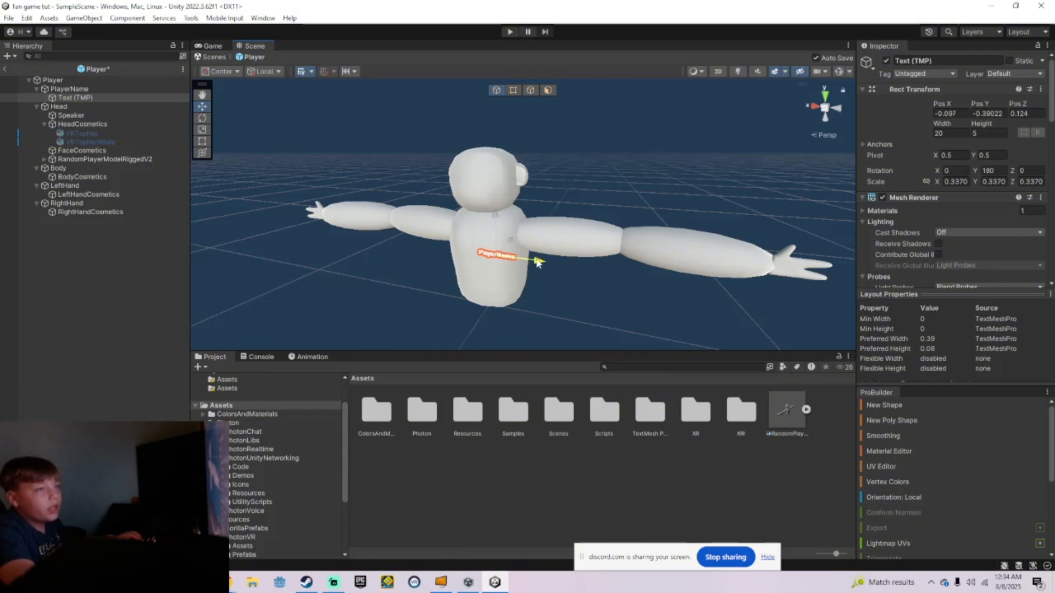
Step: Tilt the PlayerName text to 15.21 on X and fit it against the chest at about X -0.035, Y -0.326, Z 0.104
drag(487, 221, 767, 317)
mouse_move(468, 252)
mouse_down()
mouse_move(452, 256)
mouse_move(507, 240)
mouse_move(454, 265)
mouse_up()
key(e)
key(w)
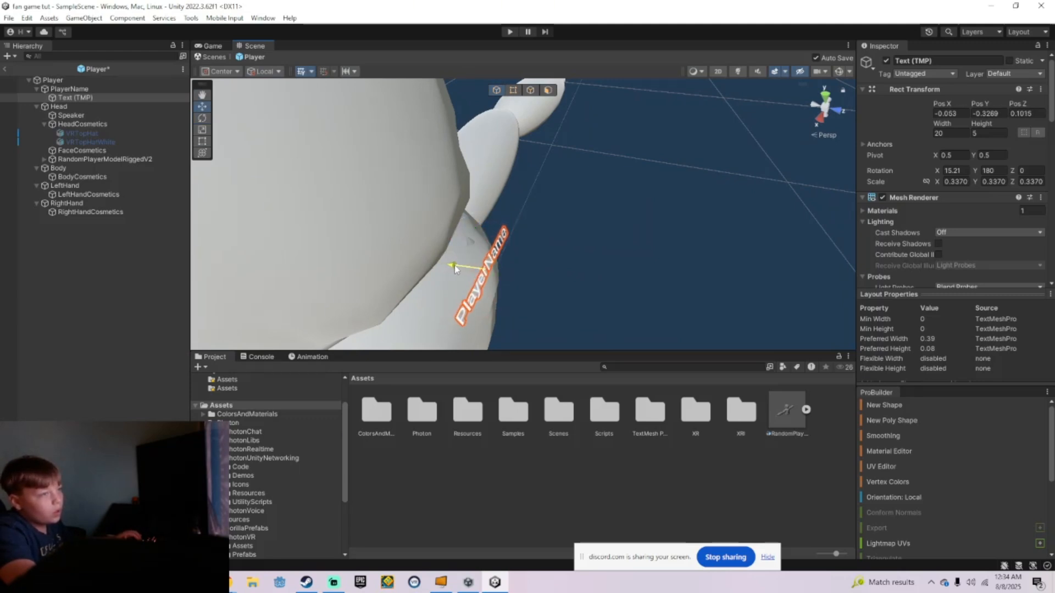
scroll(453, 266, down, 5)
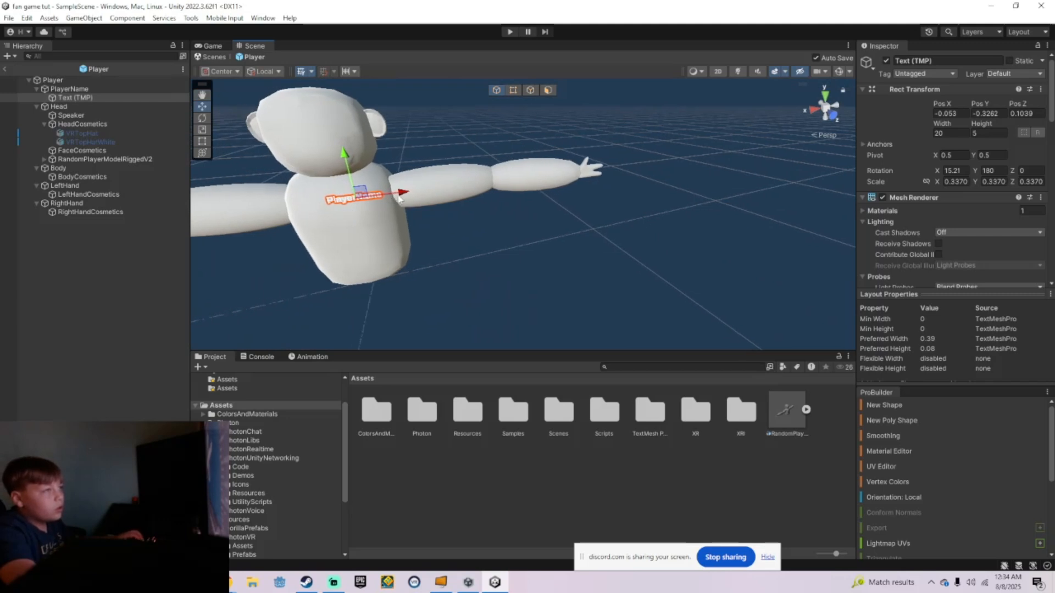
drag(394, 197, 401, 197)
alt+drag(401, 197, 346, 194)
scroll(309, 334, up, 3)
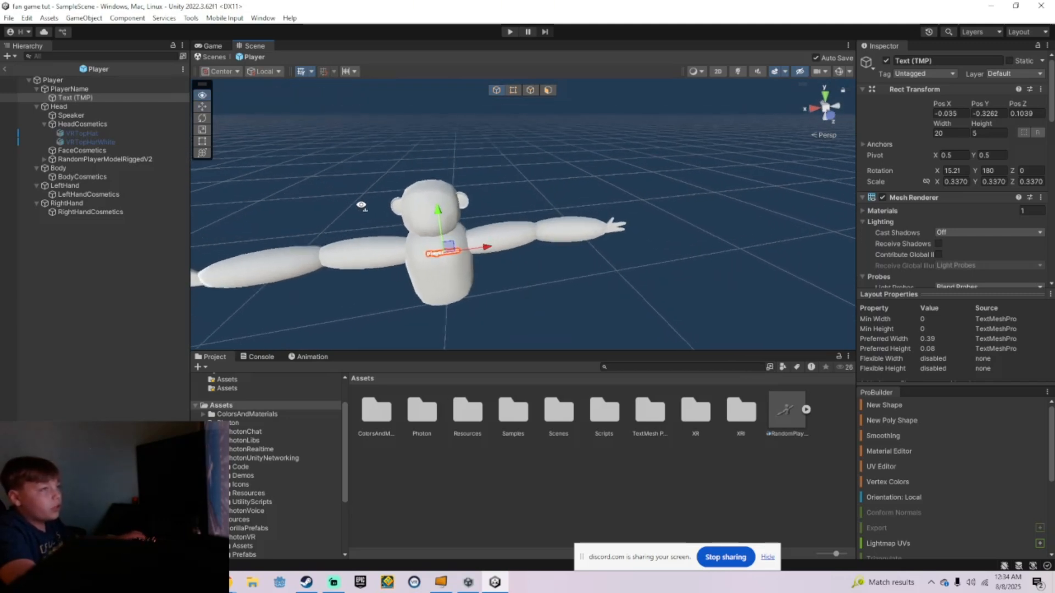
Step: Texture the player model from ColorsAndMaterials with the monkey-face material on the face, the fur material on the body and GRAY on the chest
click(239, 414)
drag(680, 480, 451, 175)
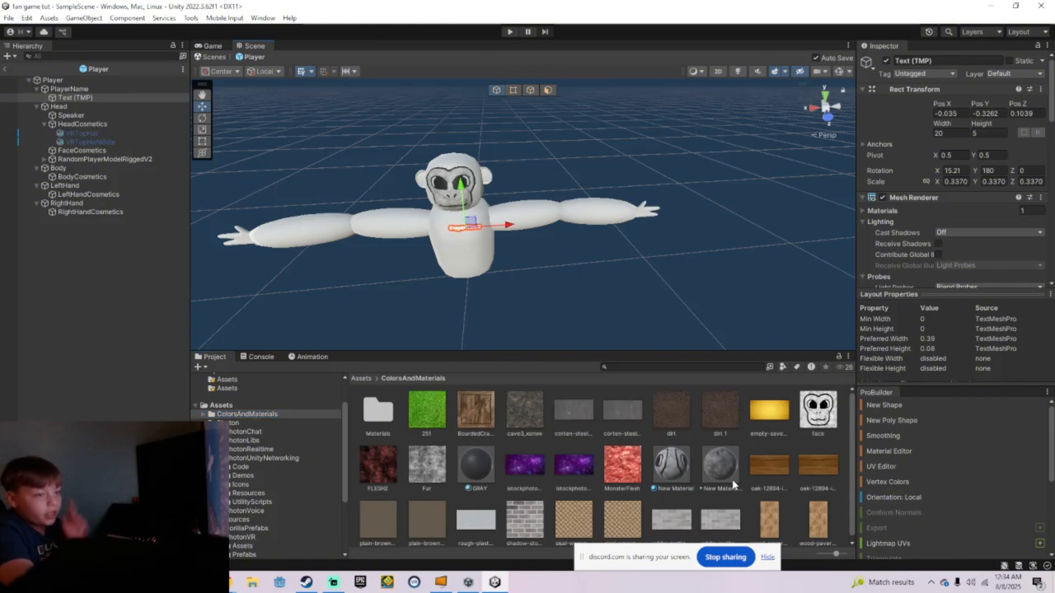
drag(733, 483, 455, 160)
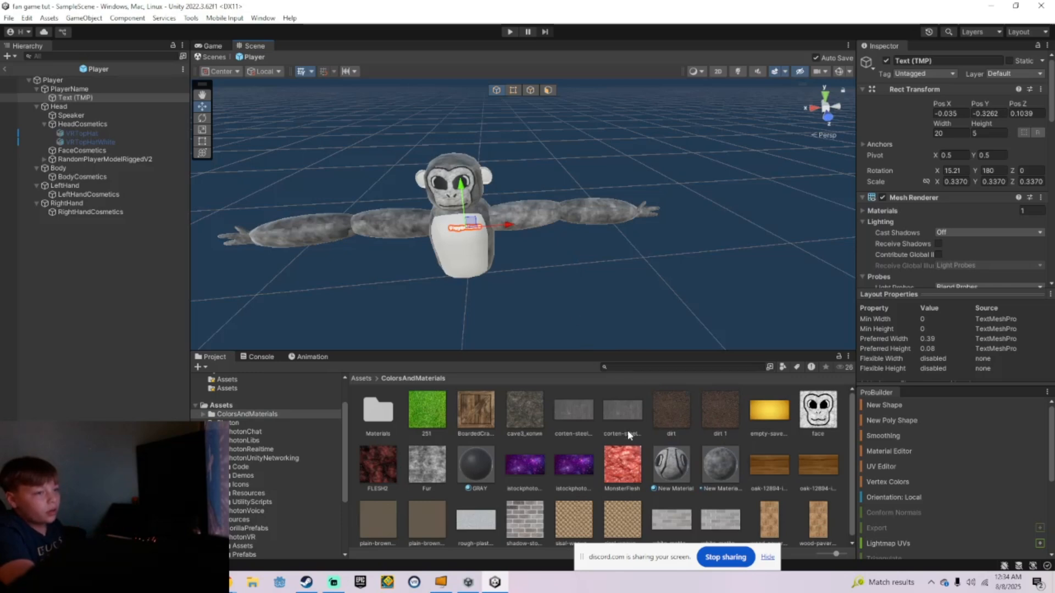
drag(477, 460, 576, 309)
scroll(581, 329, up, 5)
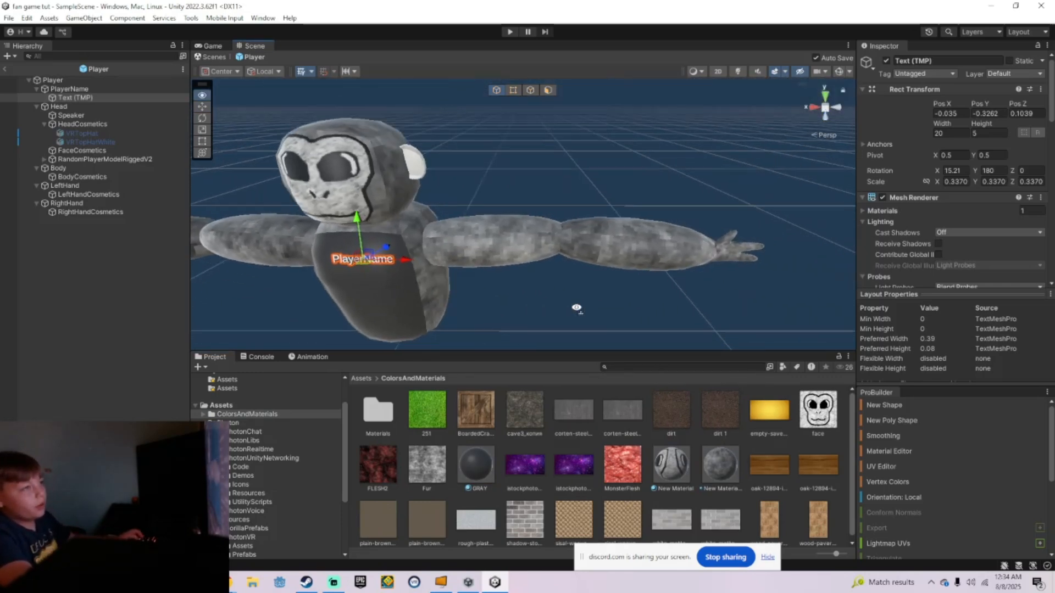
scroll(576, 308, down, 5)
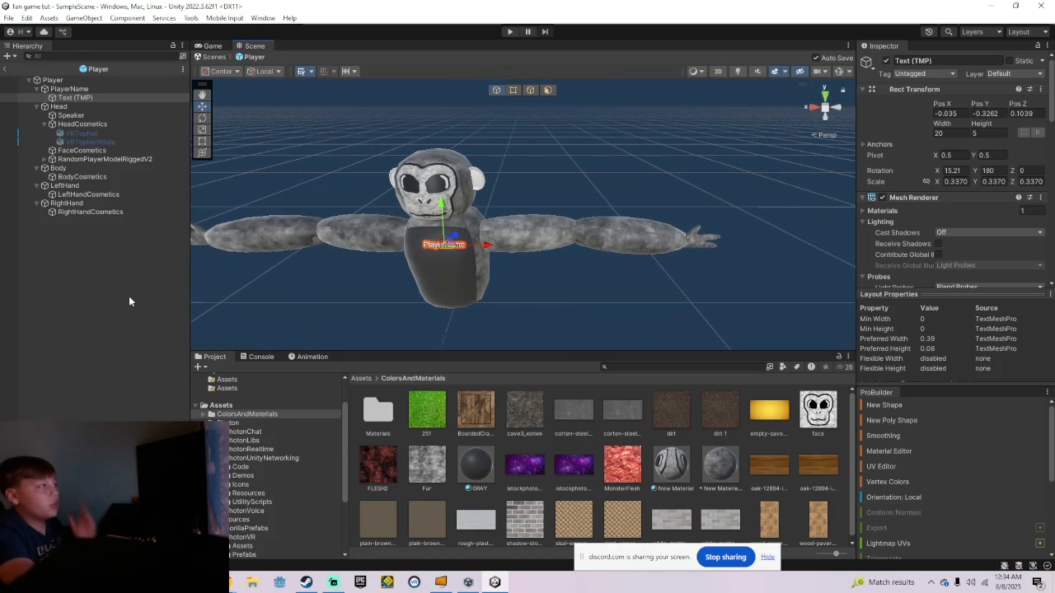
Step: Import the FastIKFabric (1) script from Downloads into the project's Assets folder
click(234, 407)
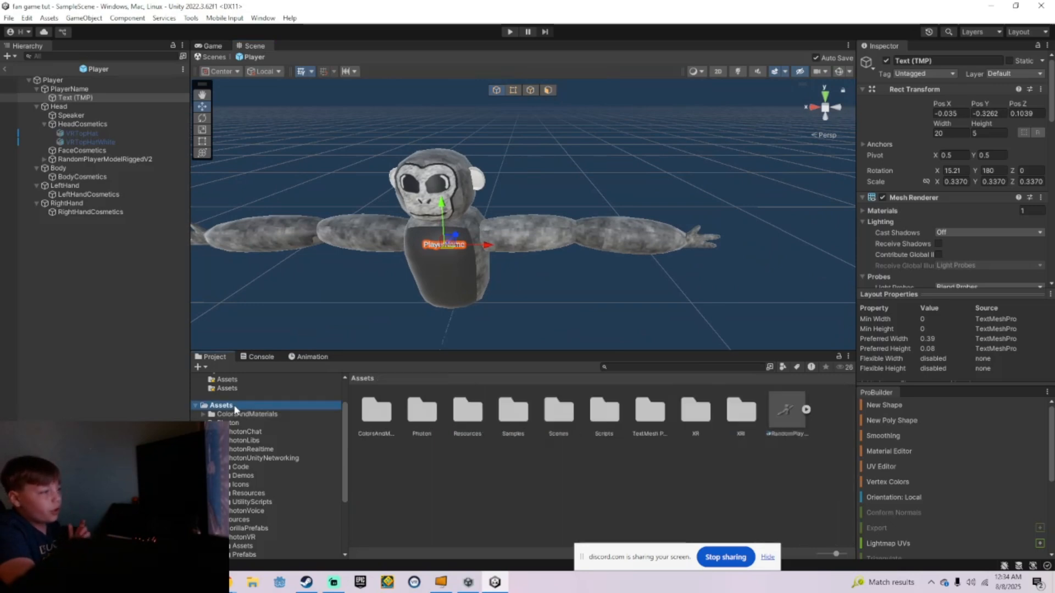
right_click(498, 479)
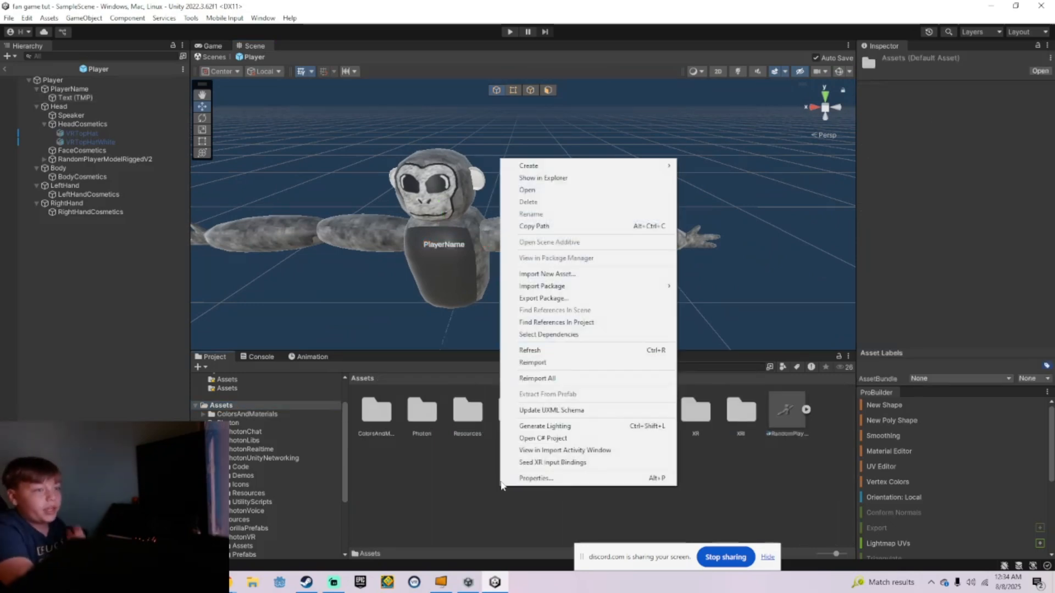
click(566, 273)
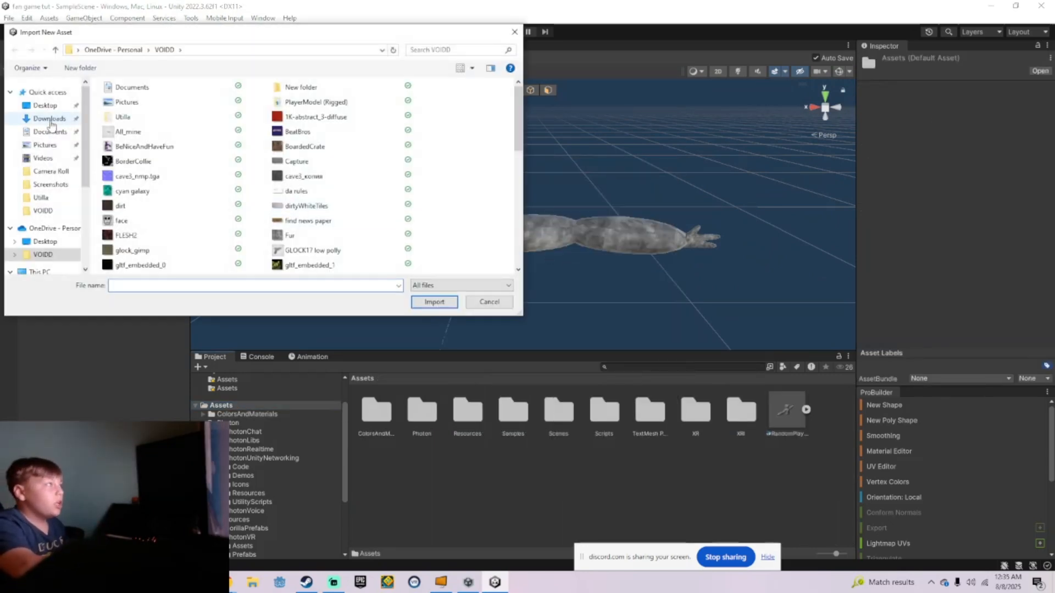
click(79, 120)
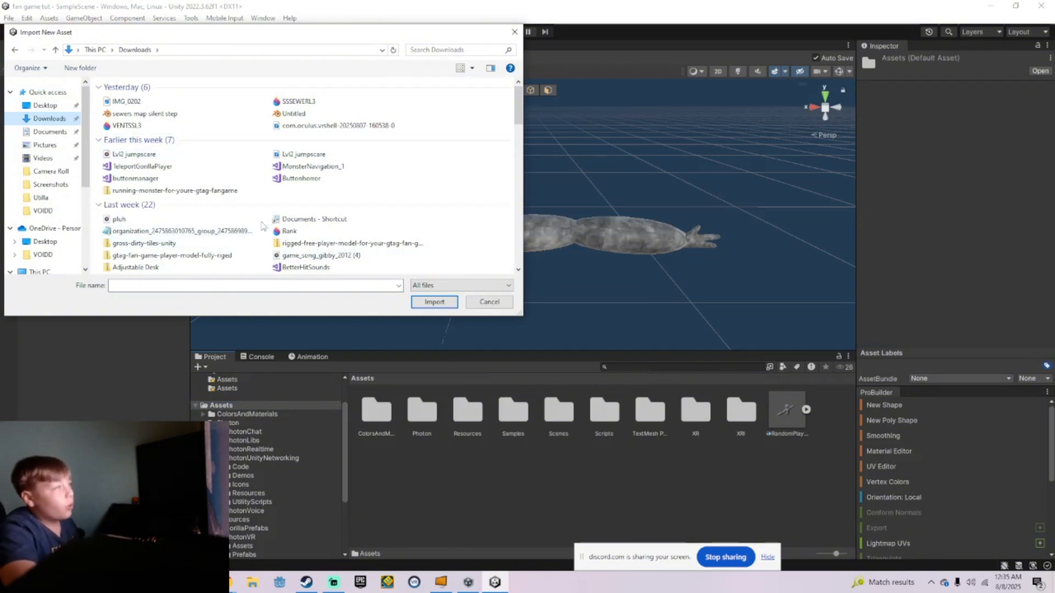
scroll(181, 217, down, 1)
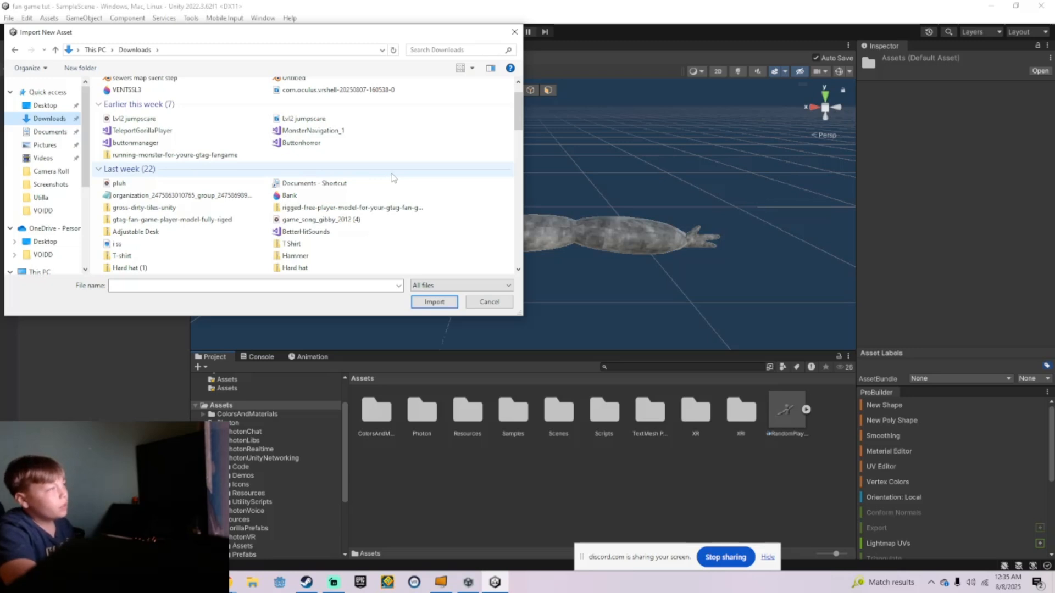
scroll(391, 212, down, 1)
scroll(354, 220, up, 2)
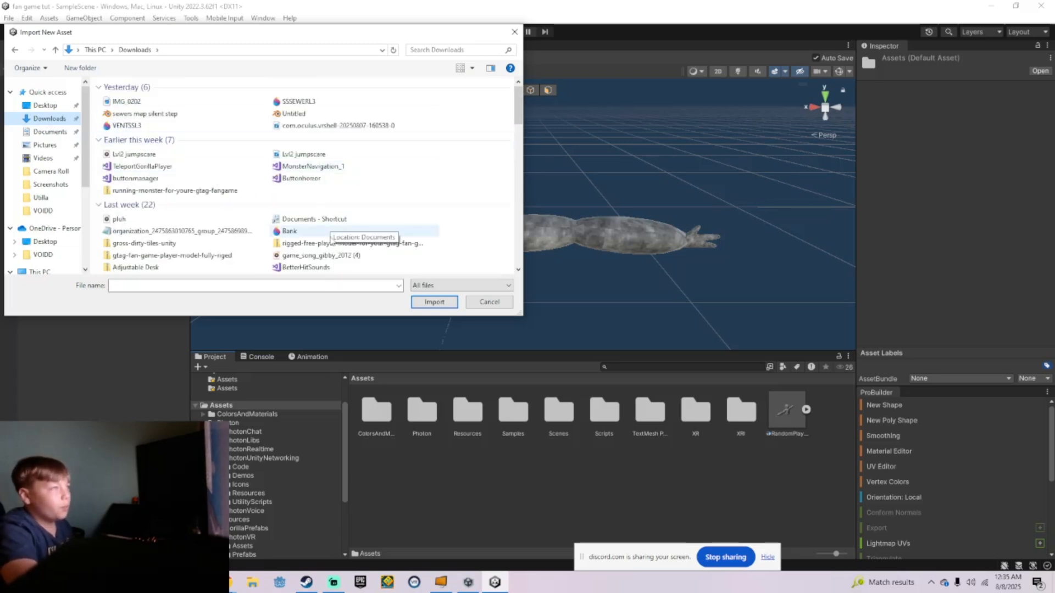
scroll(332, 238, down, 2)
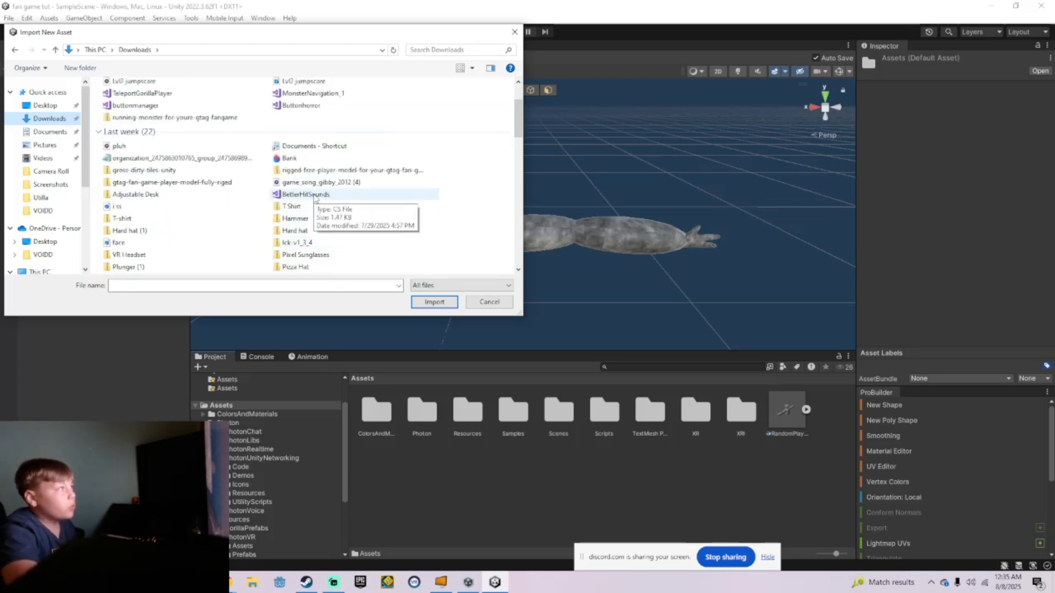
scroll(346, 220, down, 3)
scroll(367, 231, down, 2)
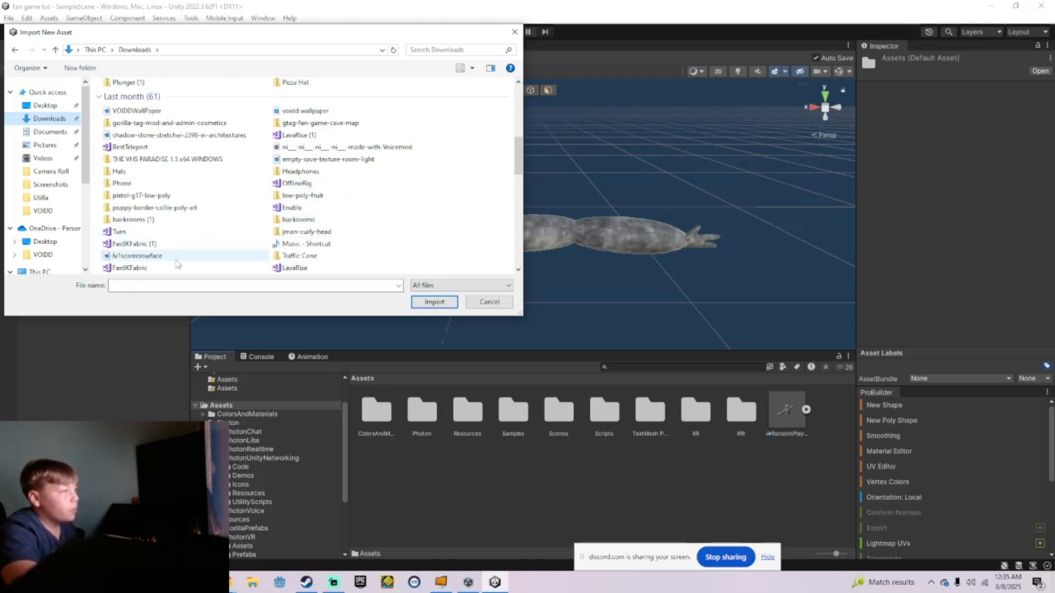
click(237, 244)
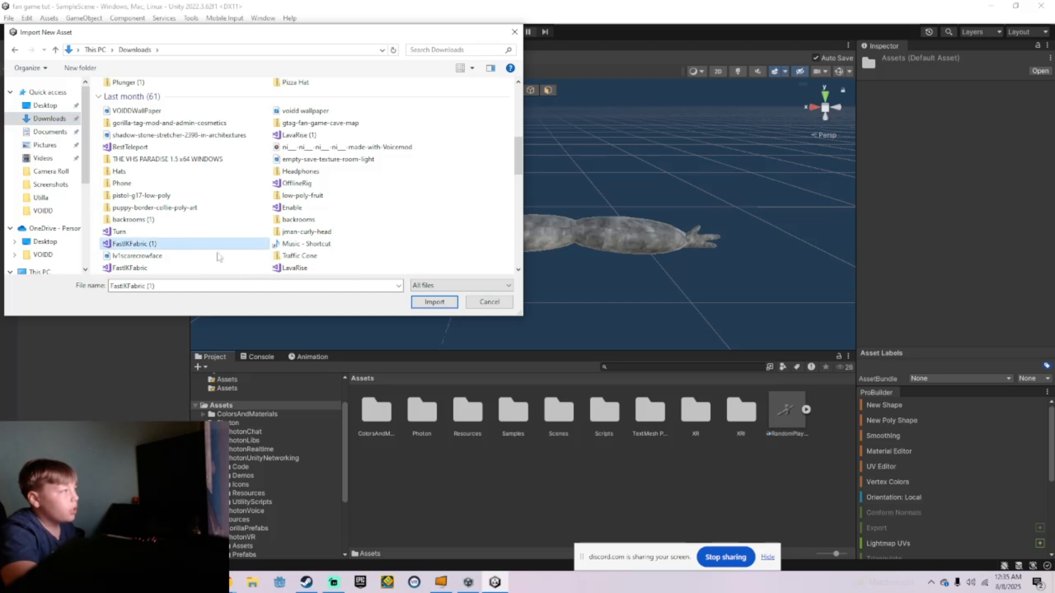
click(418, 304)
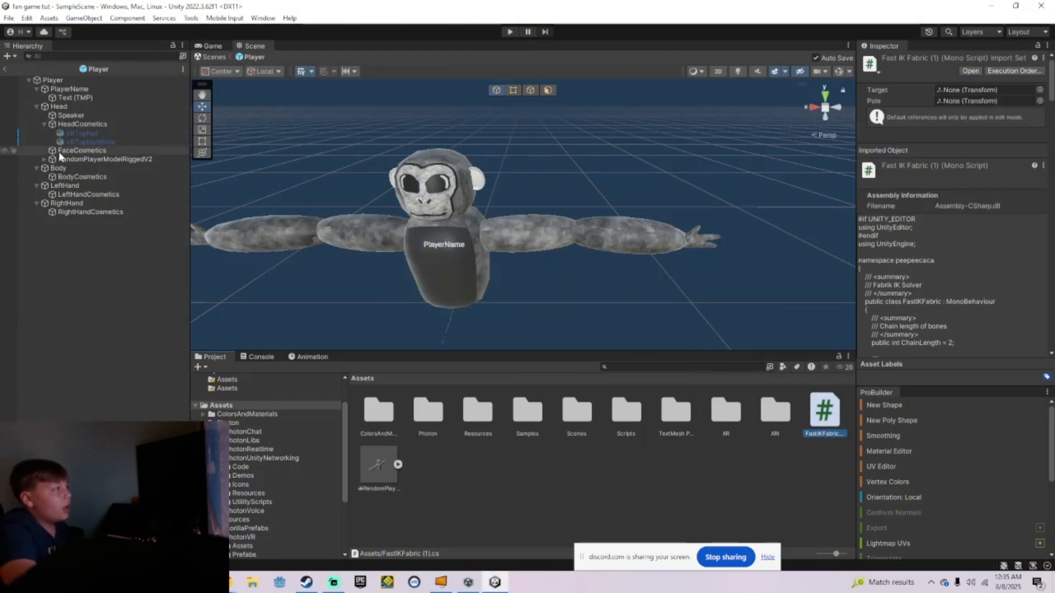
Step: Expand the RandomPlayerModelRiggedV2 bone hierarchy through both shoulders and arms down to Hand.L and Hand.R
click(44, 159)
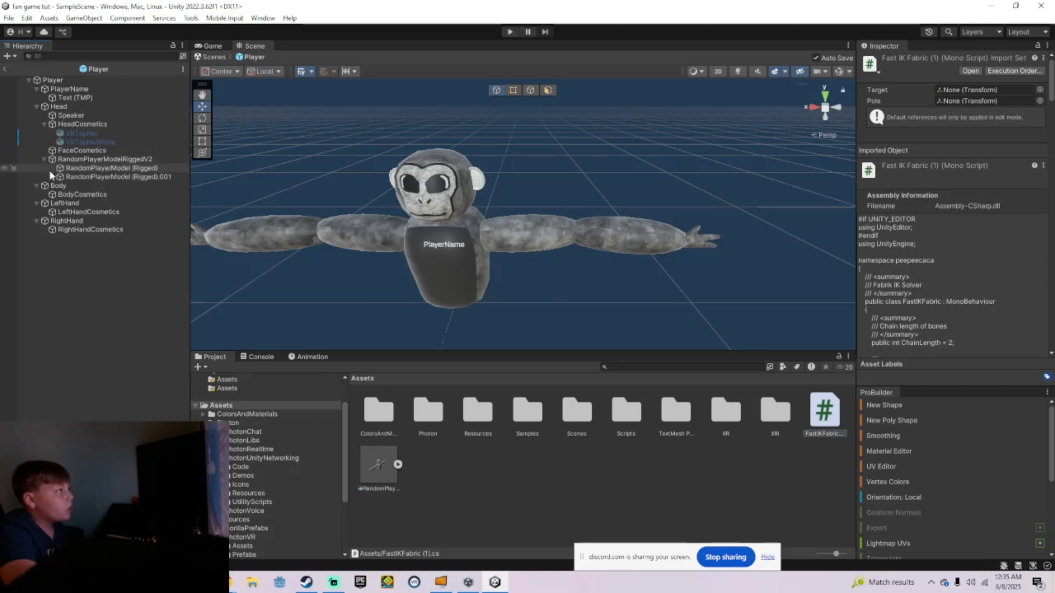
click(52, 177)
click(60, 185)
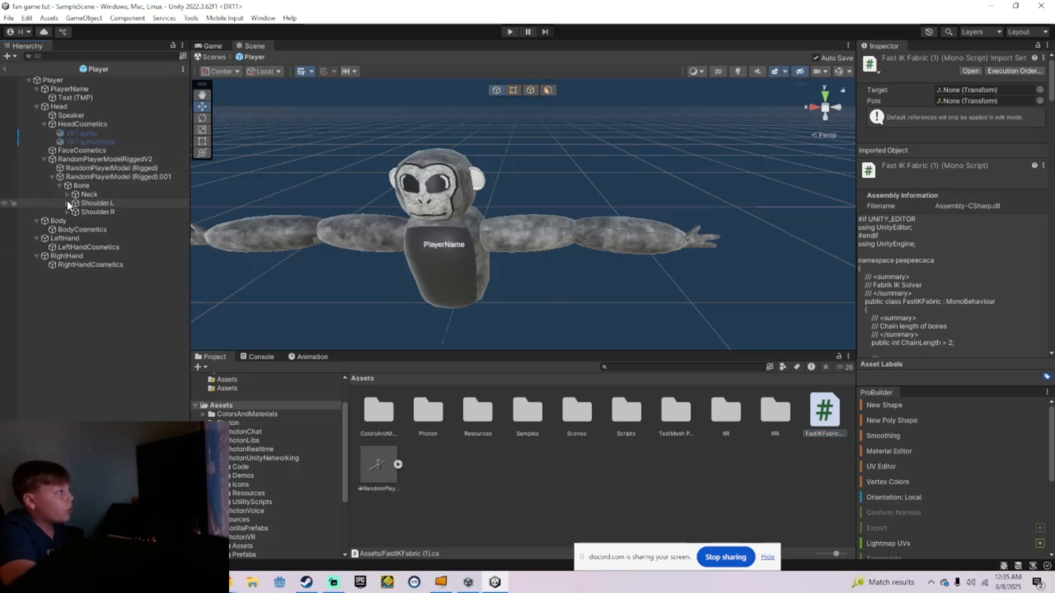
click(68, 203)
click(75, 212)
click(83, 220)
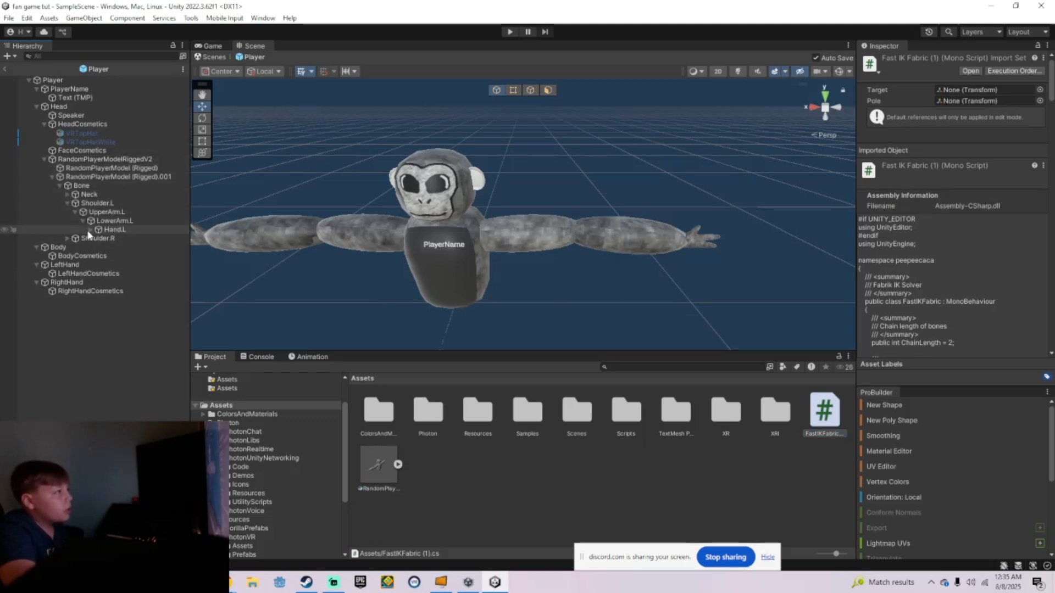
click(68, 238)
click(75, 247)
click(83, 256)
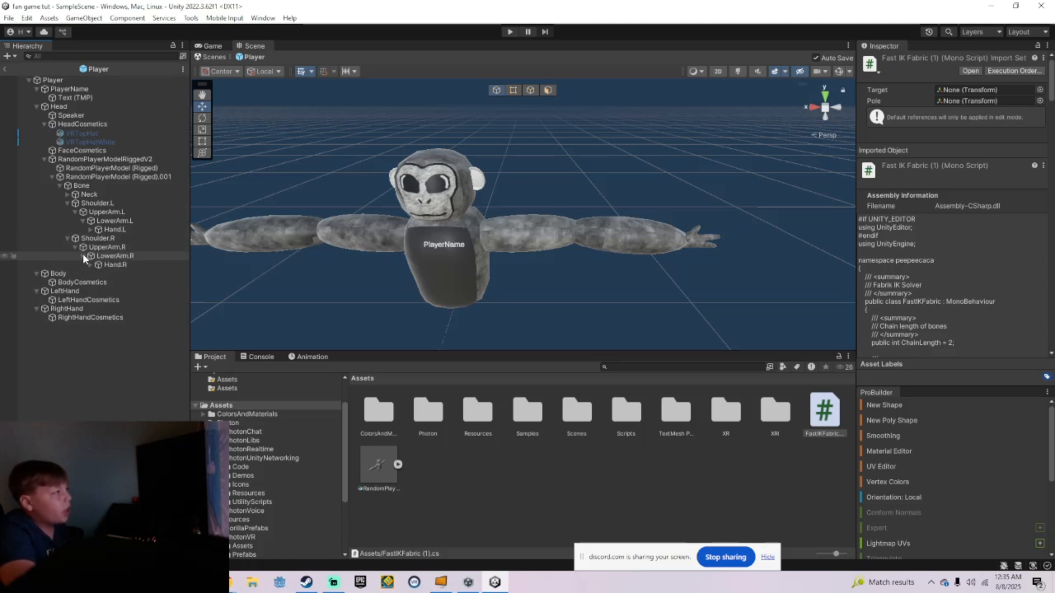
click(90, 264)
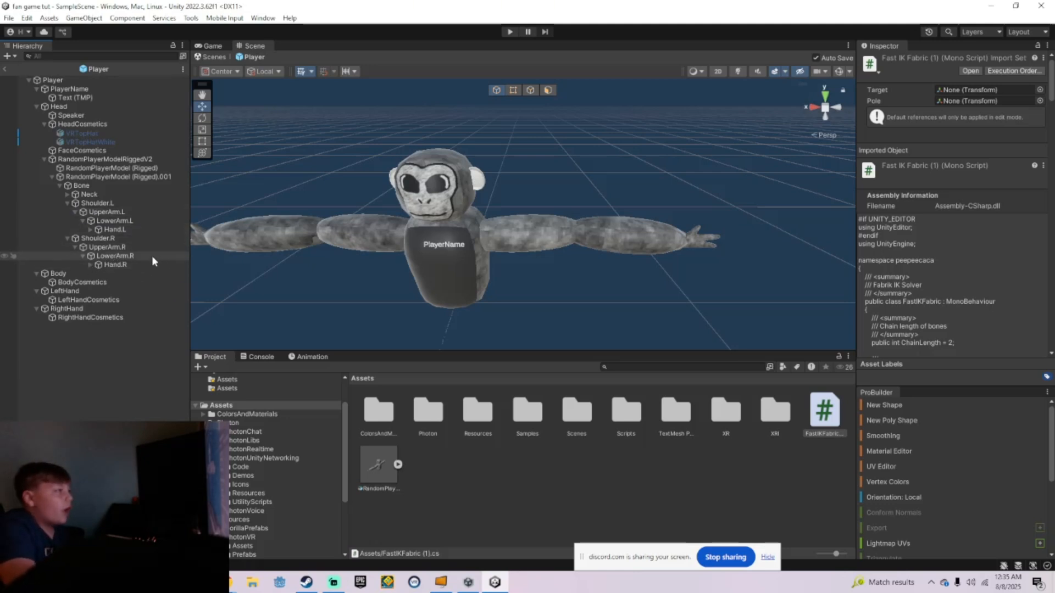
Step: Add the FastIKFabric script to both the Hand.L and Hand.R bones
click(138, 266)
key(a)
right_drag(284, 258, 316, 243)
key(w)
key(s)
key(w)
key(s)
ctrl+click(140, 229)
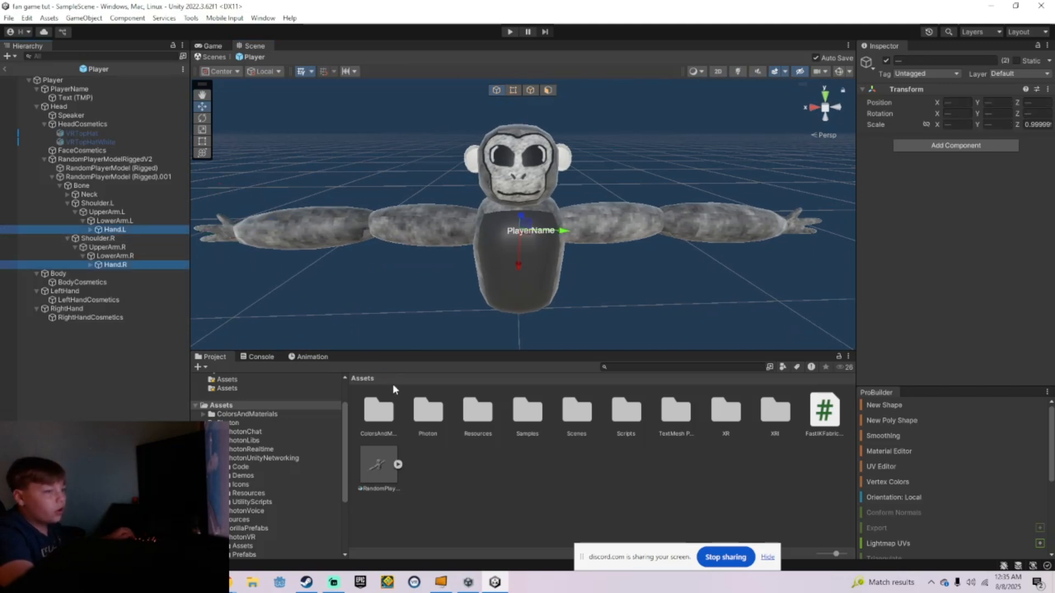
drag(796, 416, 941, 226)
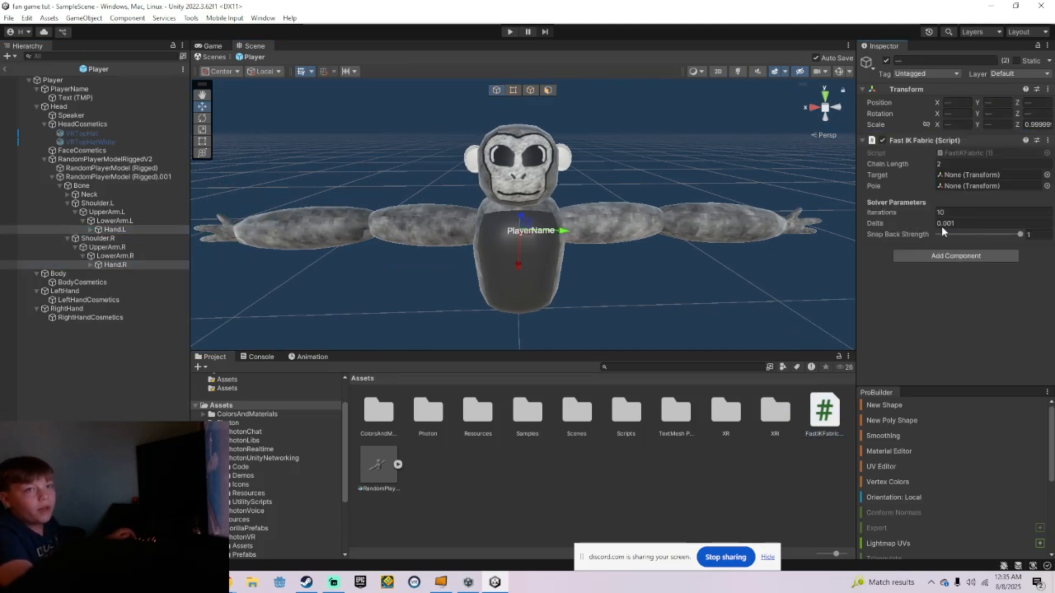
Step: Assign LeftHand as the Target and UpperArm.L as the Pole of Hand.L's Fast IK Fabric component
click(113, 230)
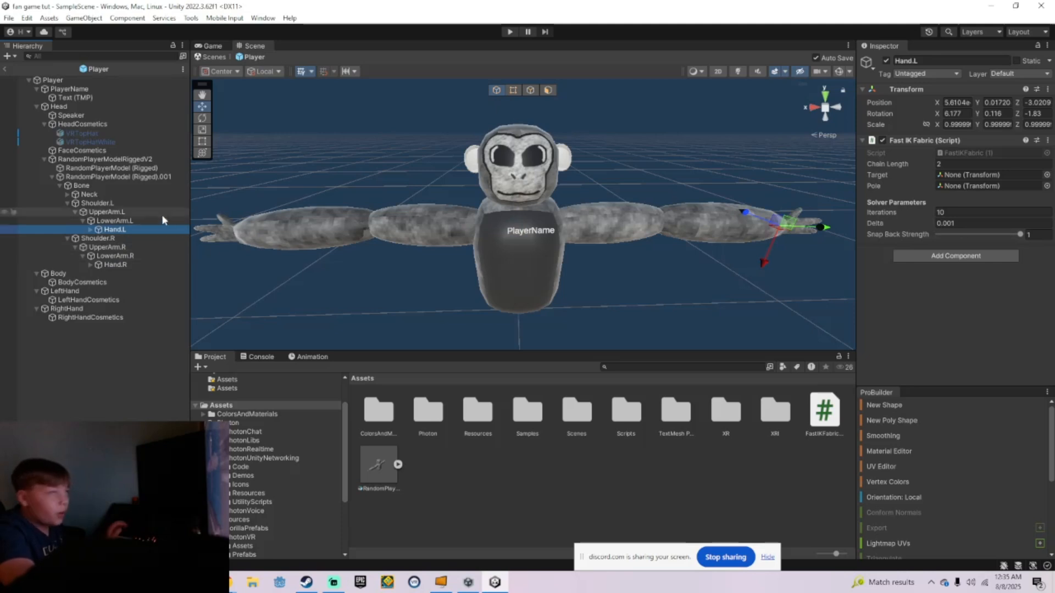
right_drag(725, 255, 641, 287)
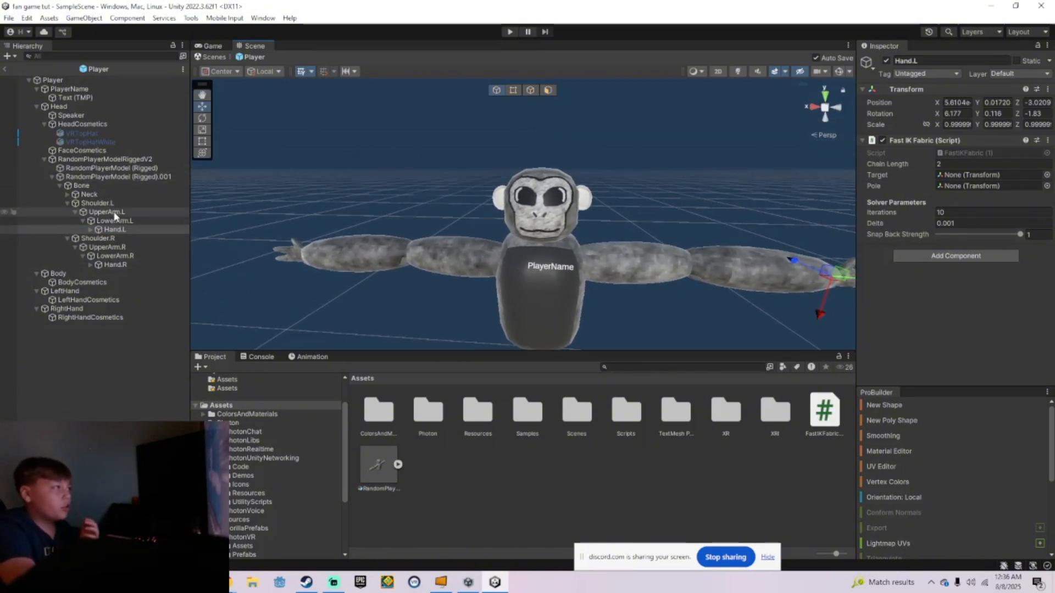
drag(114, 213, 966, 339)
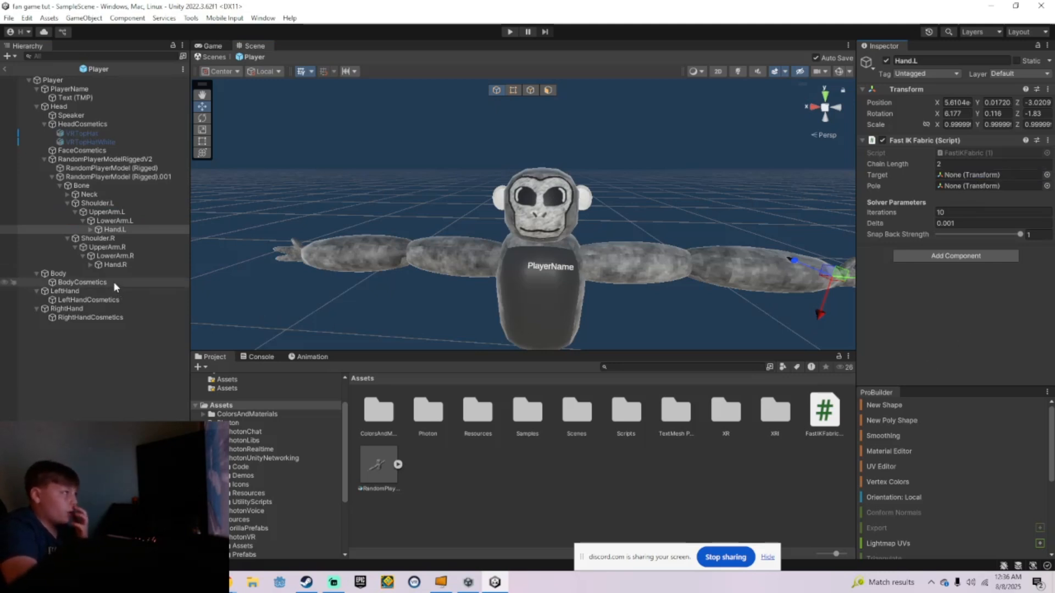
drag(73, 288, 966, 176)
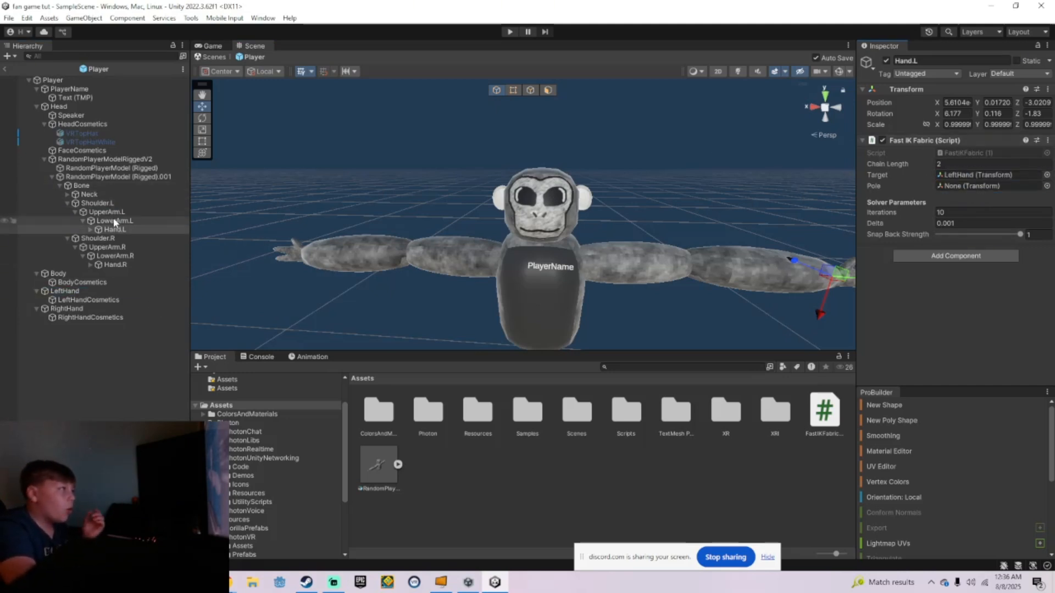
drag(777, 238, 959, 190)
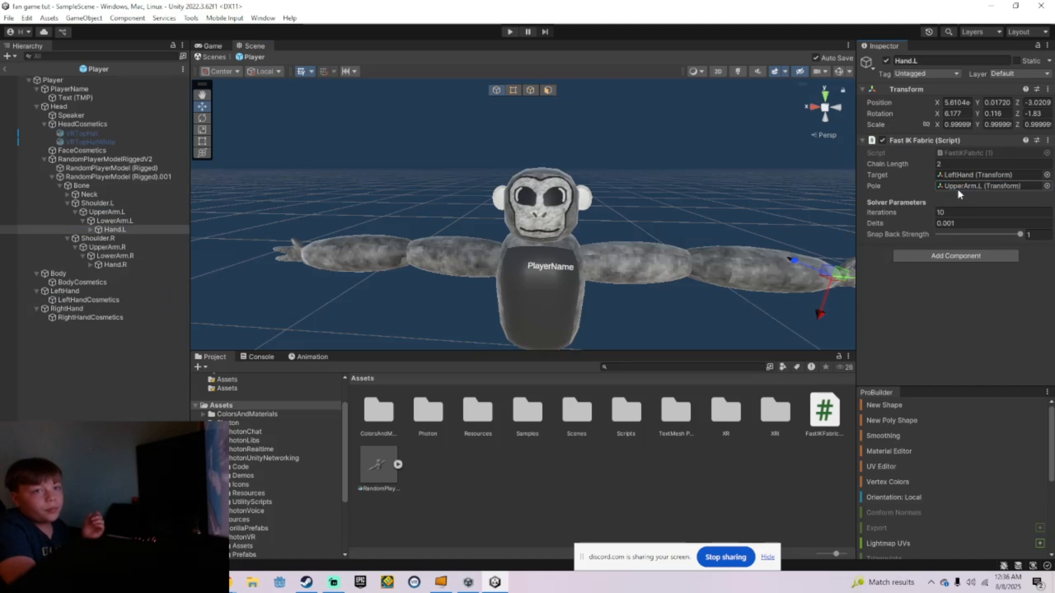
Step: Assign RightHand as the Target and UpperArm.R as the Pole of Hand.R's Fast IK Fabric component
click(115, 264)
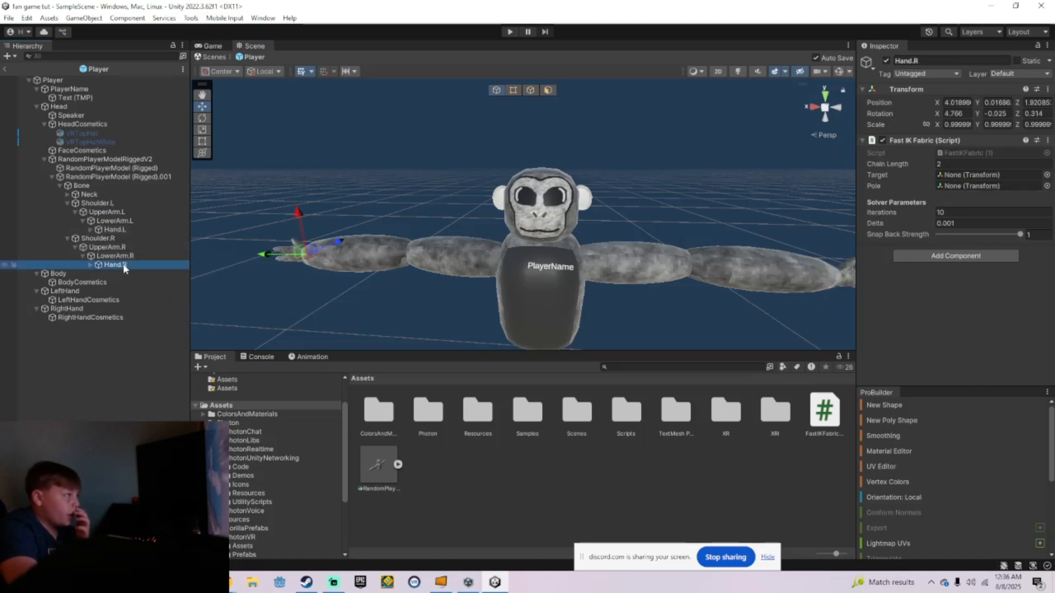
drag(77, 309, 969, 176)
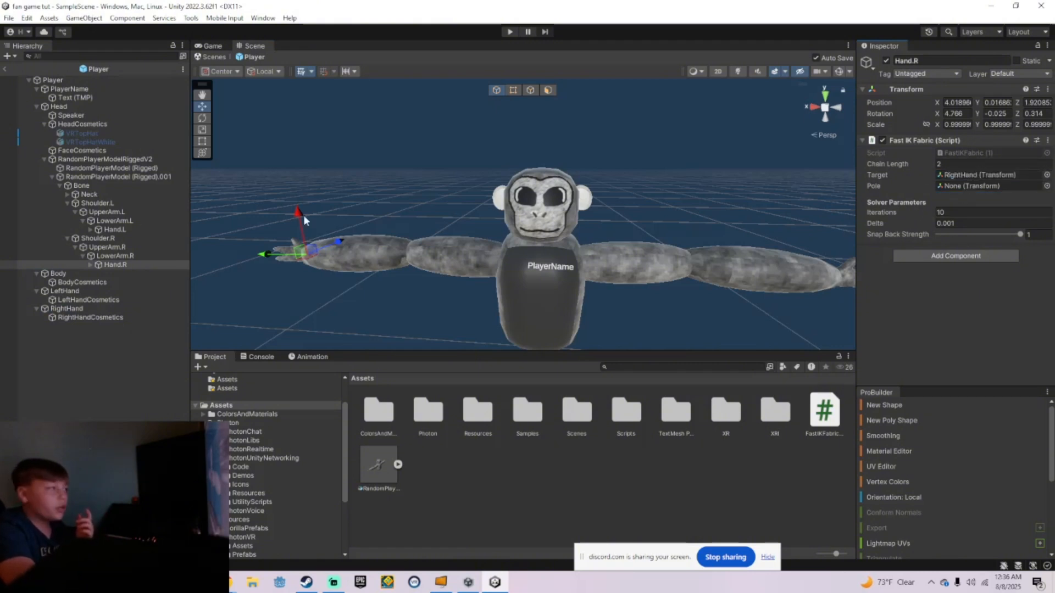
drag(117, 248, 954, 188)
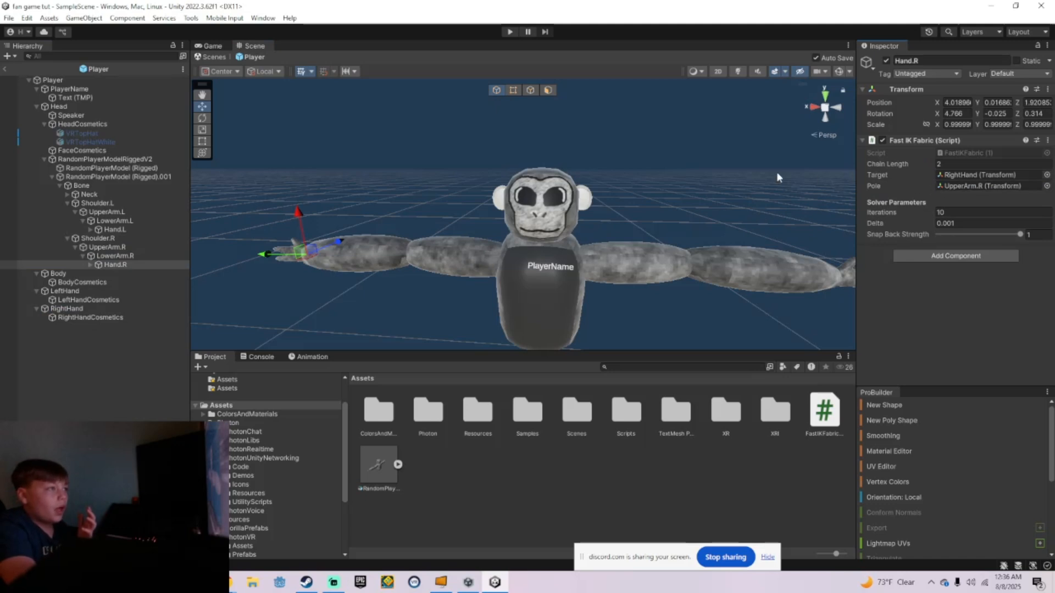
Step: Save the Player prefab and turn on the scene gizmos
click(9, 19)
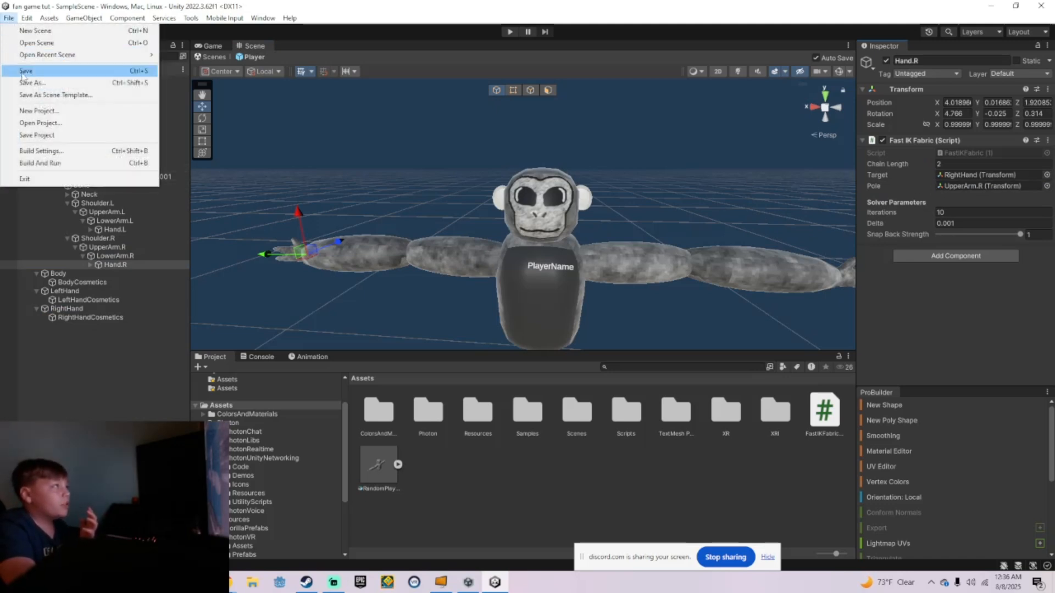
click(22, 70)
click(839, 72)
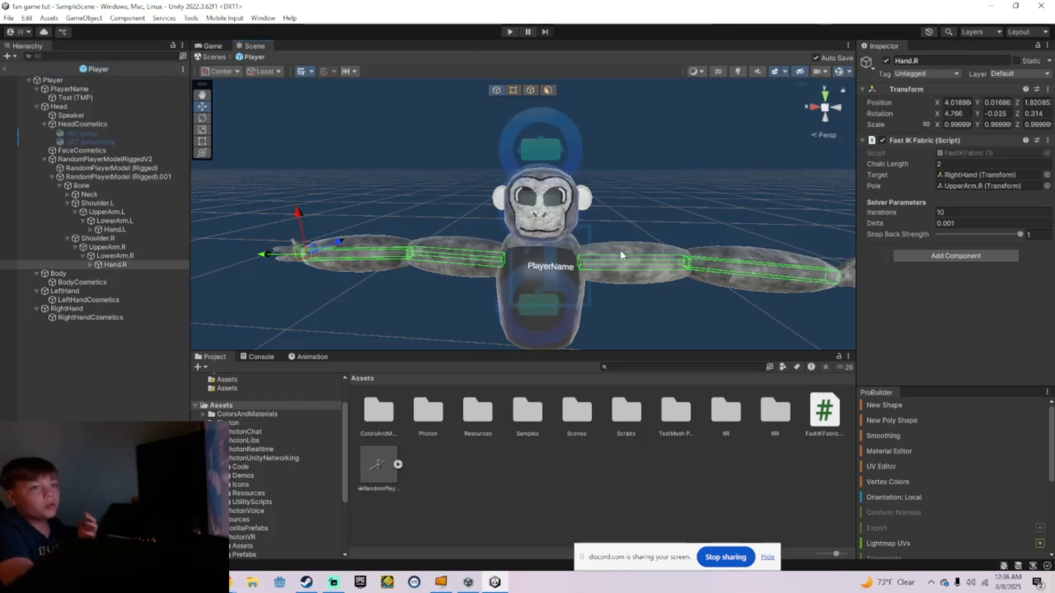
alt+drag(623, 255, 601, 275)
Step: Leave the Player prefab and save SampleScene
click(6, 69)
click(8, 17)
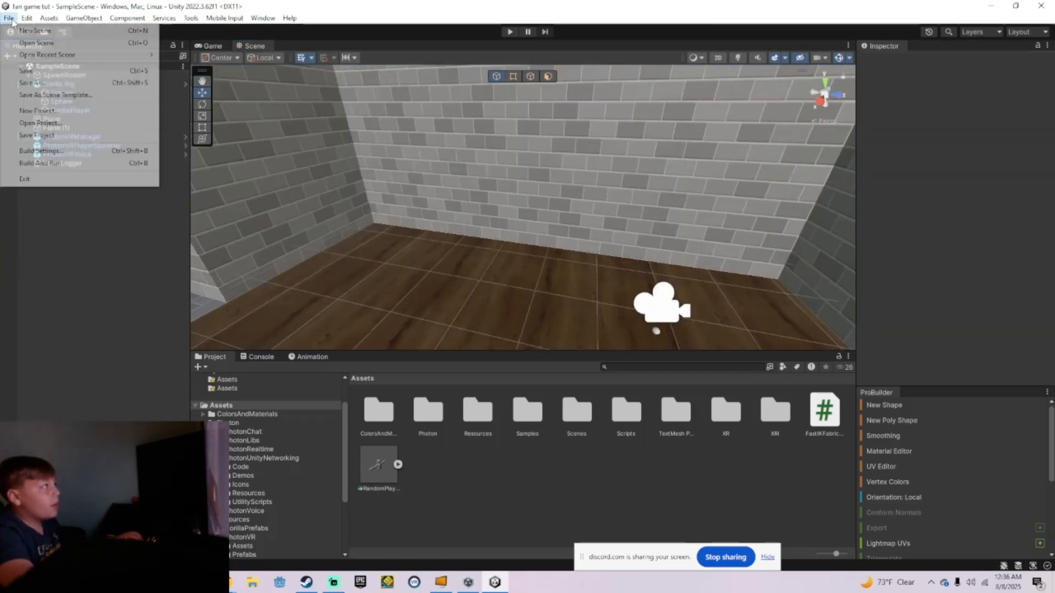
click(22, 71)
Step: Disable the Mesh Renderer on both Sphere objects under Gorilla Rig
alt+drag(469, 193, 491, 208)
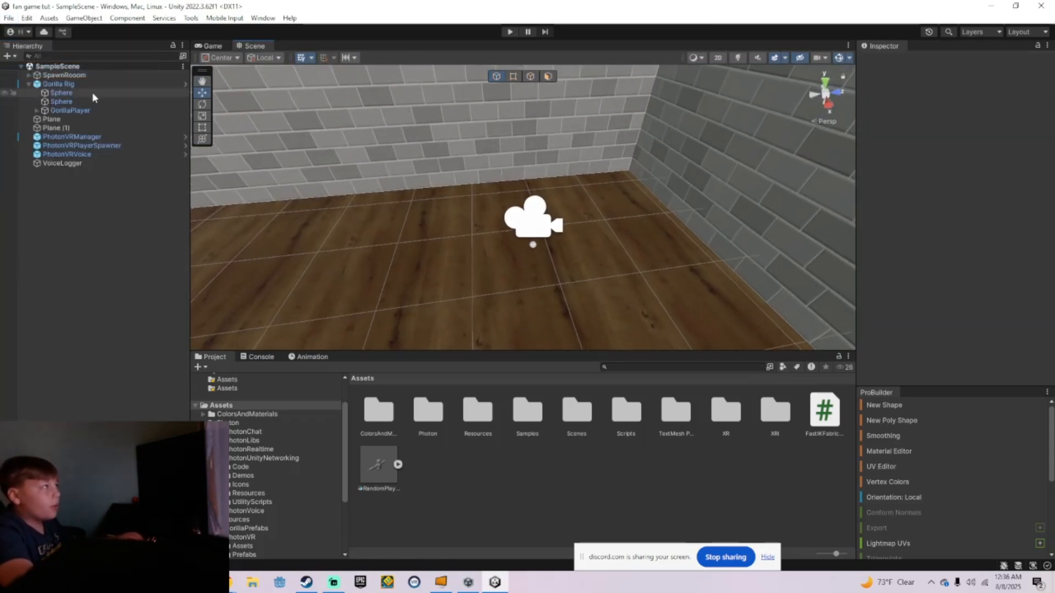
click(83, 94)
shift+click(84, 102)
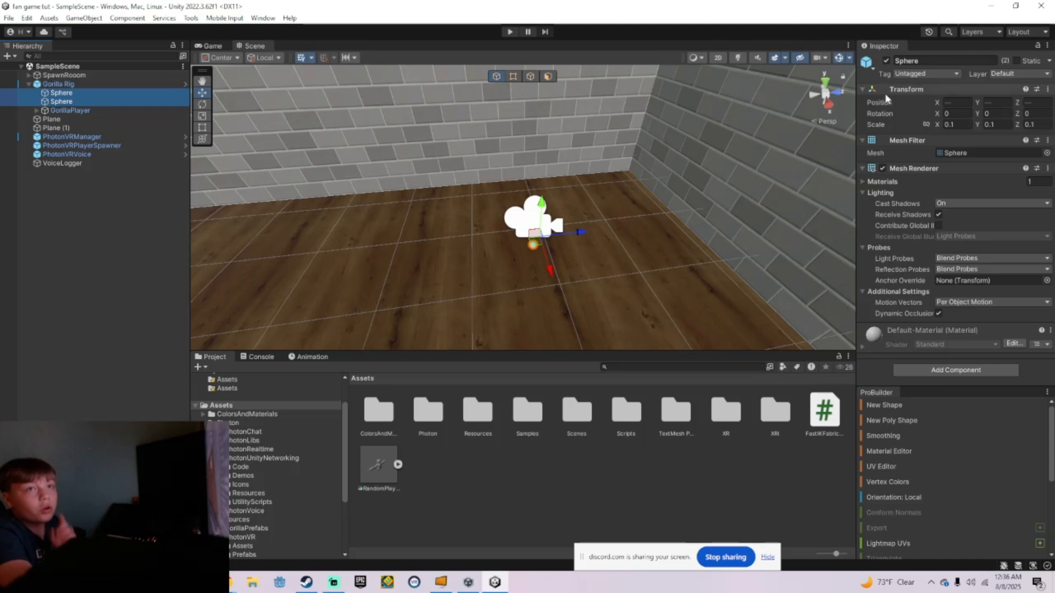
right_click(892, 166)
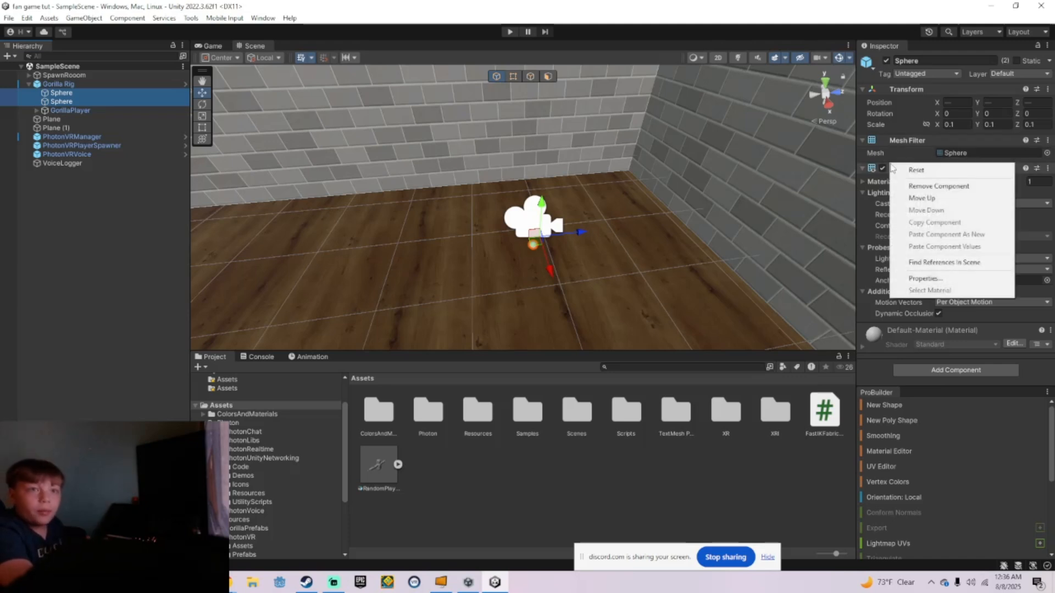
click(884, 156)
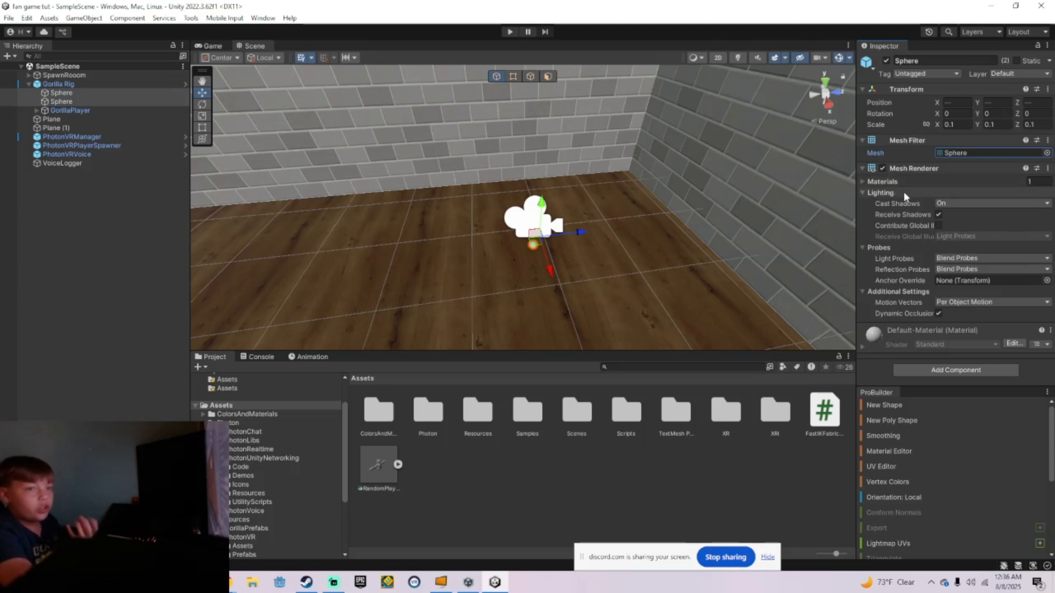
click(883, 169)
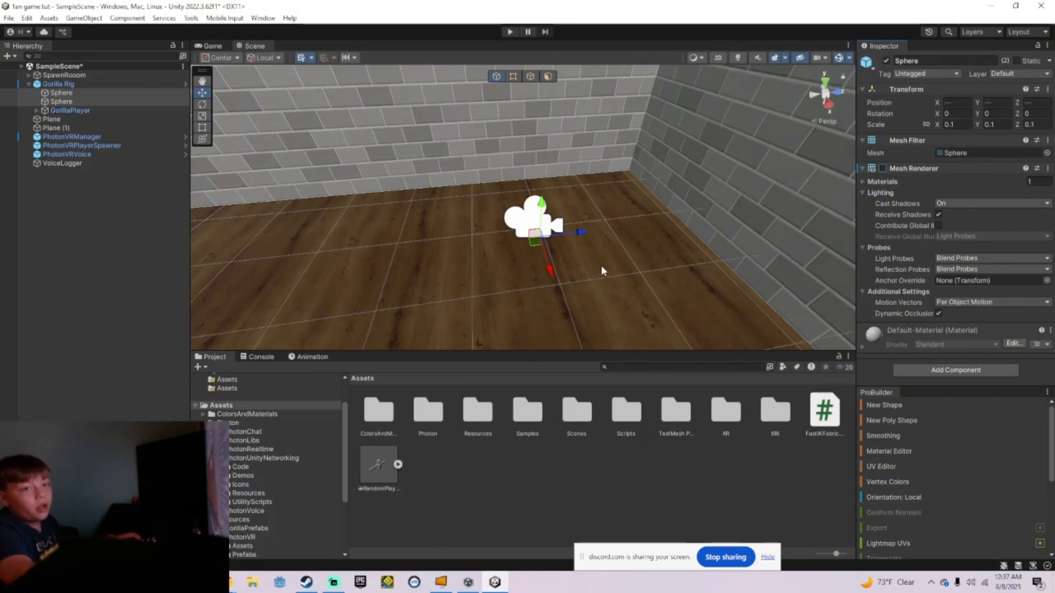
Step: Run the scene in play mode, look around the room near the rig camera, and stop playing
right_drag(606, 305, 570, 148)
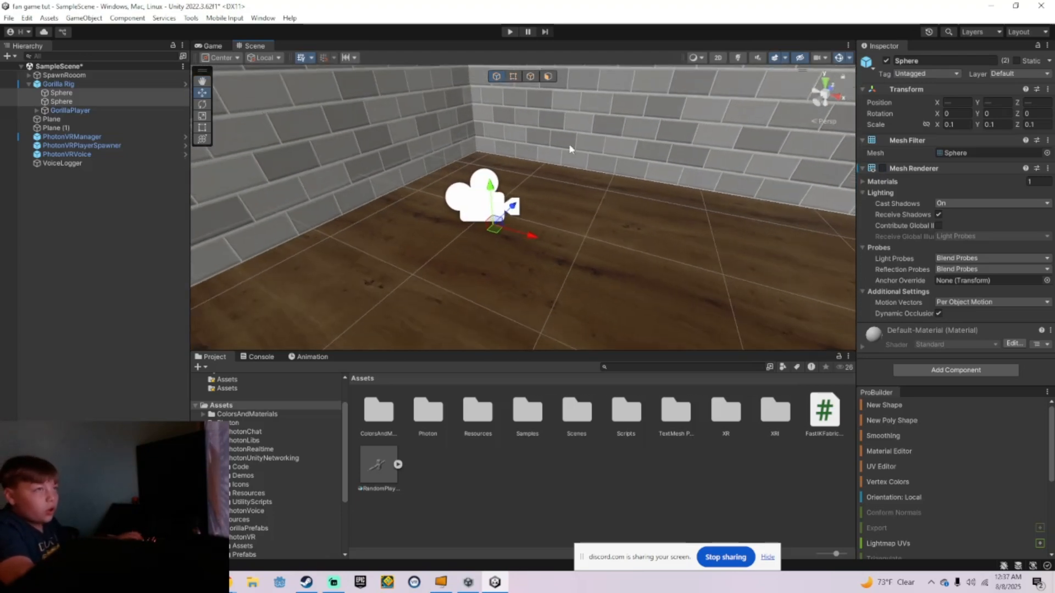
click(510, 32)
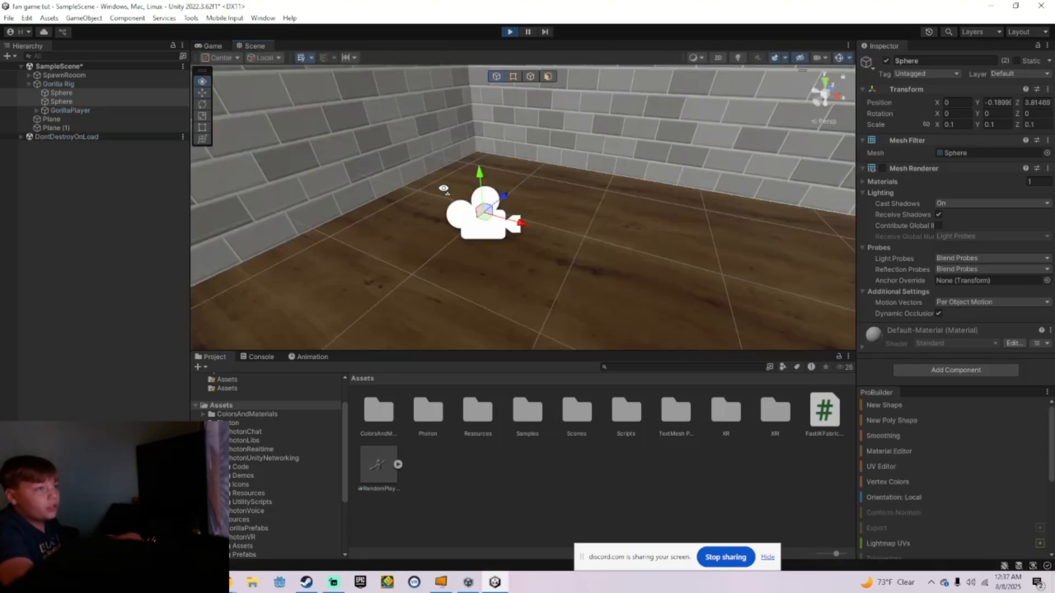
key(w)
right_drag(443, 189, 307, 159)
key(s)
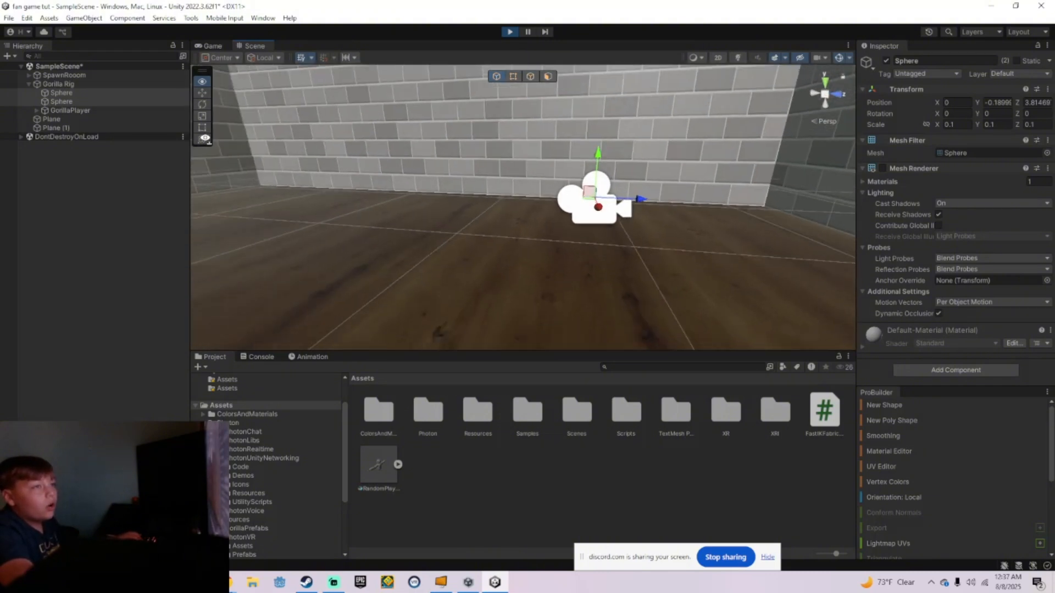
click(510, 31)
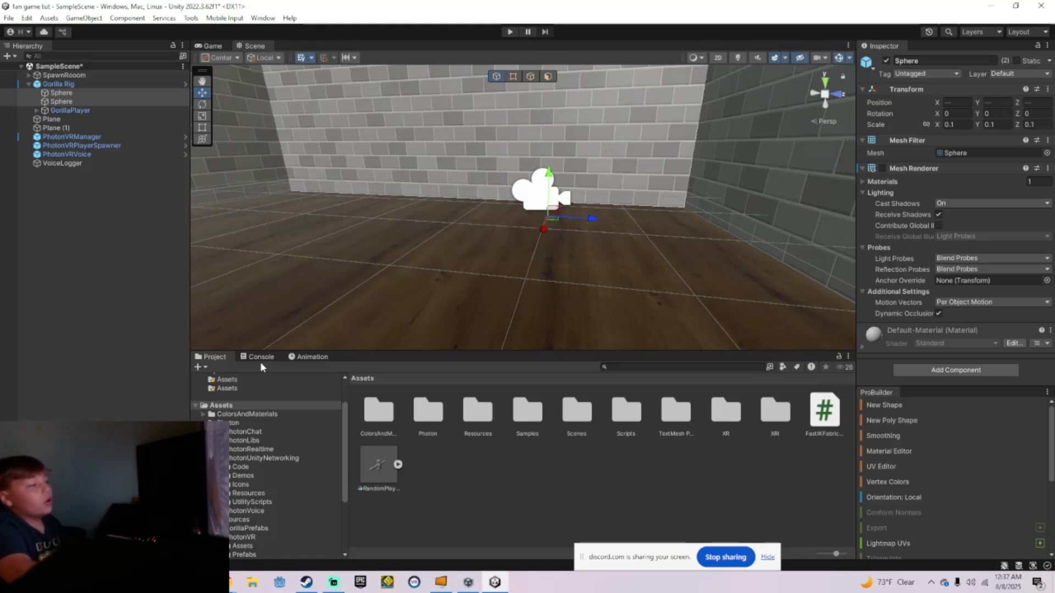
right_click(482, 497)
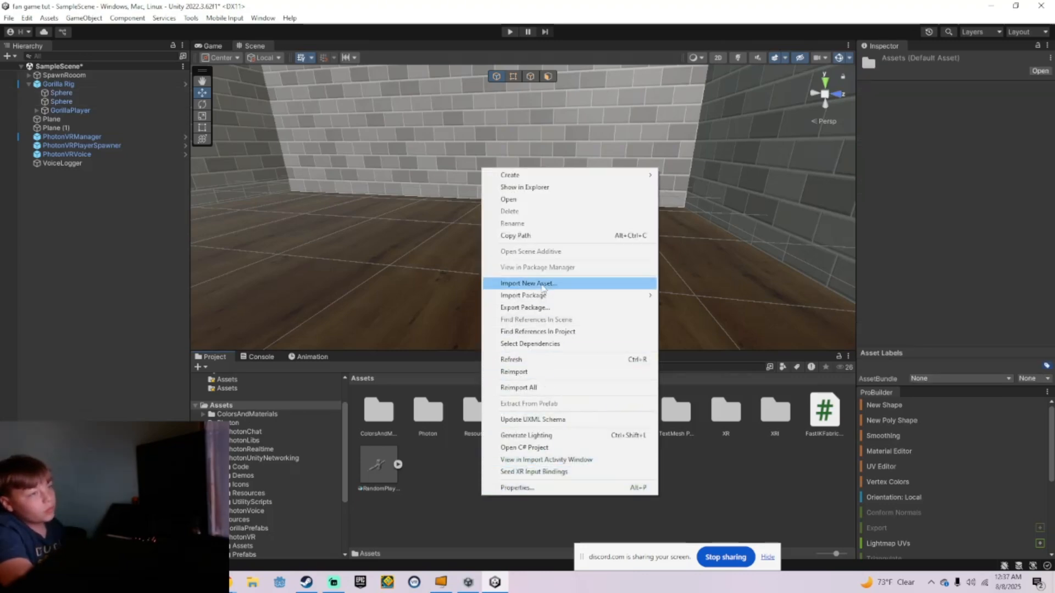
click(589, 284)
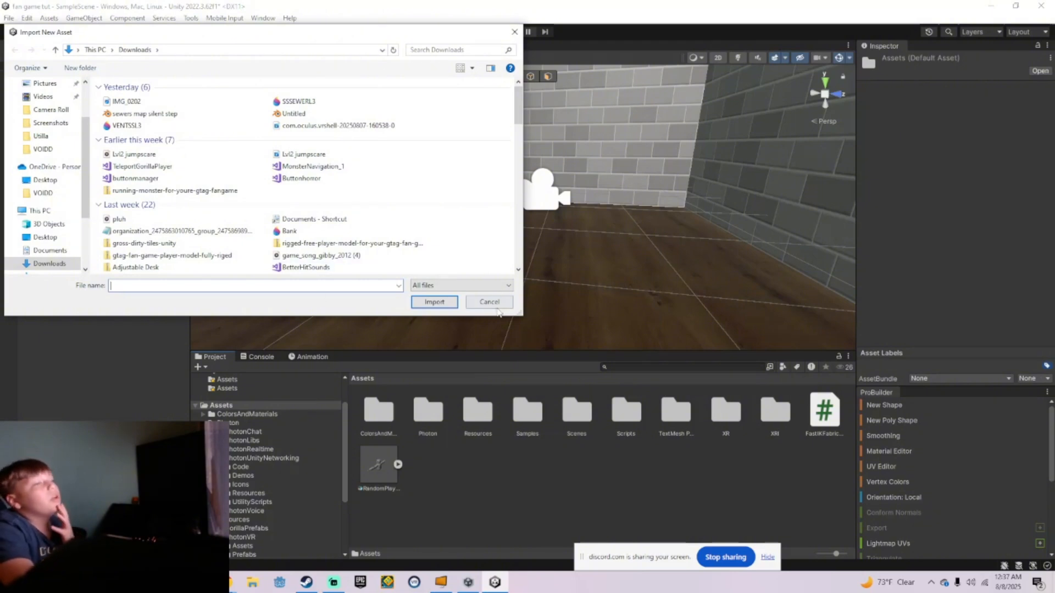
click(496, 307)
Step: Import the CodeComputer package from Downloads into the project with all its items included
right_click(472, 459)
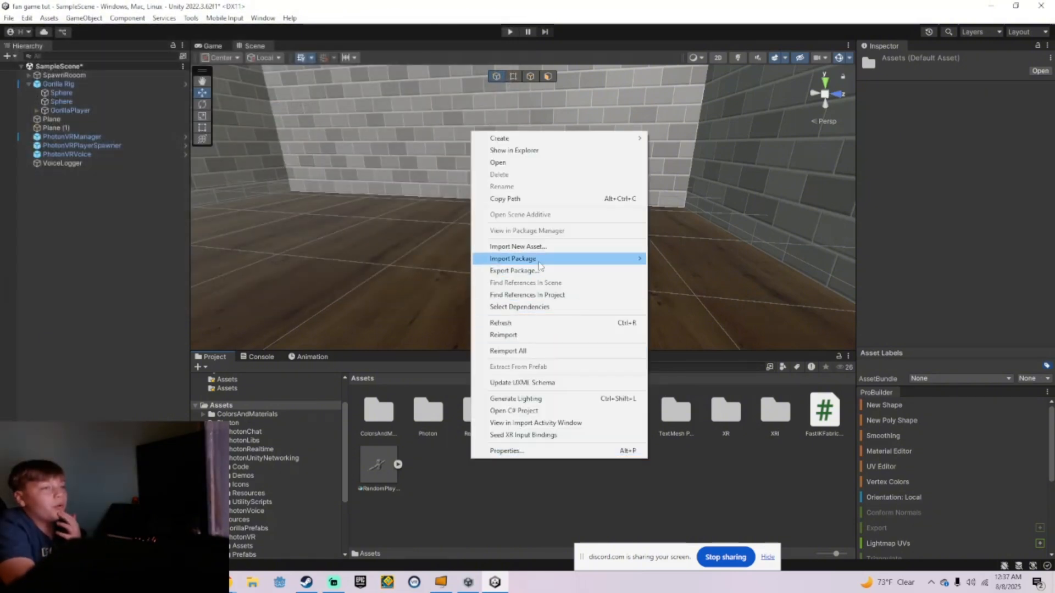
mouse_move(541, 263)
click(691, 259)
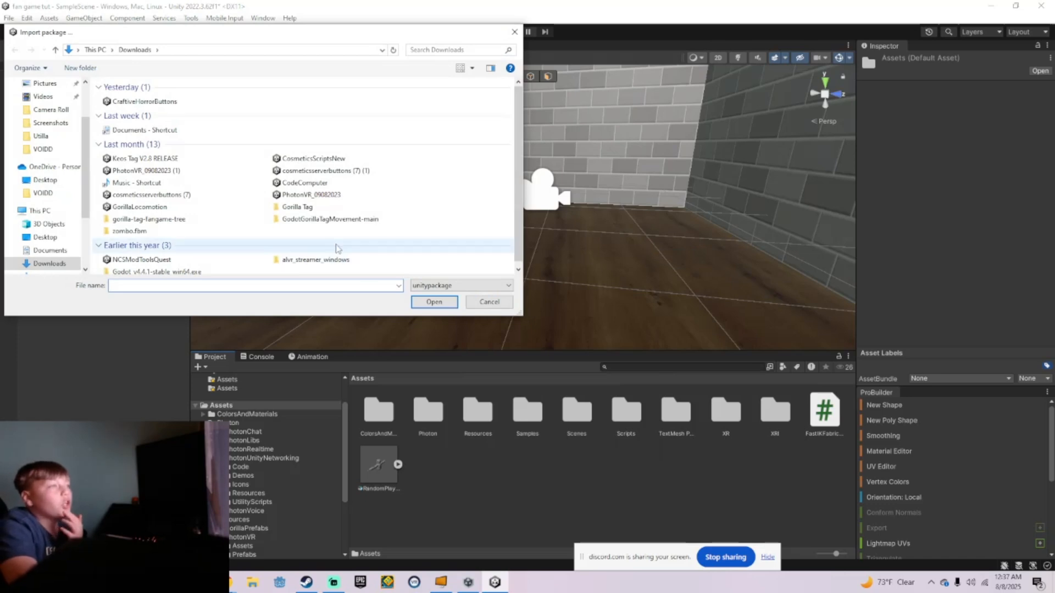
click(305, 183)
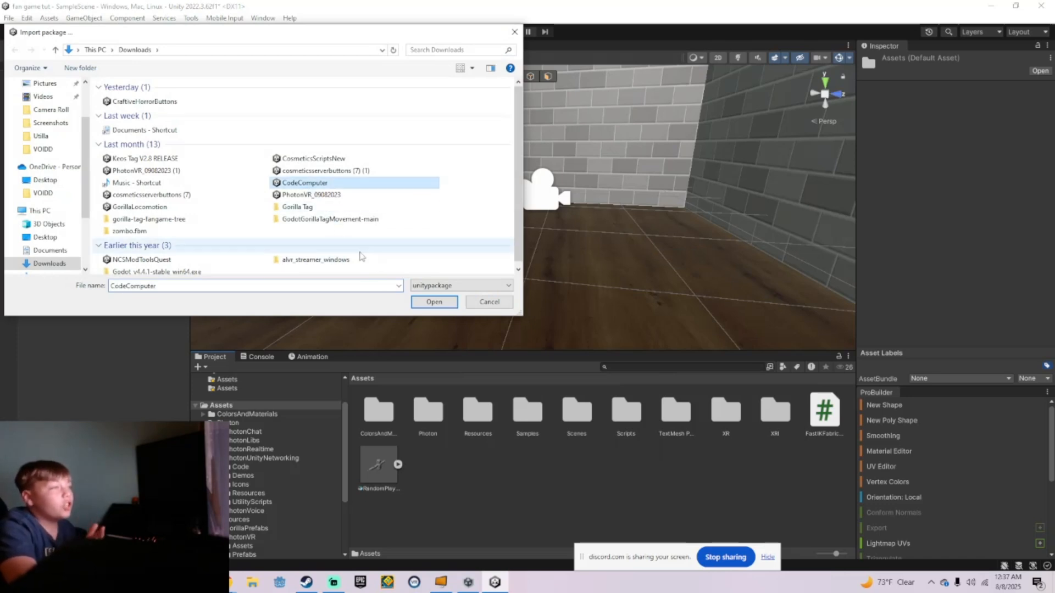
click(434, 302)
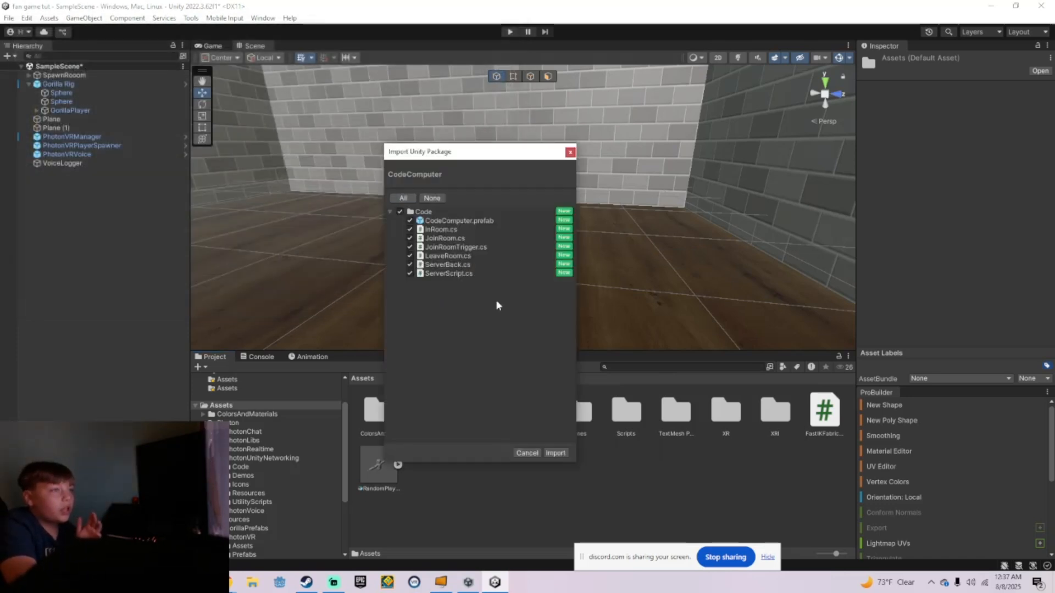
click(556, 452)
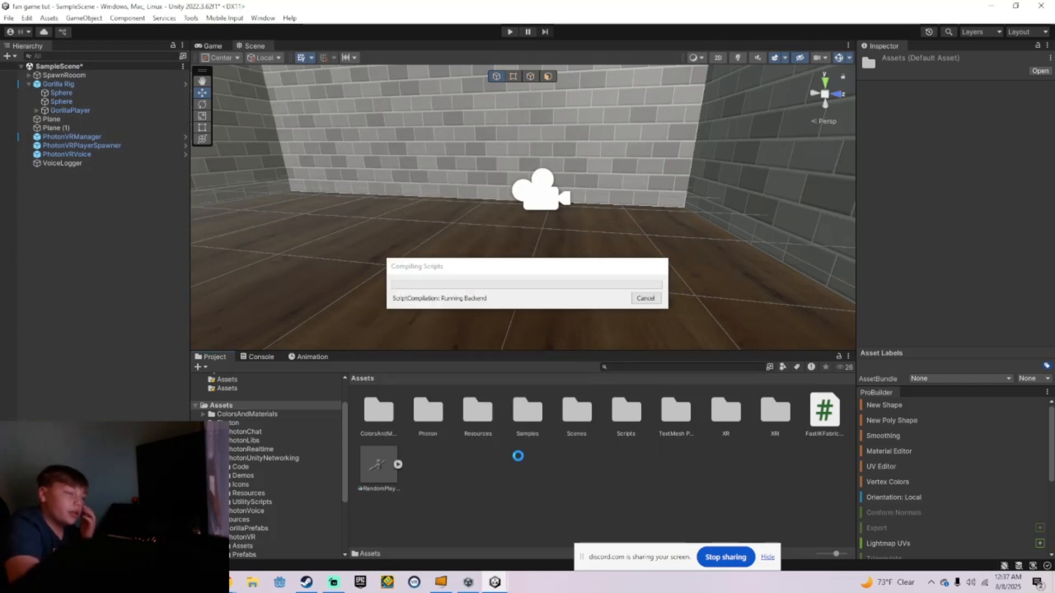
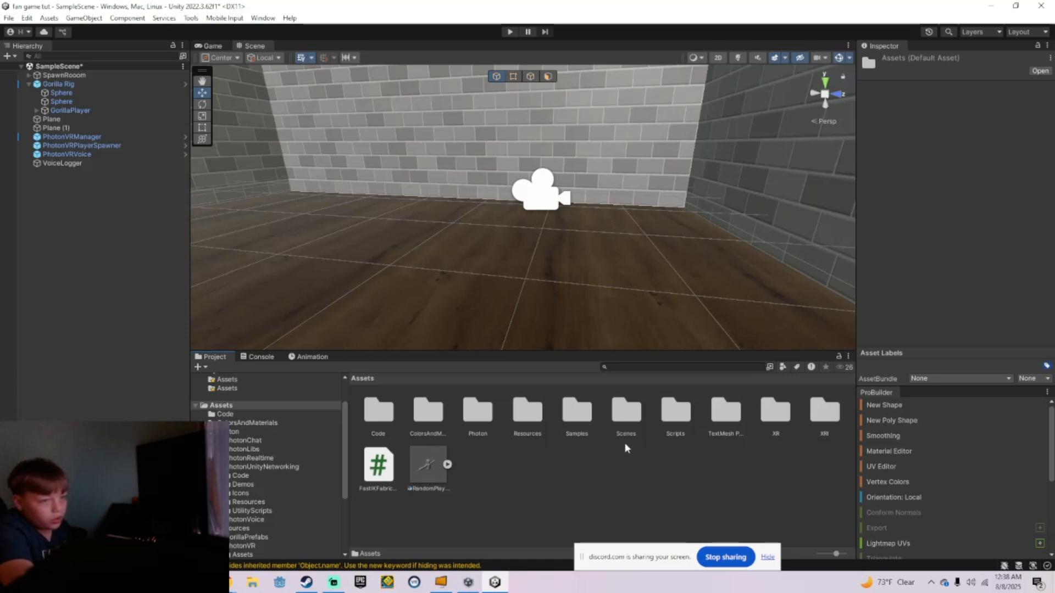
Step: Hide the scene gizmos and place the CodeComputer prefab from the Code folder inside the brick room
click(378, 421)
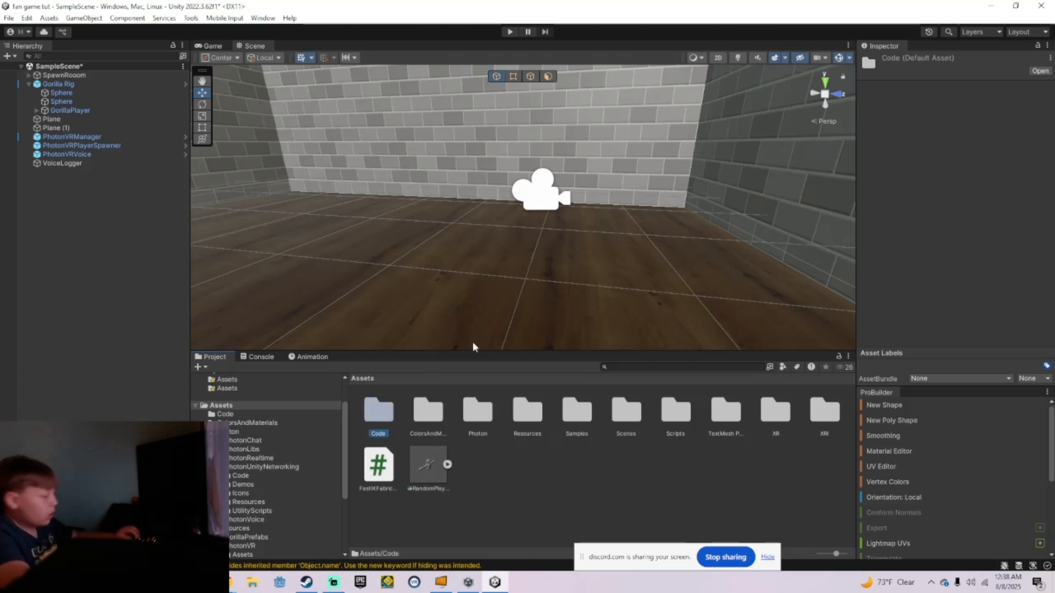
right_drag(473, 346, 434, 341)
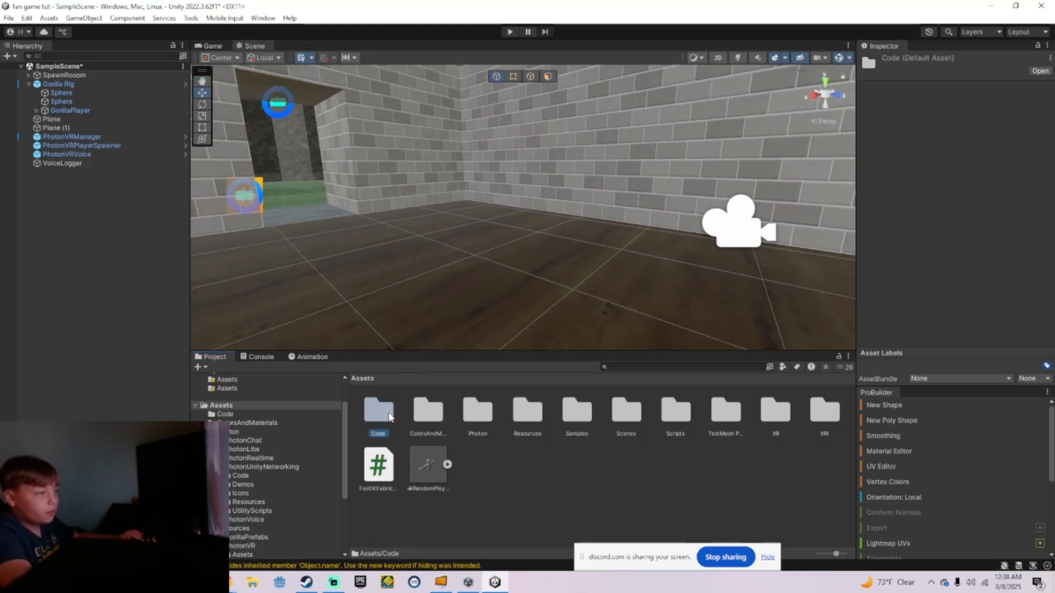
click(839, 58)
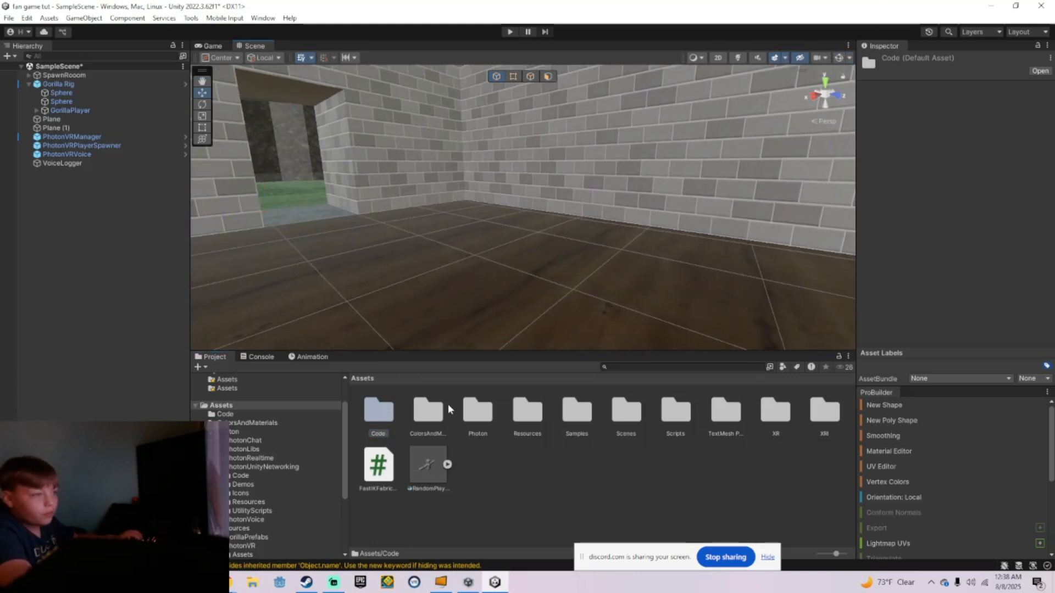
double_click(379, 428)
drag(377, 412, 504, 258)
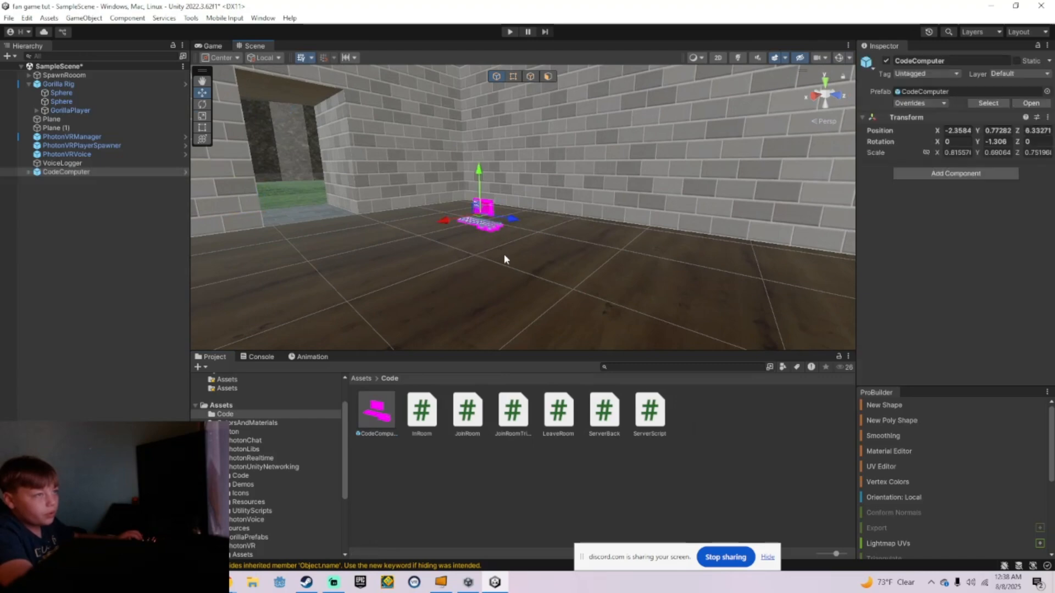
Step: Move CodeComputer along the room to about Z 10.3 and rotate it to about -97 degrees around Y
right_drag(504, 260, 526, 265)
drag(526, 264, 714, 350)
key(f)
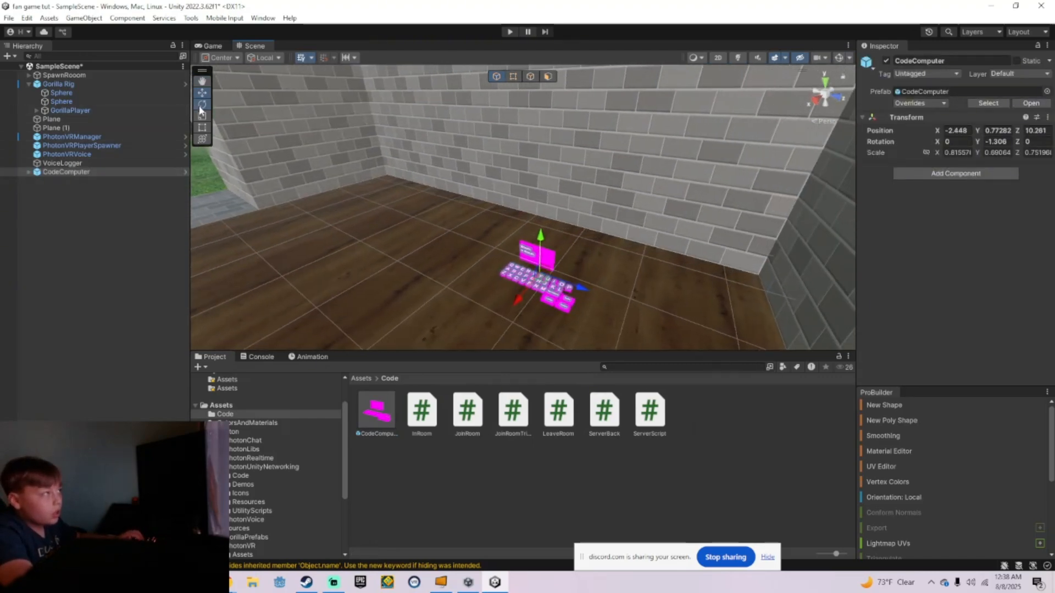
click(202, 105)
drag(525, 302, 702, 220)
Step: Open the Player prefab from the Resources/PhotonVR folder for editing
click(228, 407)
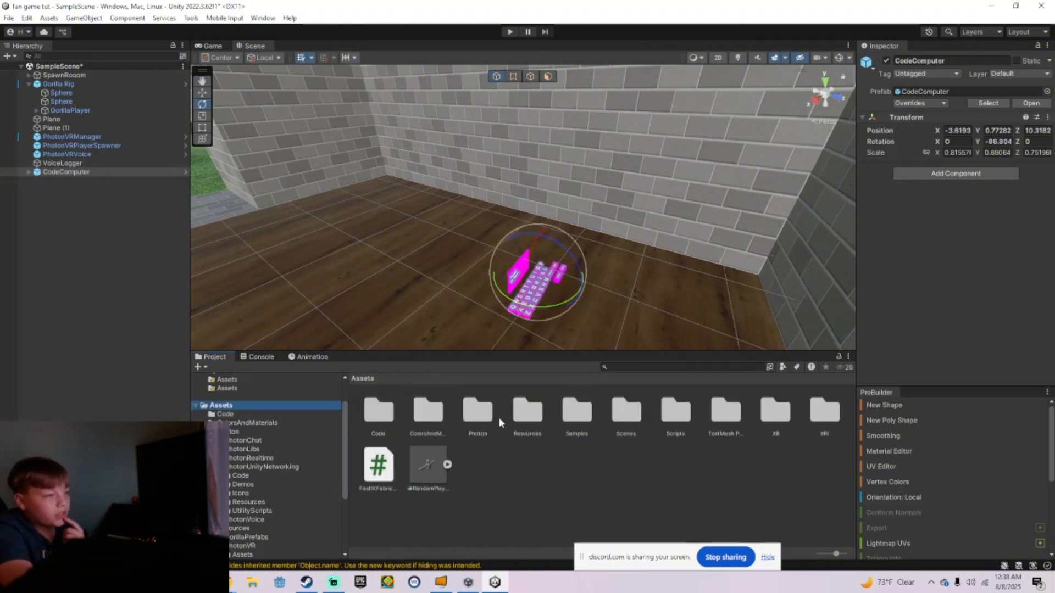
double_click(527, 412)
double_click(423, 412)
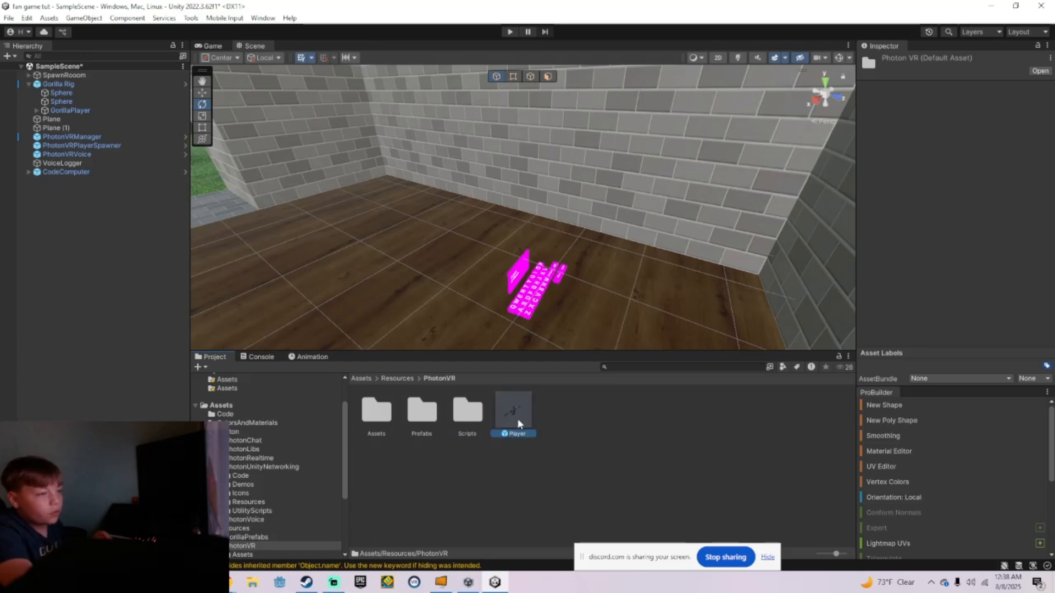
click(518, 424)
double_click(504, 425)
Step: Rotate the Hand.L bone upward to about X -80, Y 11, Z -11 degrees
right_drag(586, 275, 762, 270)
click(115, 229)
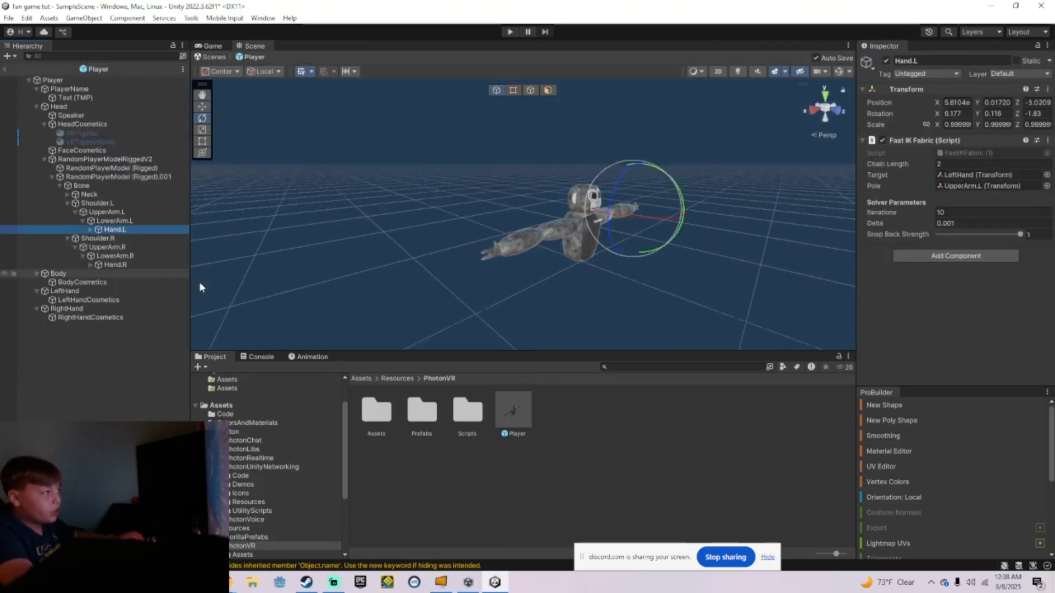
right_drag(199, 282, 819, 340)
drag(510, 268, 446, 296)
right_drag(445, 297, 506, 319)
drag(501, 310, 498, 306)
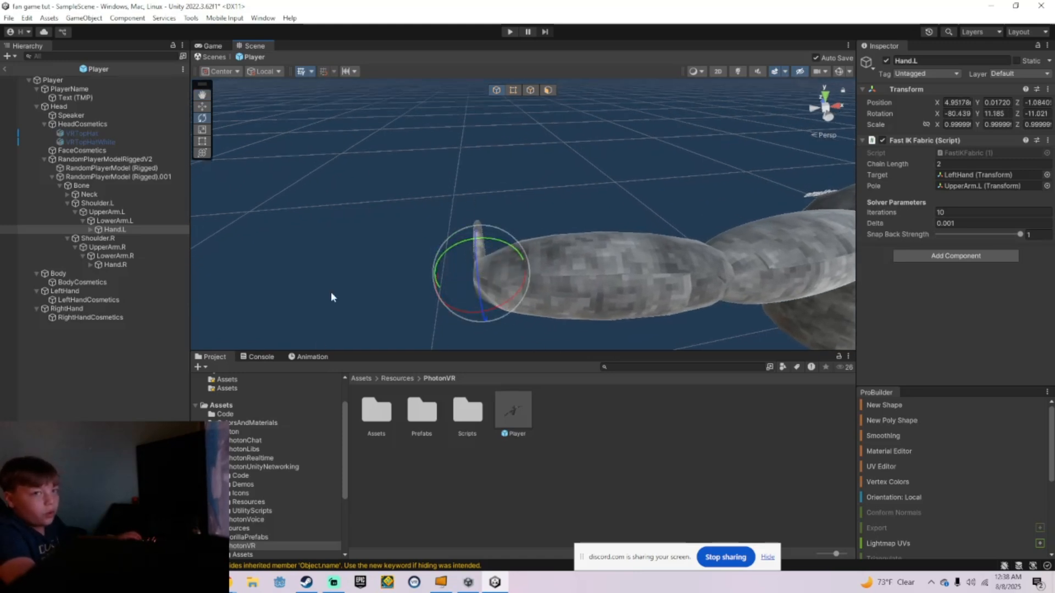
key(s)
key(d)
right_drag(609, 274, 544, 245)
Step: Rotate the Hand.R bone upward to about X -87, Y -6, Z 6 degrees and save the Player prefab
double_click(130, 264)
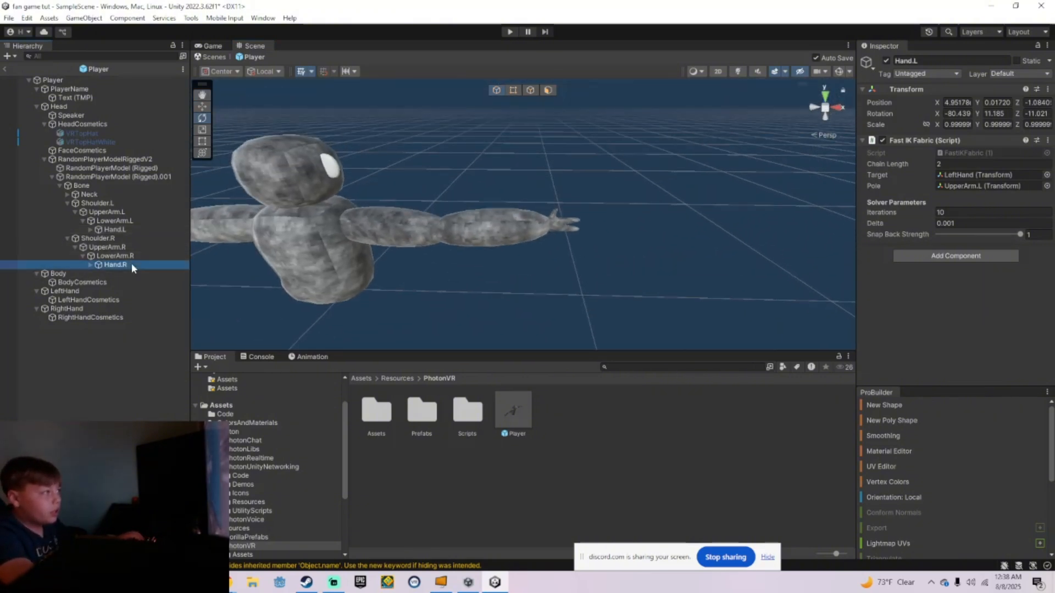
drag(506, 336, 546, 275)
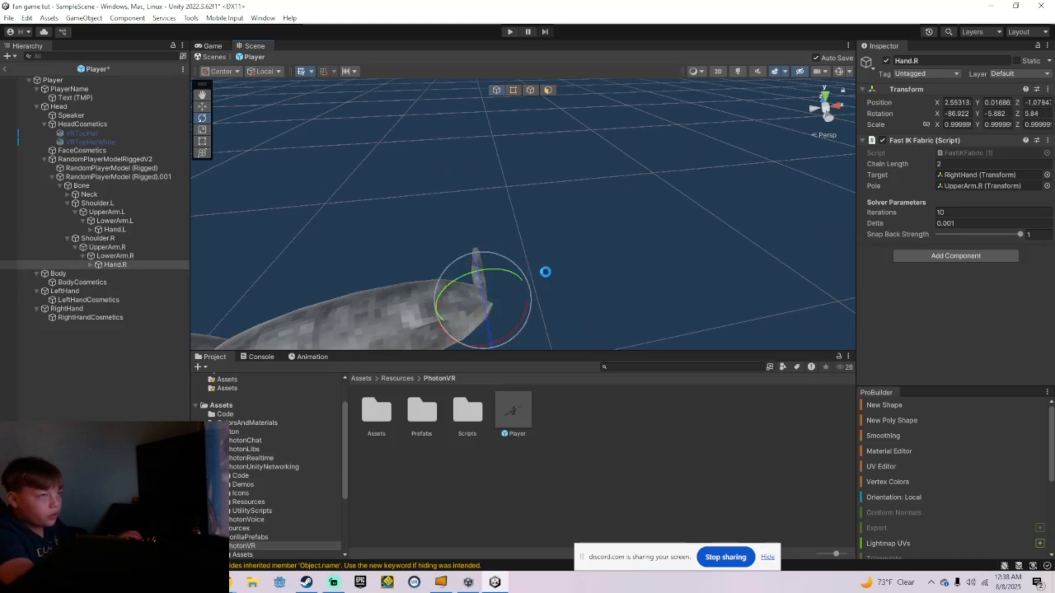
click(8, 18)
click(22, 65)
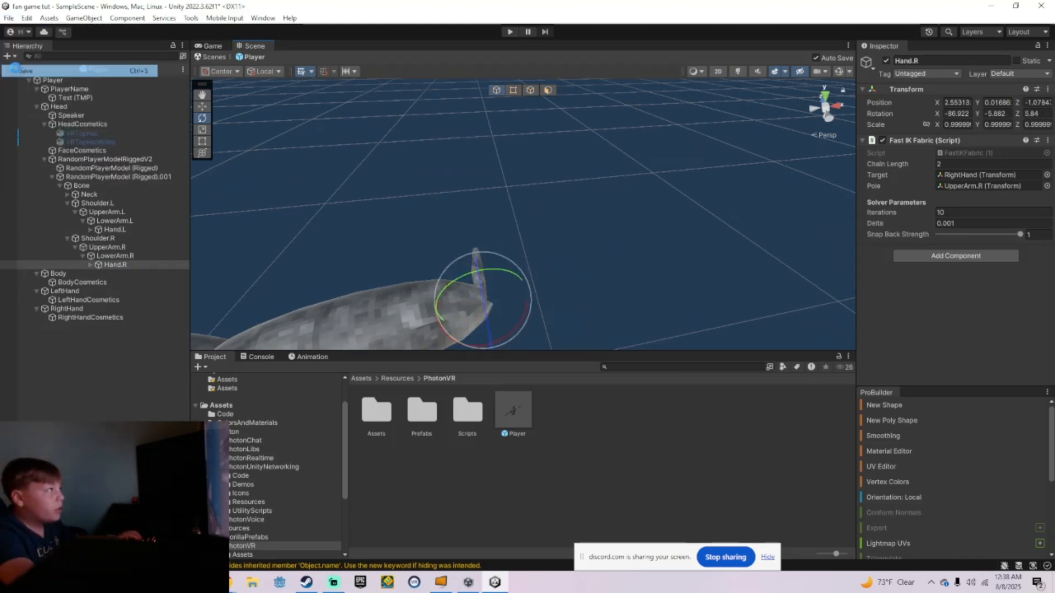
Step: Close the Player prefab and return to SampleScene with the CodeComputer in view
click(4, 69)
right_drag(505, 235, 179, 291)
key(w)
right_drag(230, 287, 292, 268)
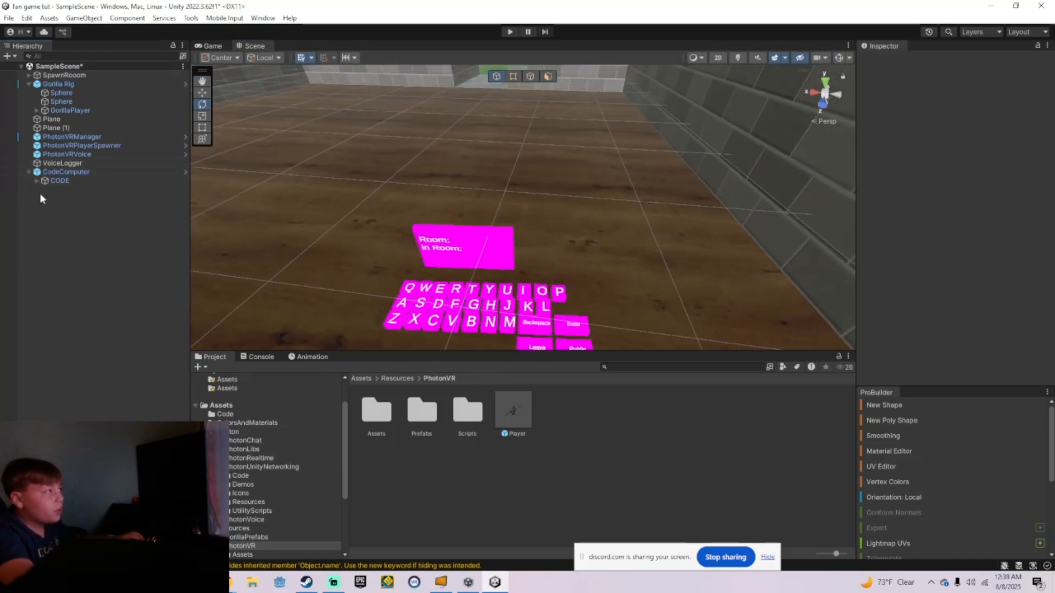
Step: Apply the purple istockphoto material from ColorsAndMaterials to all of the CodeComputer's Keyboard keys
click(28, 172)
click(36, 180)
click(44, 190)
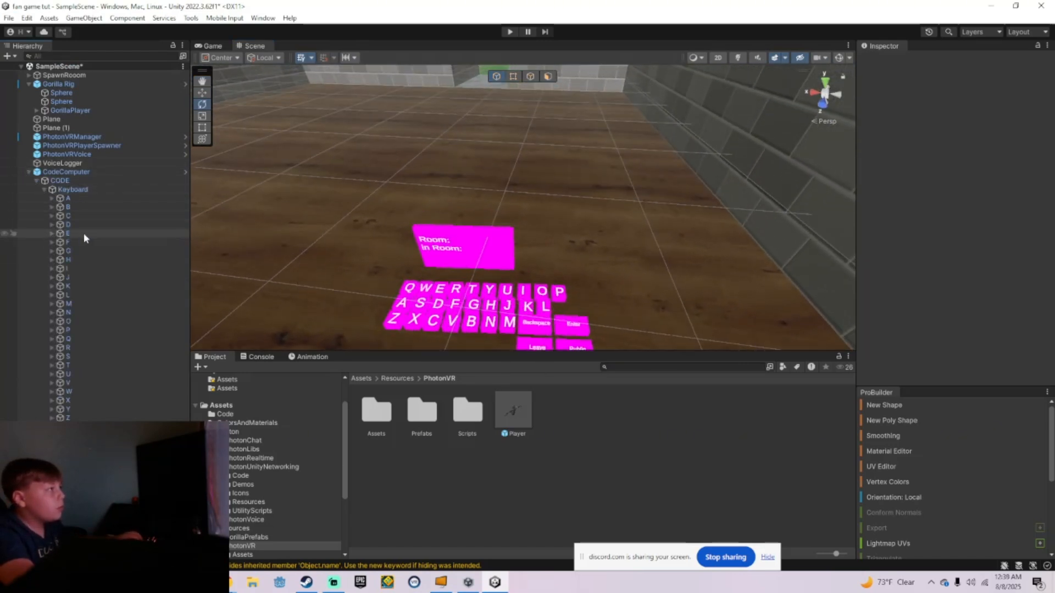
click(77, 199)
shift+click(72, 452)
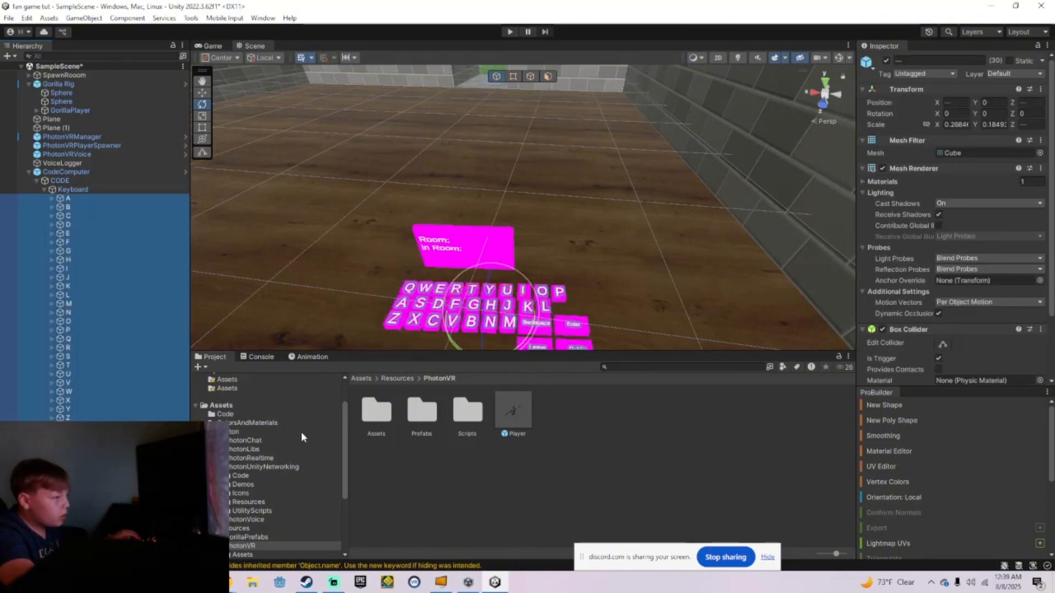
click(258, 423)
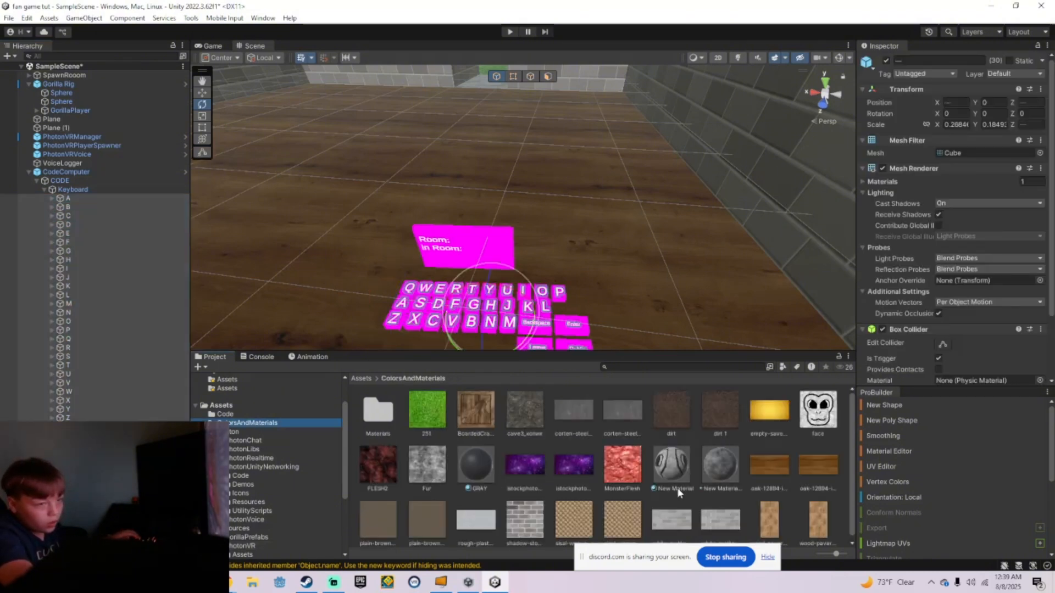
drag(578, 463, 941, 383)
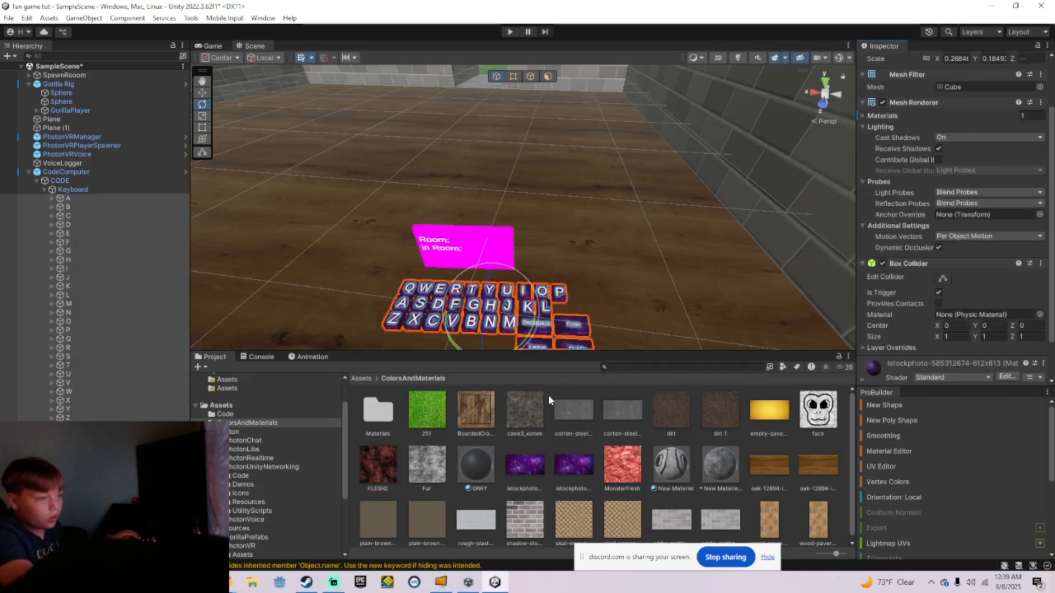
Step: Apply the grey shadow-stone brick texture to the CodeComputer's screen frame and FLESH2 to its screen, and save the scene
drag(537, 510, 512, 245)
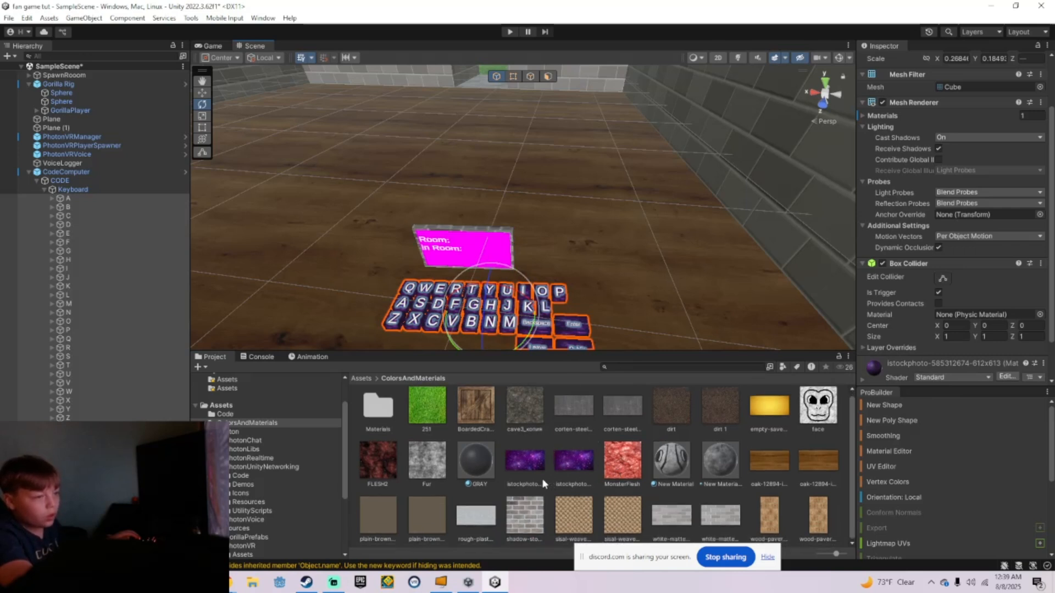
drag(383, 476, 494, 257)
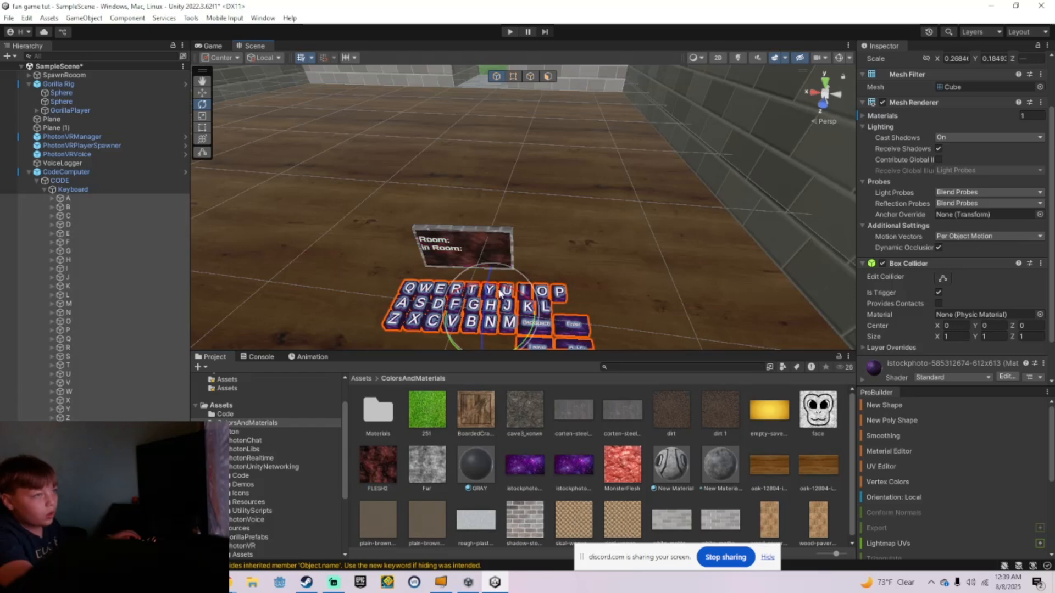
right_drag(600, 254, 555, 220)
key(a)
key(w)
click(9, 19)
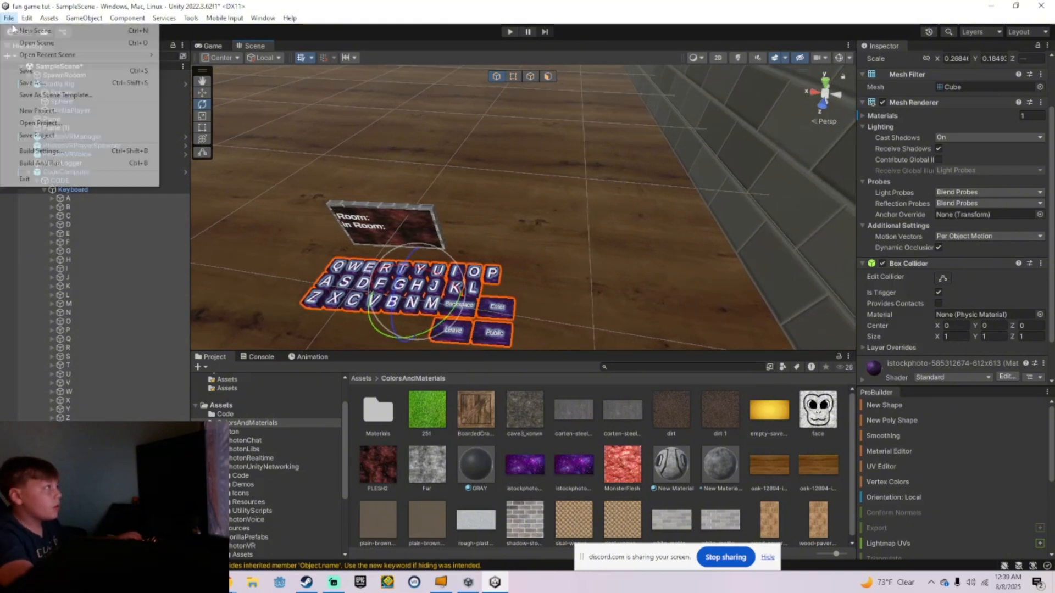
click(28, 70)
Step: Start Play mode and view the Gorilla Rig and CodeComputer in the Scene view
click(510, 32)
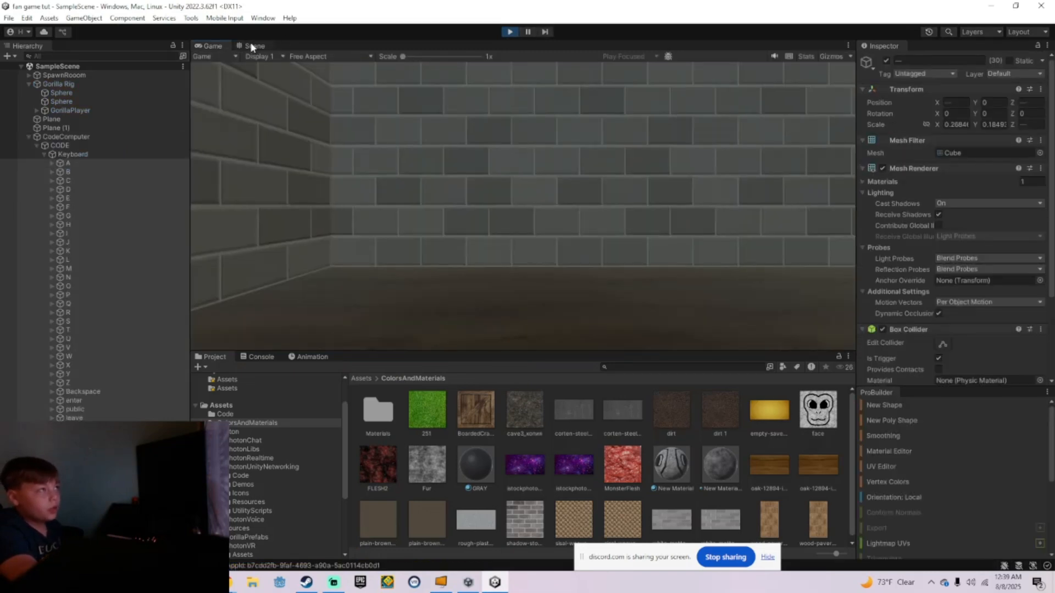
click(254, 47)
right_drag(516, 217, 879, 182)
click(61, 83)
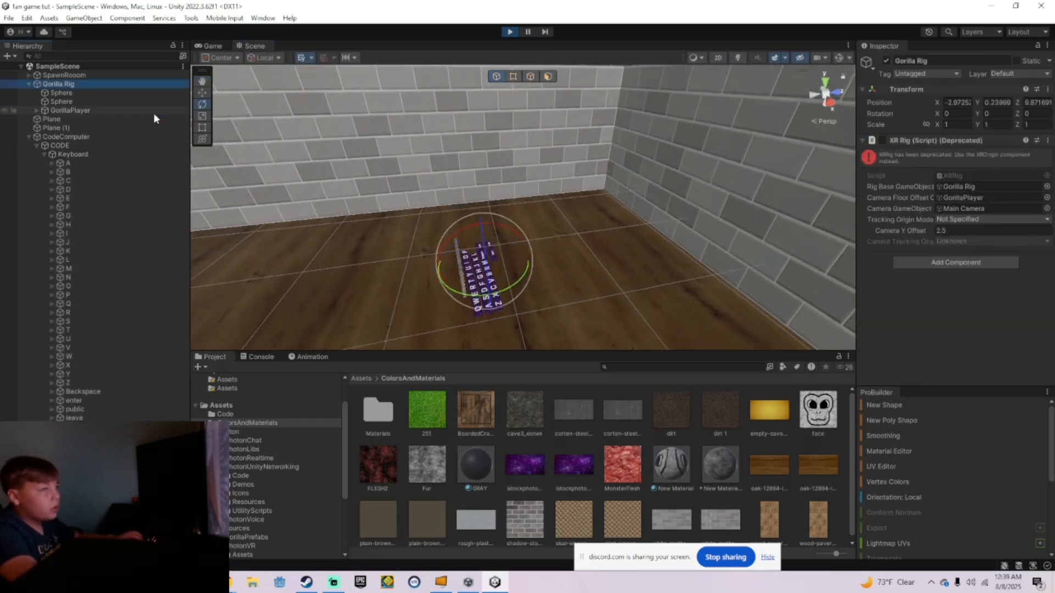
right_drag(608, 261, 591, 277)
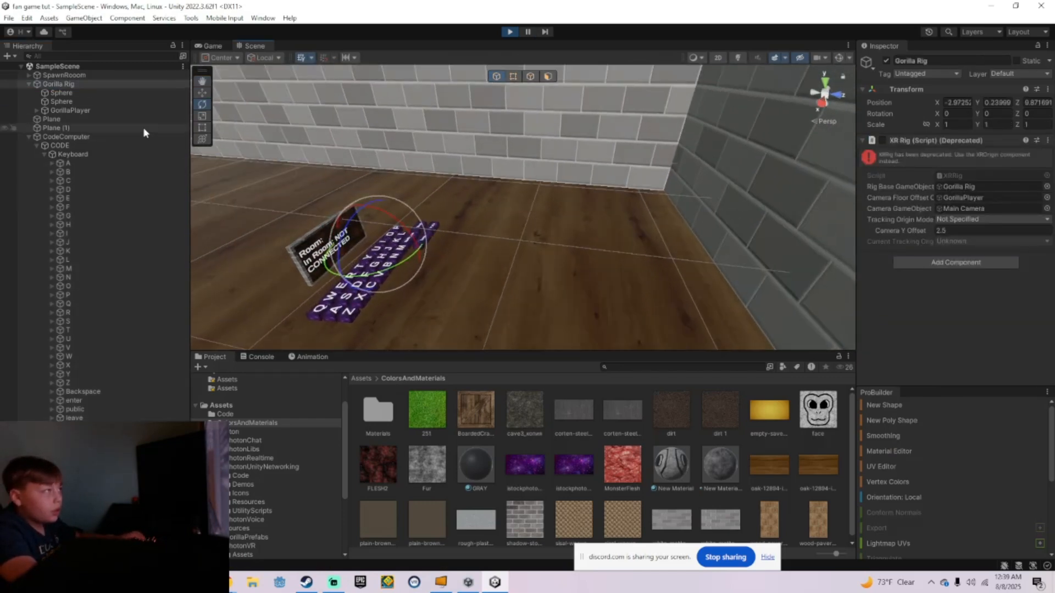
Step: Move GorillaPlayer's LeftHand Controller onto the CodeComputer's Public key, at about X -0.64, Y -0.32, Z 0.14
click(37, 110)
click(72, 127)
right_drag(439, 181, 466, 224)
key(w)
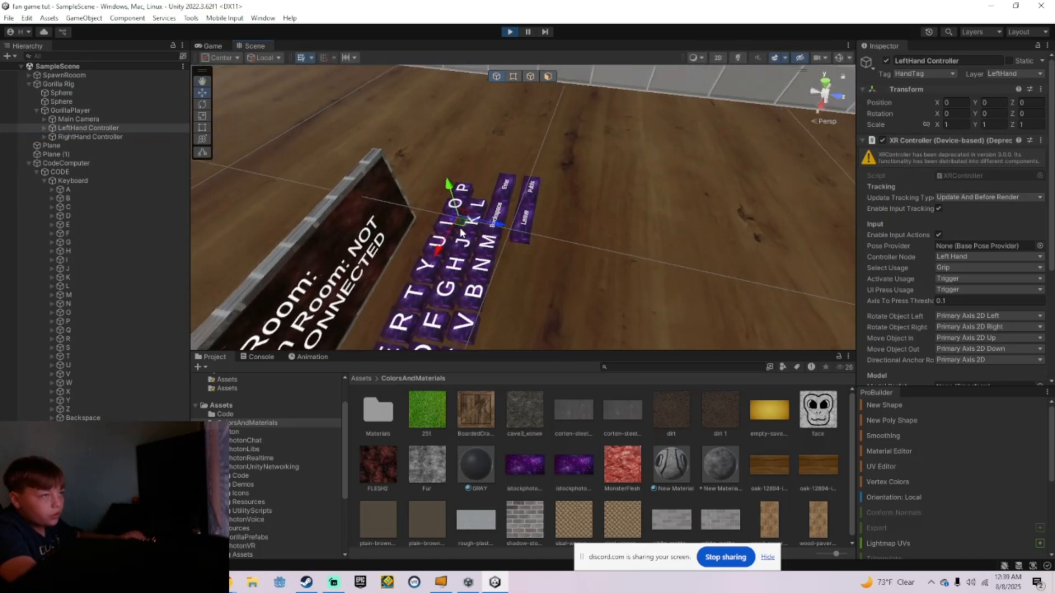
drag(470, 221, 547, 105)
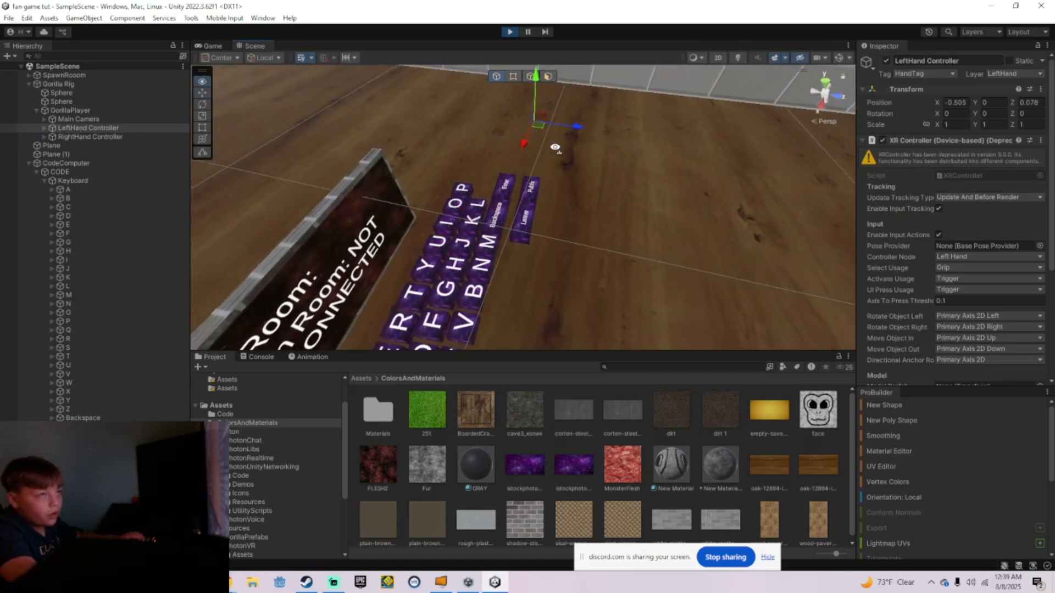
right_drag(547, 105, 397, 137)
drag(400, 139, 433, 141)
drag(436, 188, 438, 182)
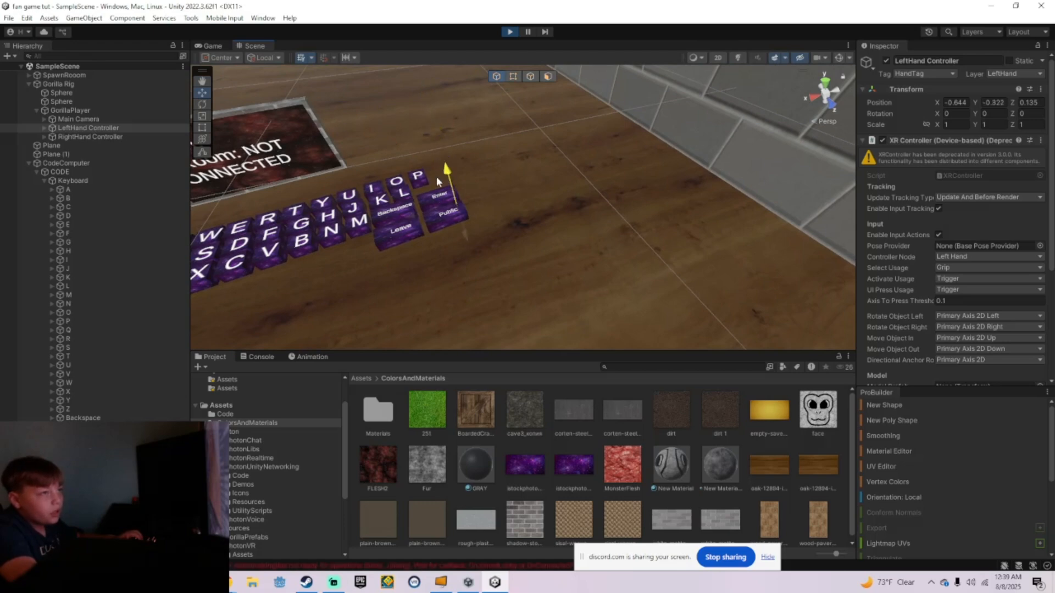
key(s)
key(a)
right_drag(440, 181, 471, 179)
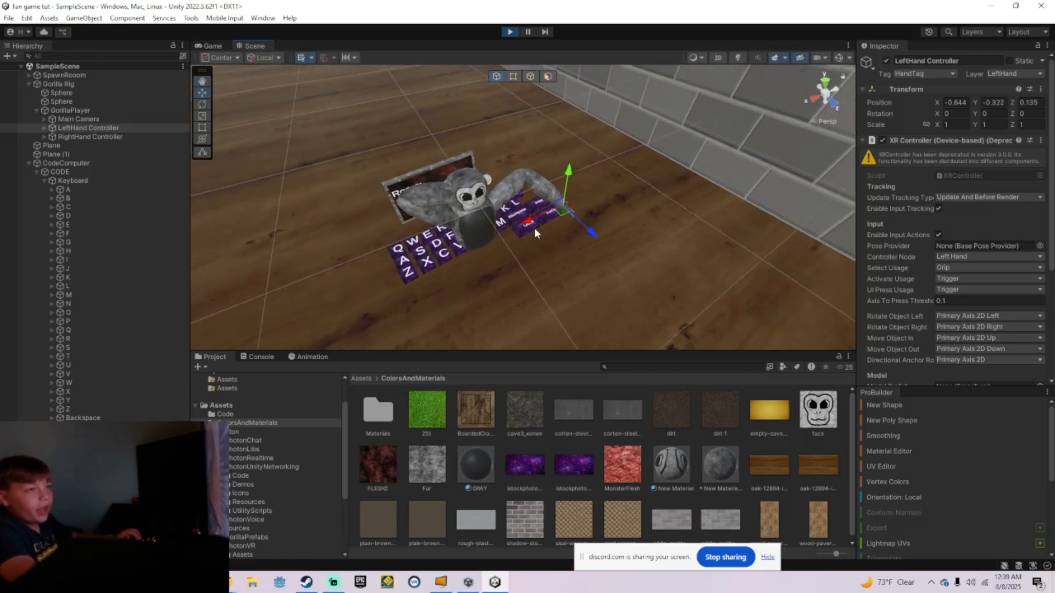
Step: Test the player's movement by moving the LeftHand Controller across the room to about X -0.89, Y -1.94, Z -1.97
drag(555, 212, 580, 212)
right_drag(503, 111, 530, 129)
key(w)
drag(544, 162, 387, 178)
right_drag(482, 192, 436, 203)
key(w)
key(a)
drag(437, 203, 513, 212)
right_drag(513, 212, 512, 216)
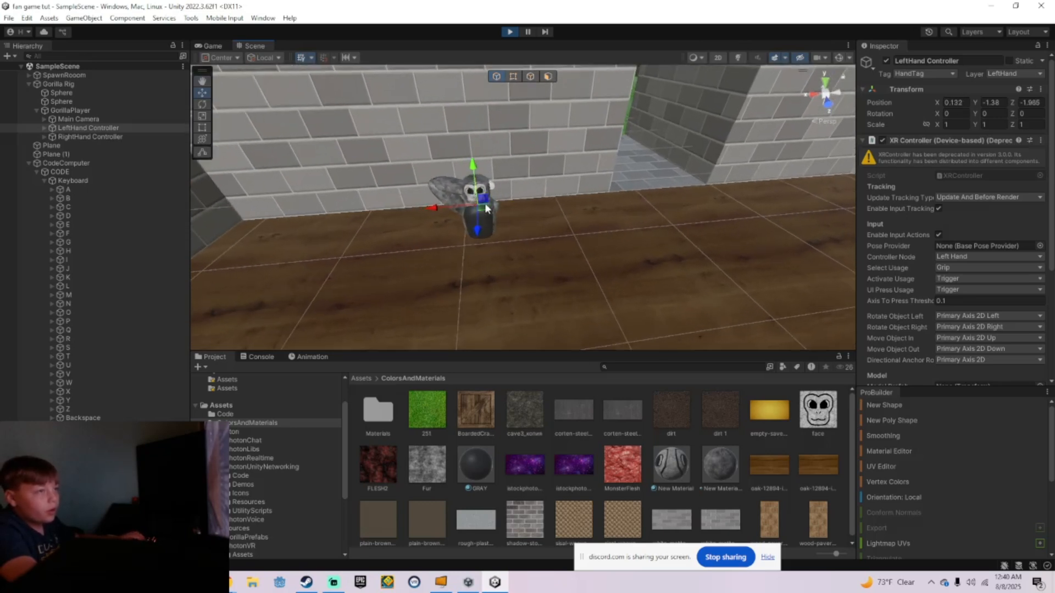
drag(512, 216, 534, 217)
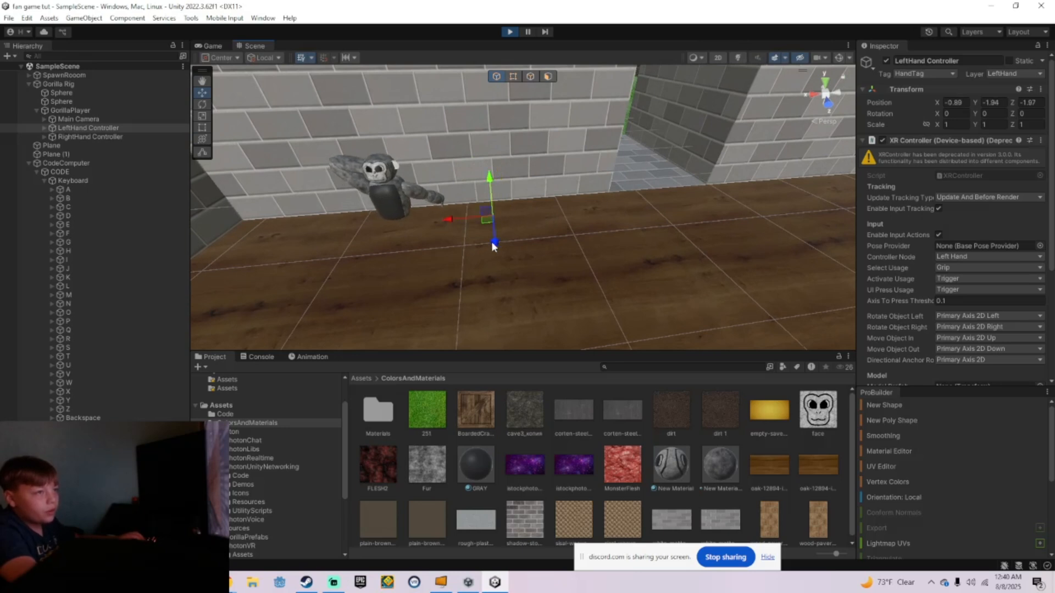
Step: Raise the LeftHand Controller beside the gorilla's head to about X -0.48, Y 0.32, Z -0.12
drag(493, 243, 498, 288)
drag(484, 200, 428, 47)
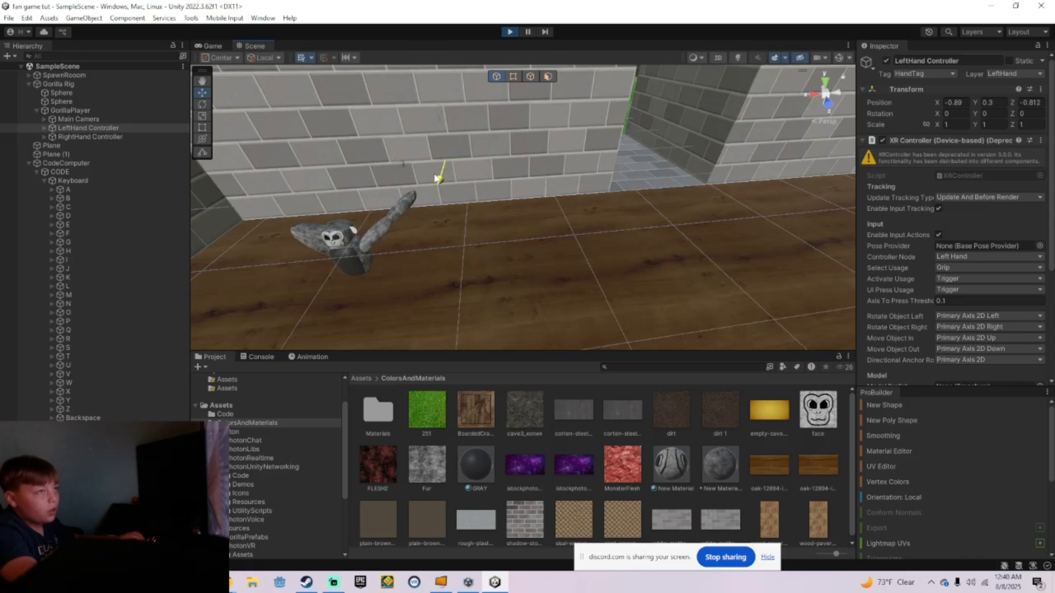
drag(437, 178, 311, 250)
drag(351, 219, 422, 214)
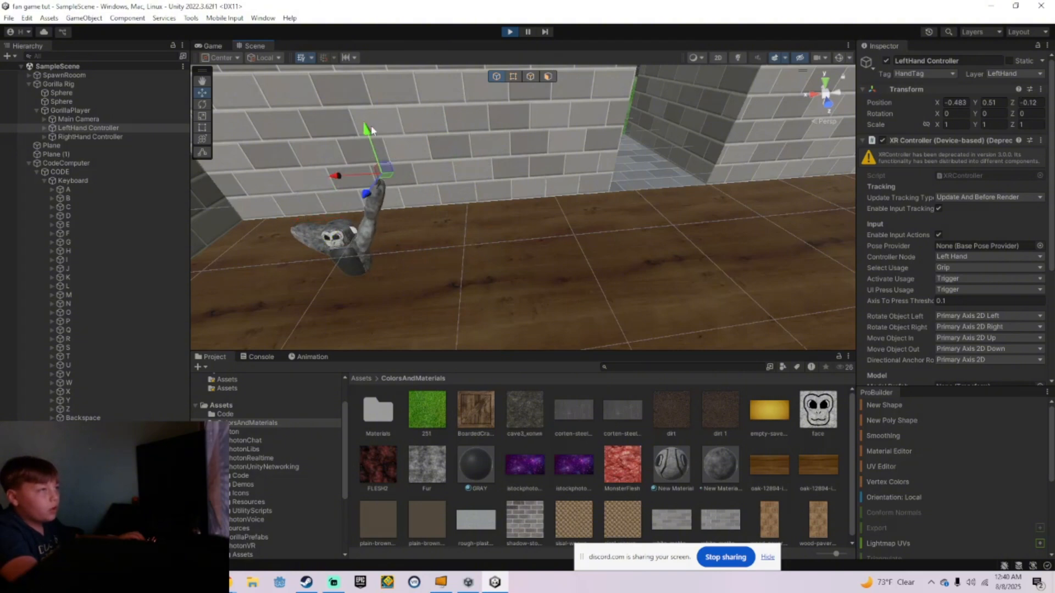
drag(372, 130, 398, 152)
right_drag(397, 152, 532, 111)
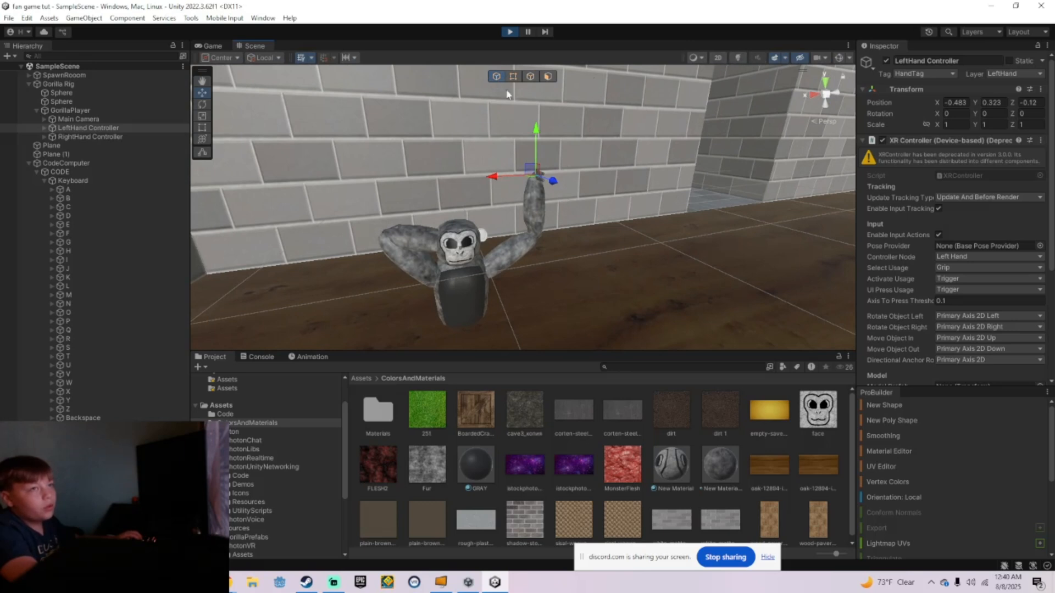
right_drag(286, 143, 242, 195)
Step: Raise the RightHand Controller to mirror the left arm at about X 0.51, Y 0.32, Z -0.18, and clear the selection
click(116, 138)
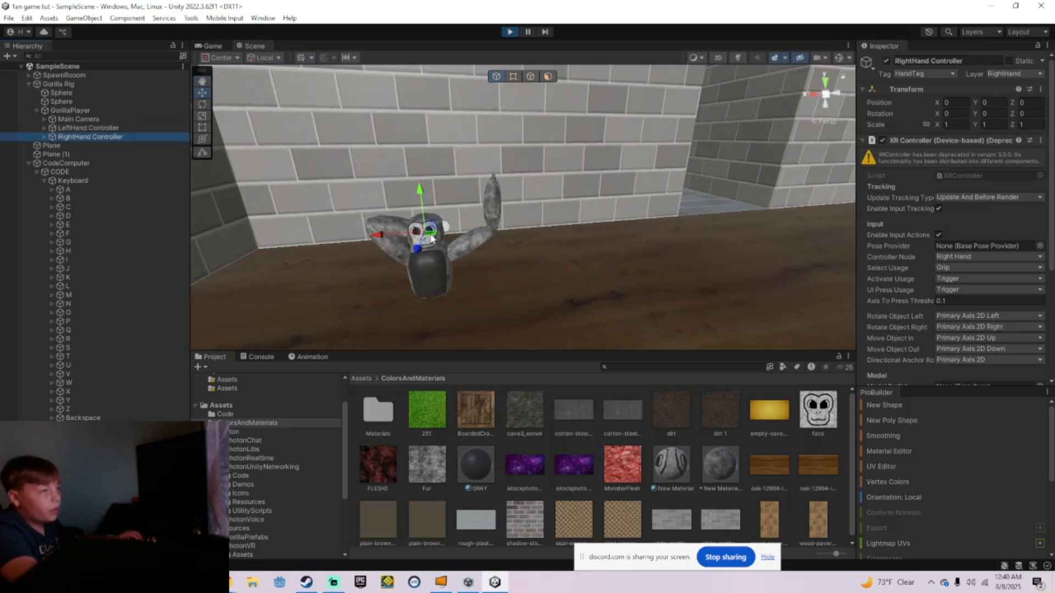
drag(431, 237, 393, 229)
right_drag(416, 233, 431, 246)
drag(448, 253, 439, 203)
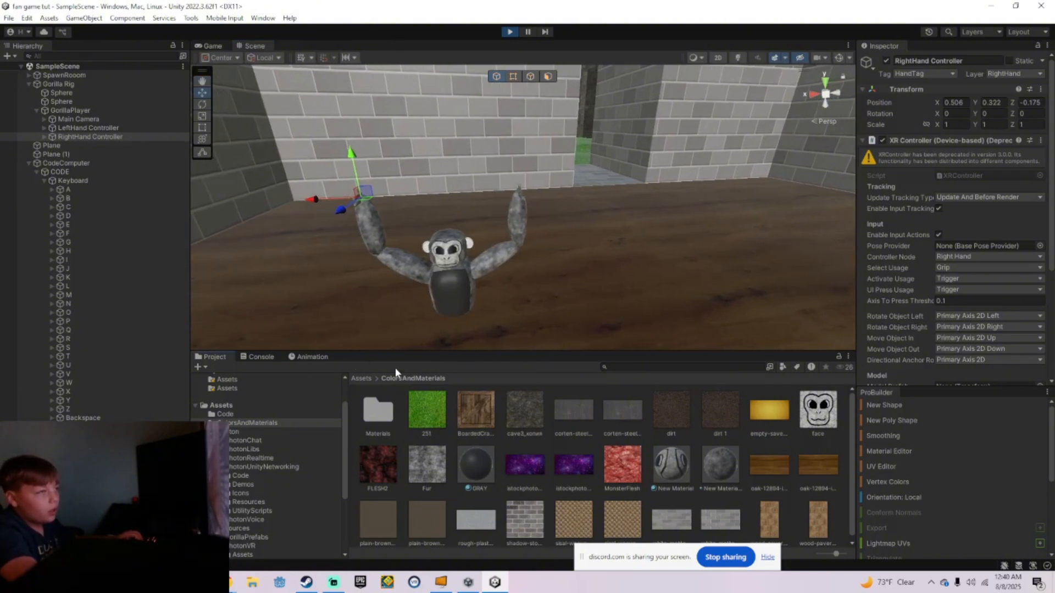
click(231, 396)
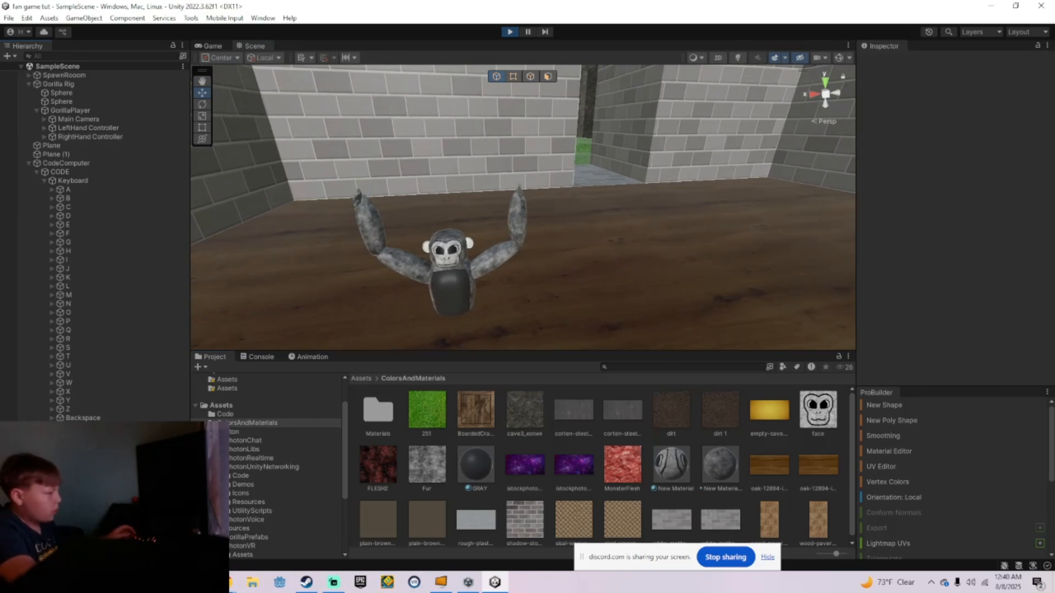
Step: Capture the Scene view with the Snipping Tool and save it to Pictures as PNG PlayerModleVid
key(super+s)
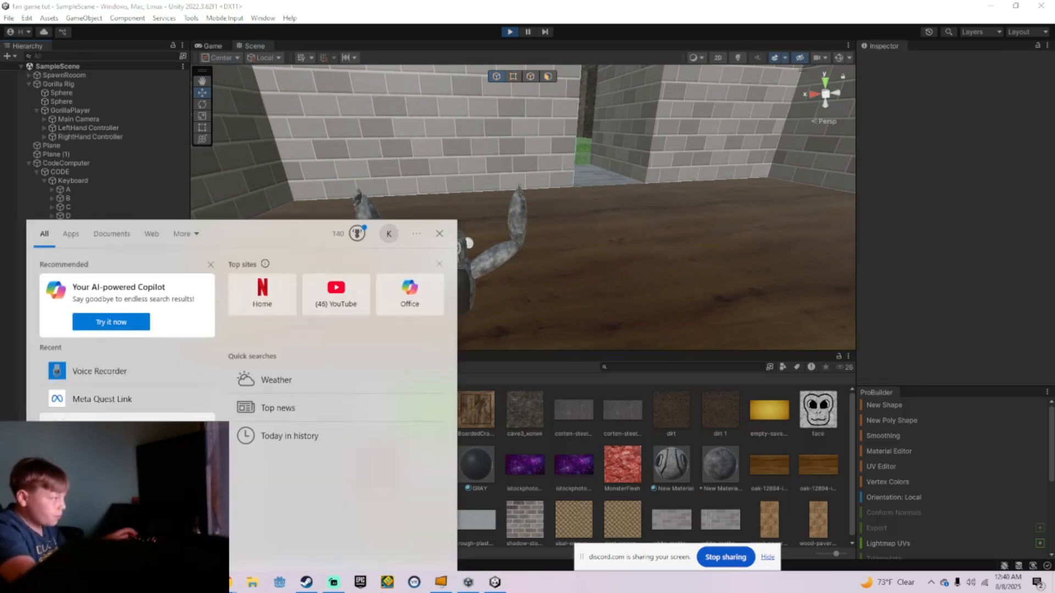
text(snip)
key(Return)
click(396, 320)
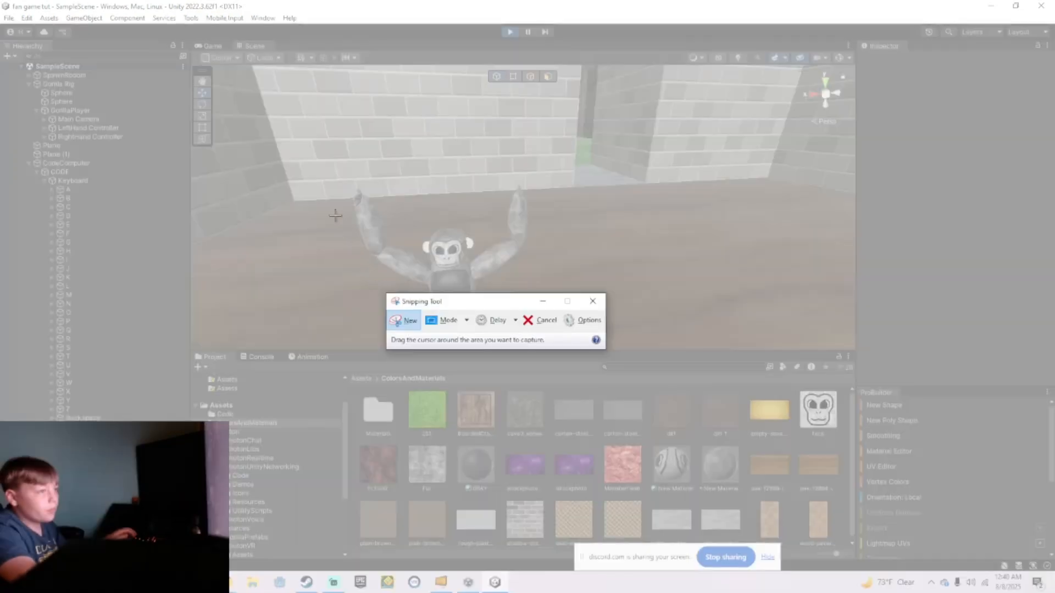
drag(214, 66, 806, 341)
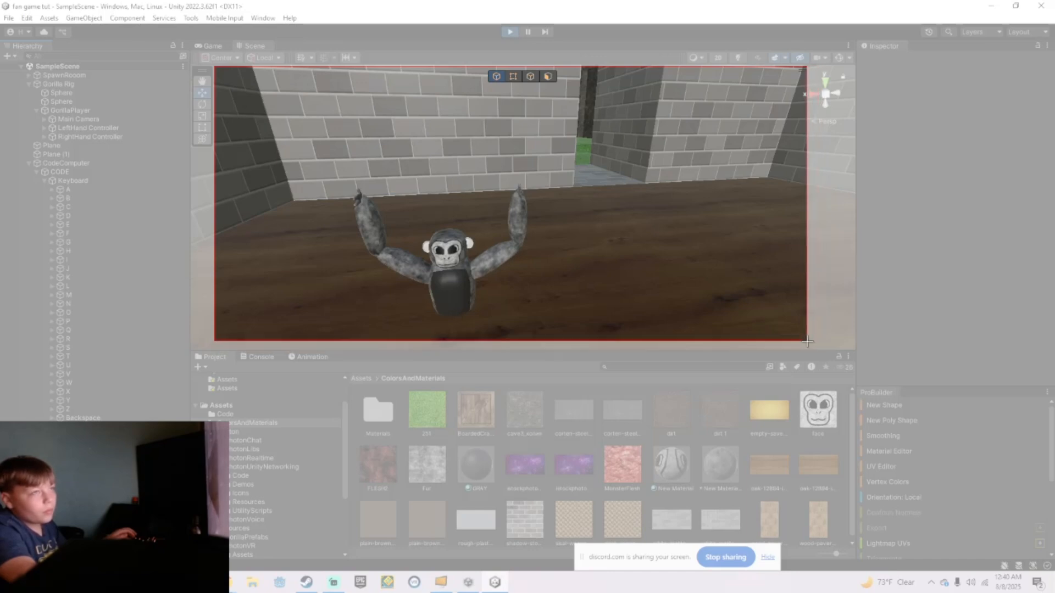
drag(807, 341, 807, 341)
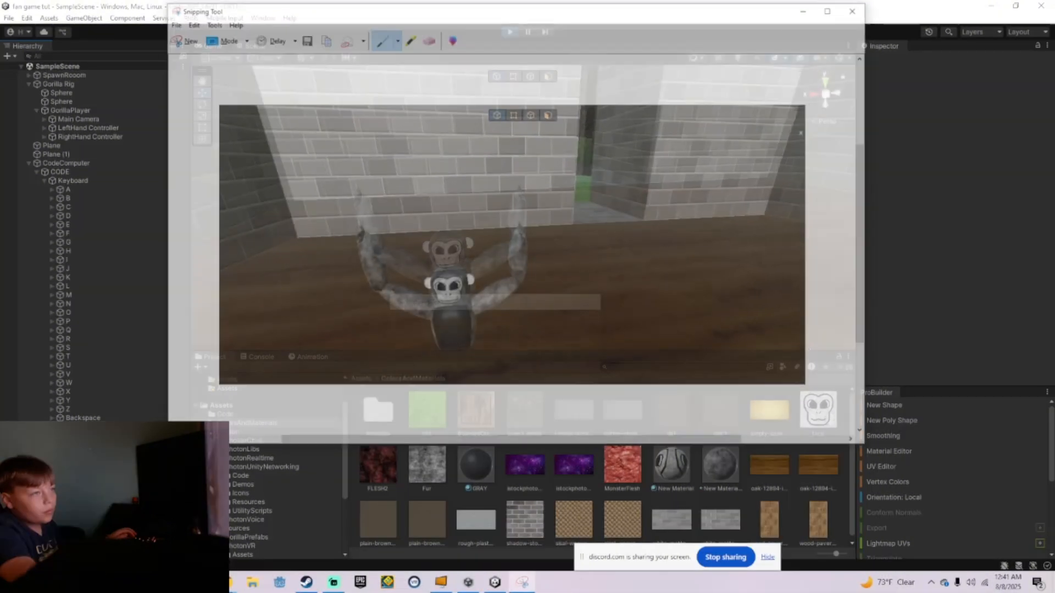
click(171, 23)
click(194, 51)
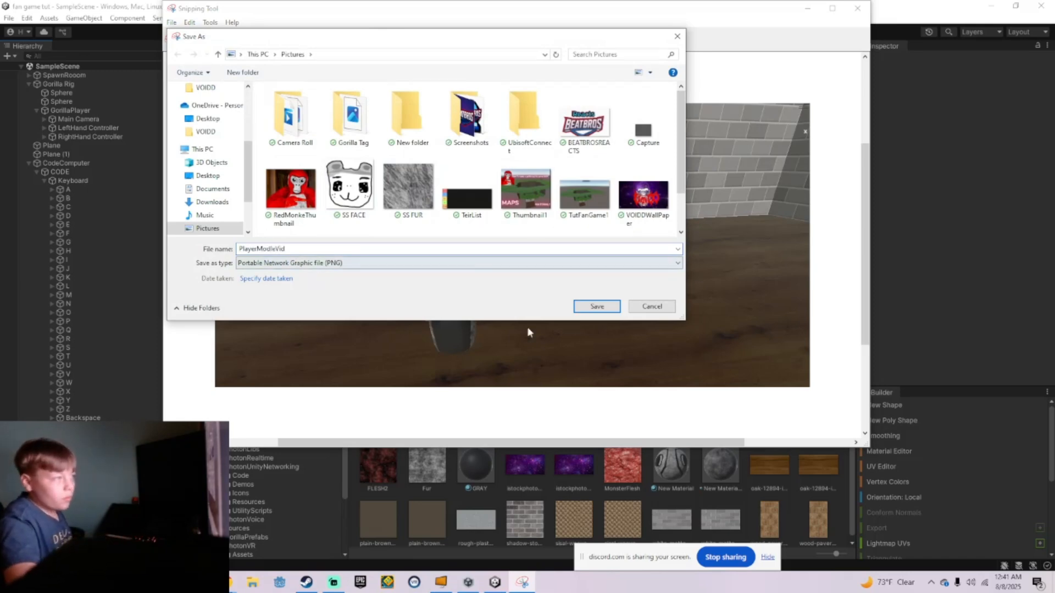
click(601, 310)
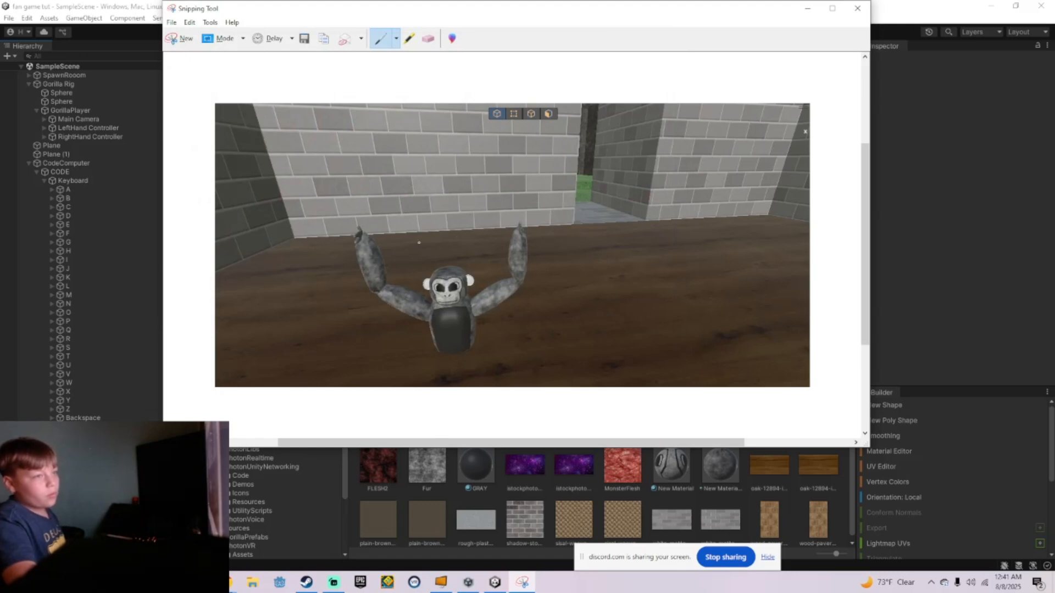
Step: Scribble over the gorilla in the snip and close the Snipping Tool without saving the changes
drag(511, 282, 444, 281)
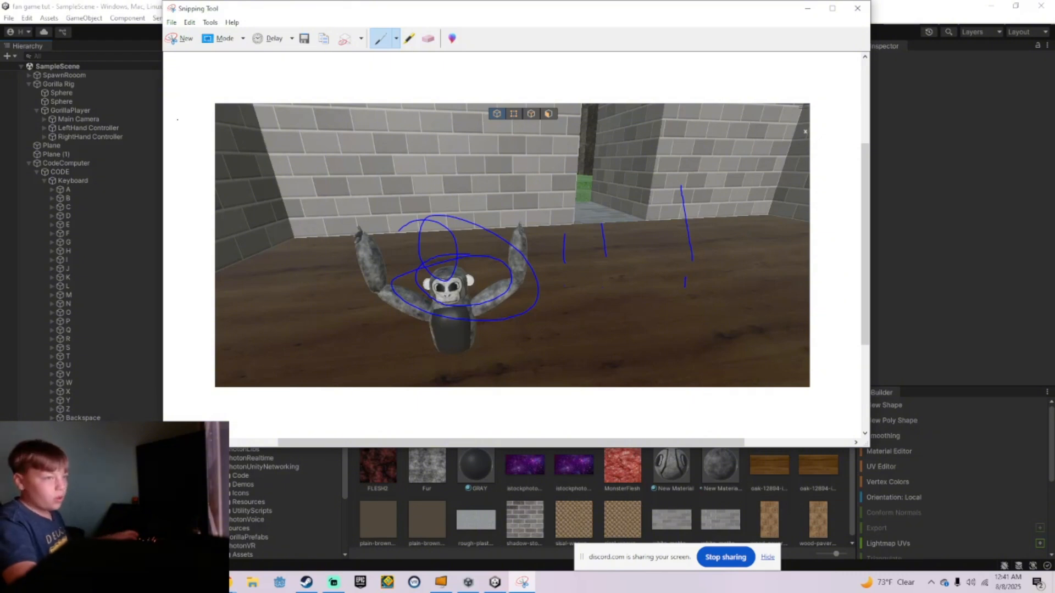
click(860, 6)
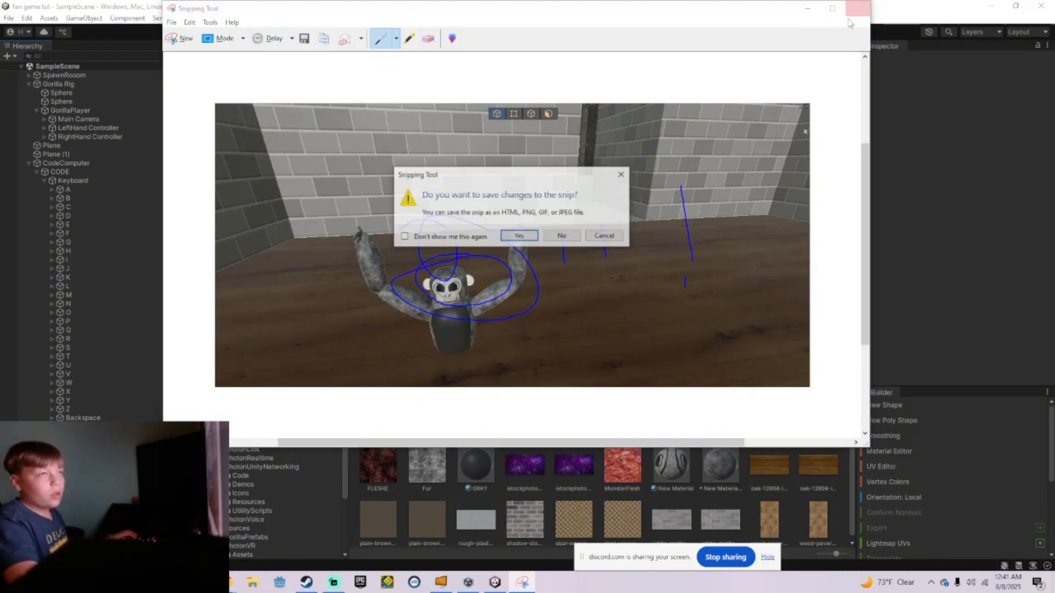
click(562, 236)
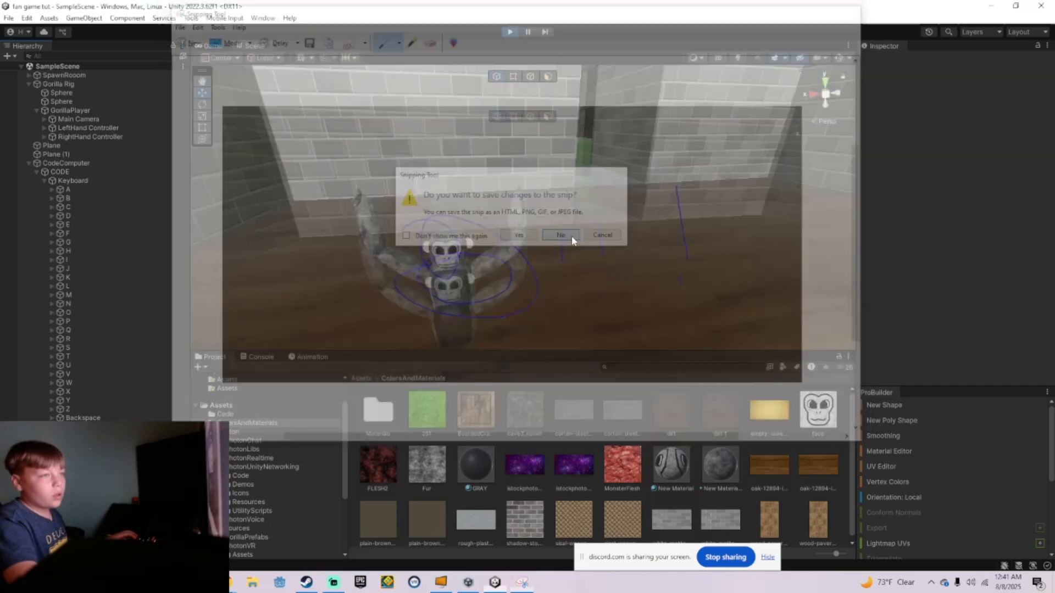
Step: Stop Play mode, collapse the CodeComputer hierarchy and switch away from Unity
click(507, 33)
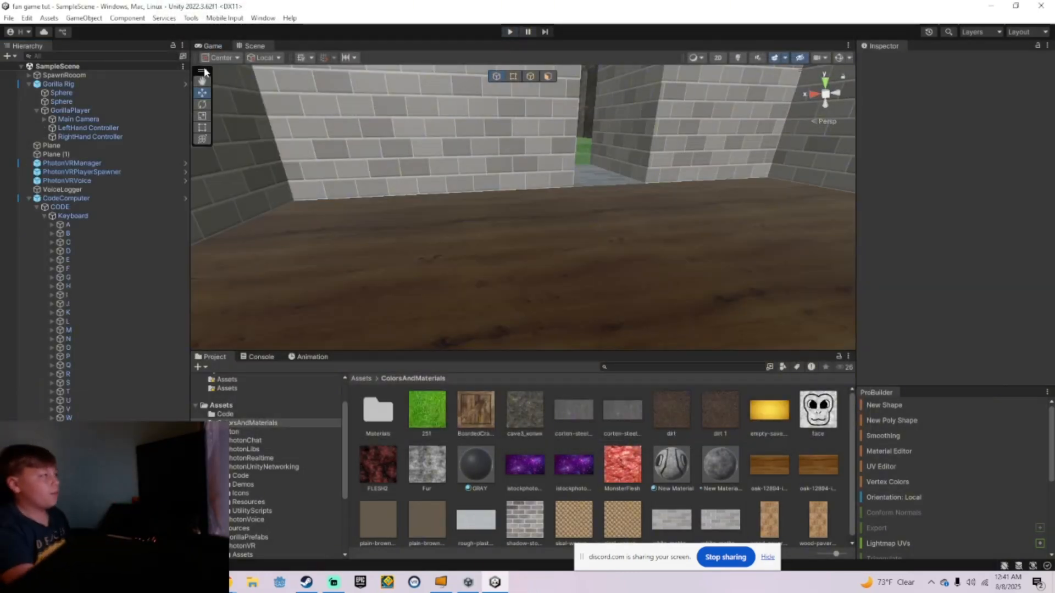
click(28, 198)
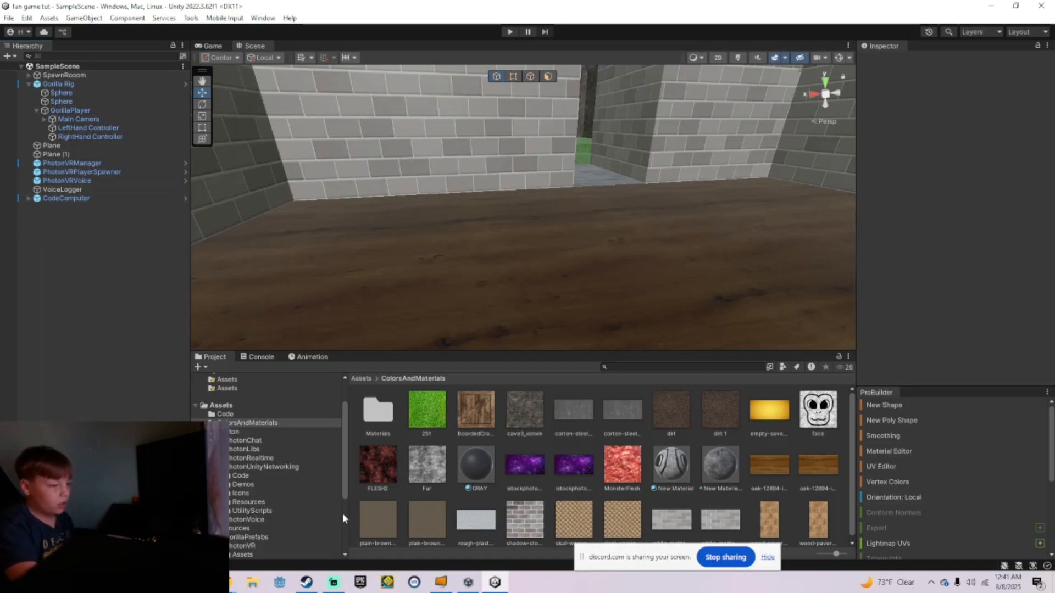
click(333, 582)
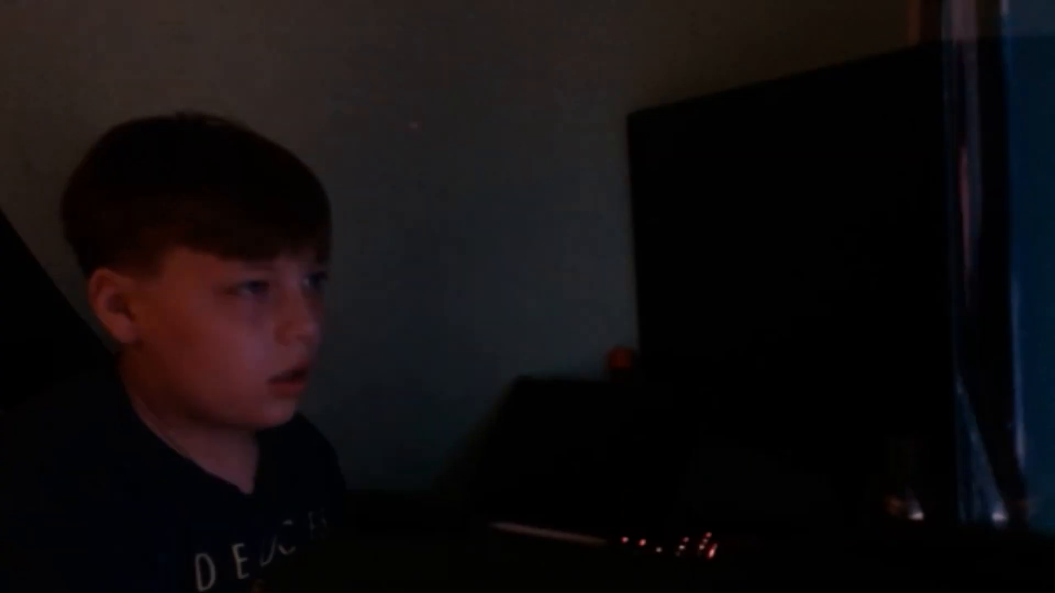